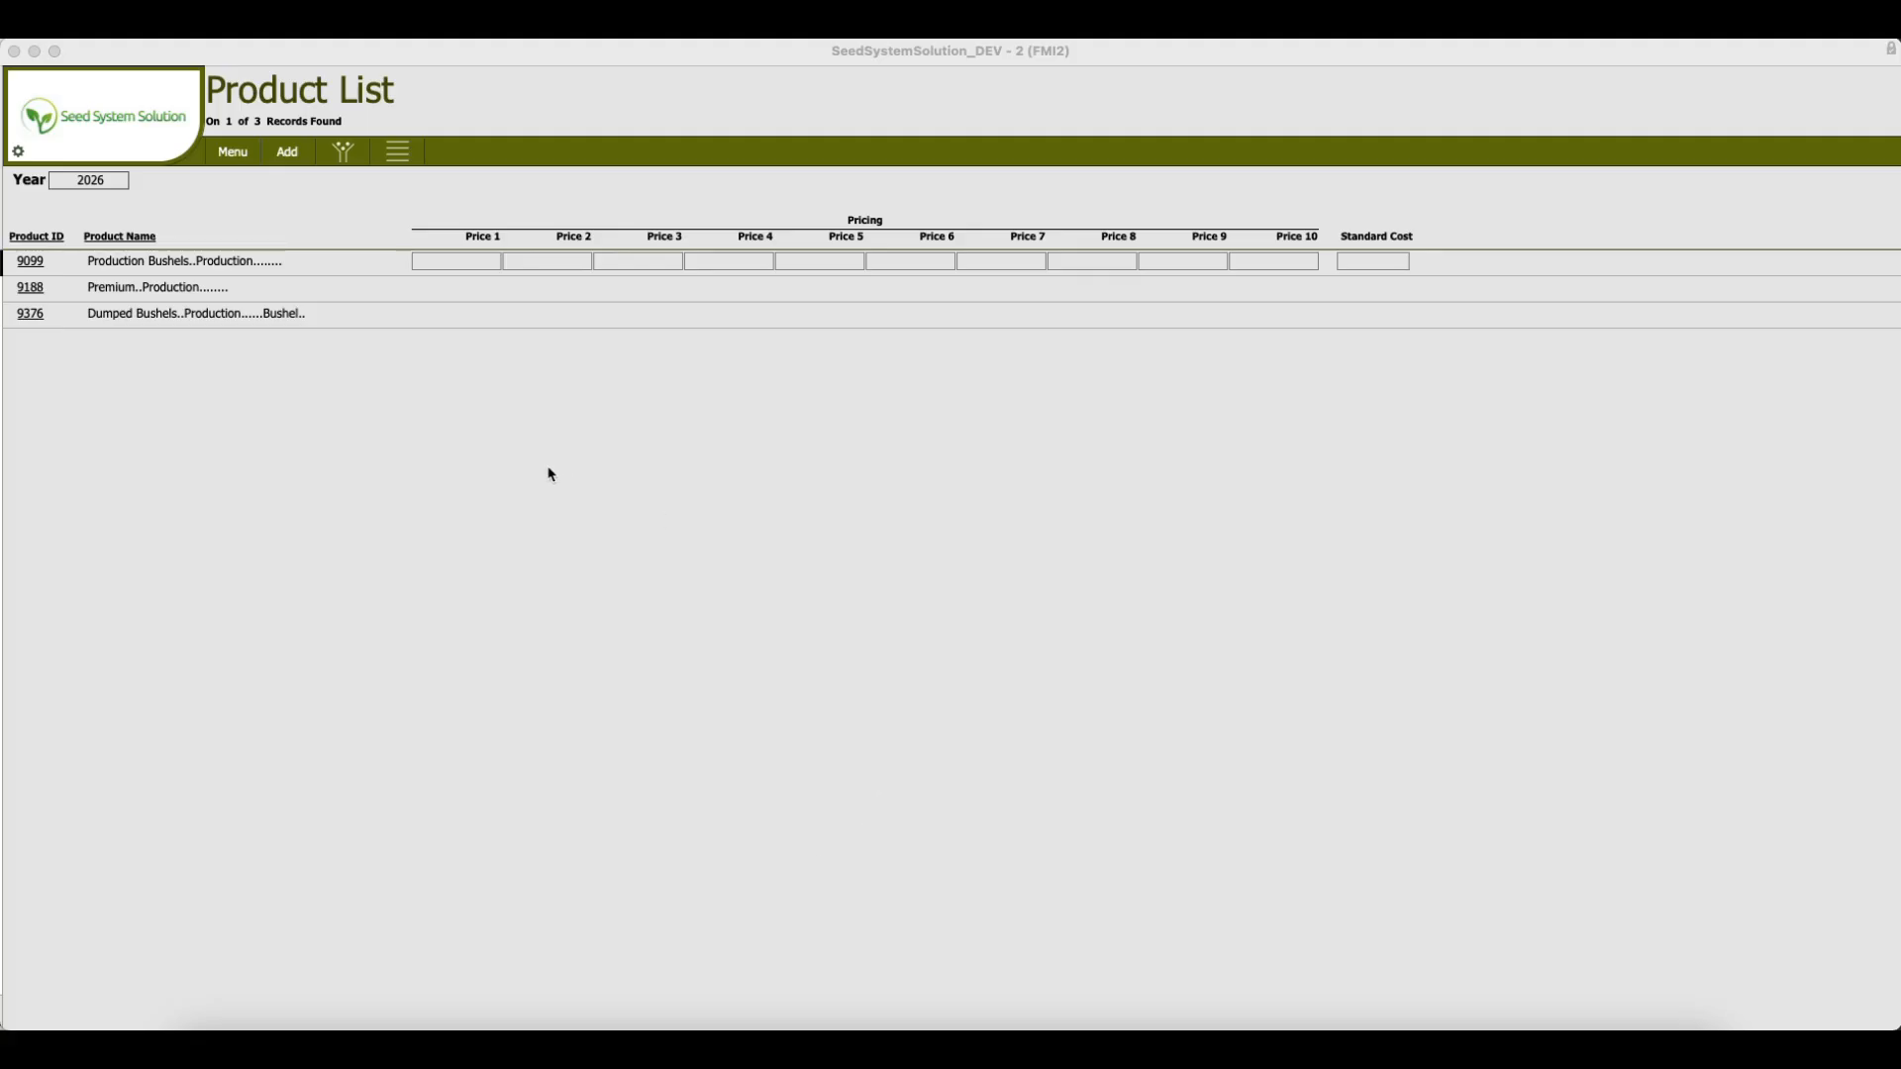
Open the Production Bushels product from the Product List, examine its assigned accounts, and close the product details.
click(242, 162)
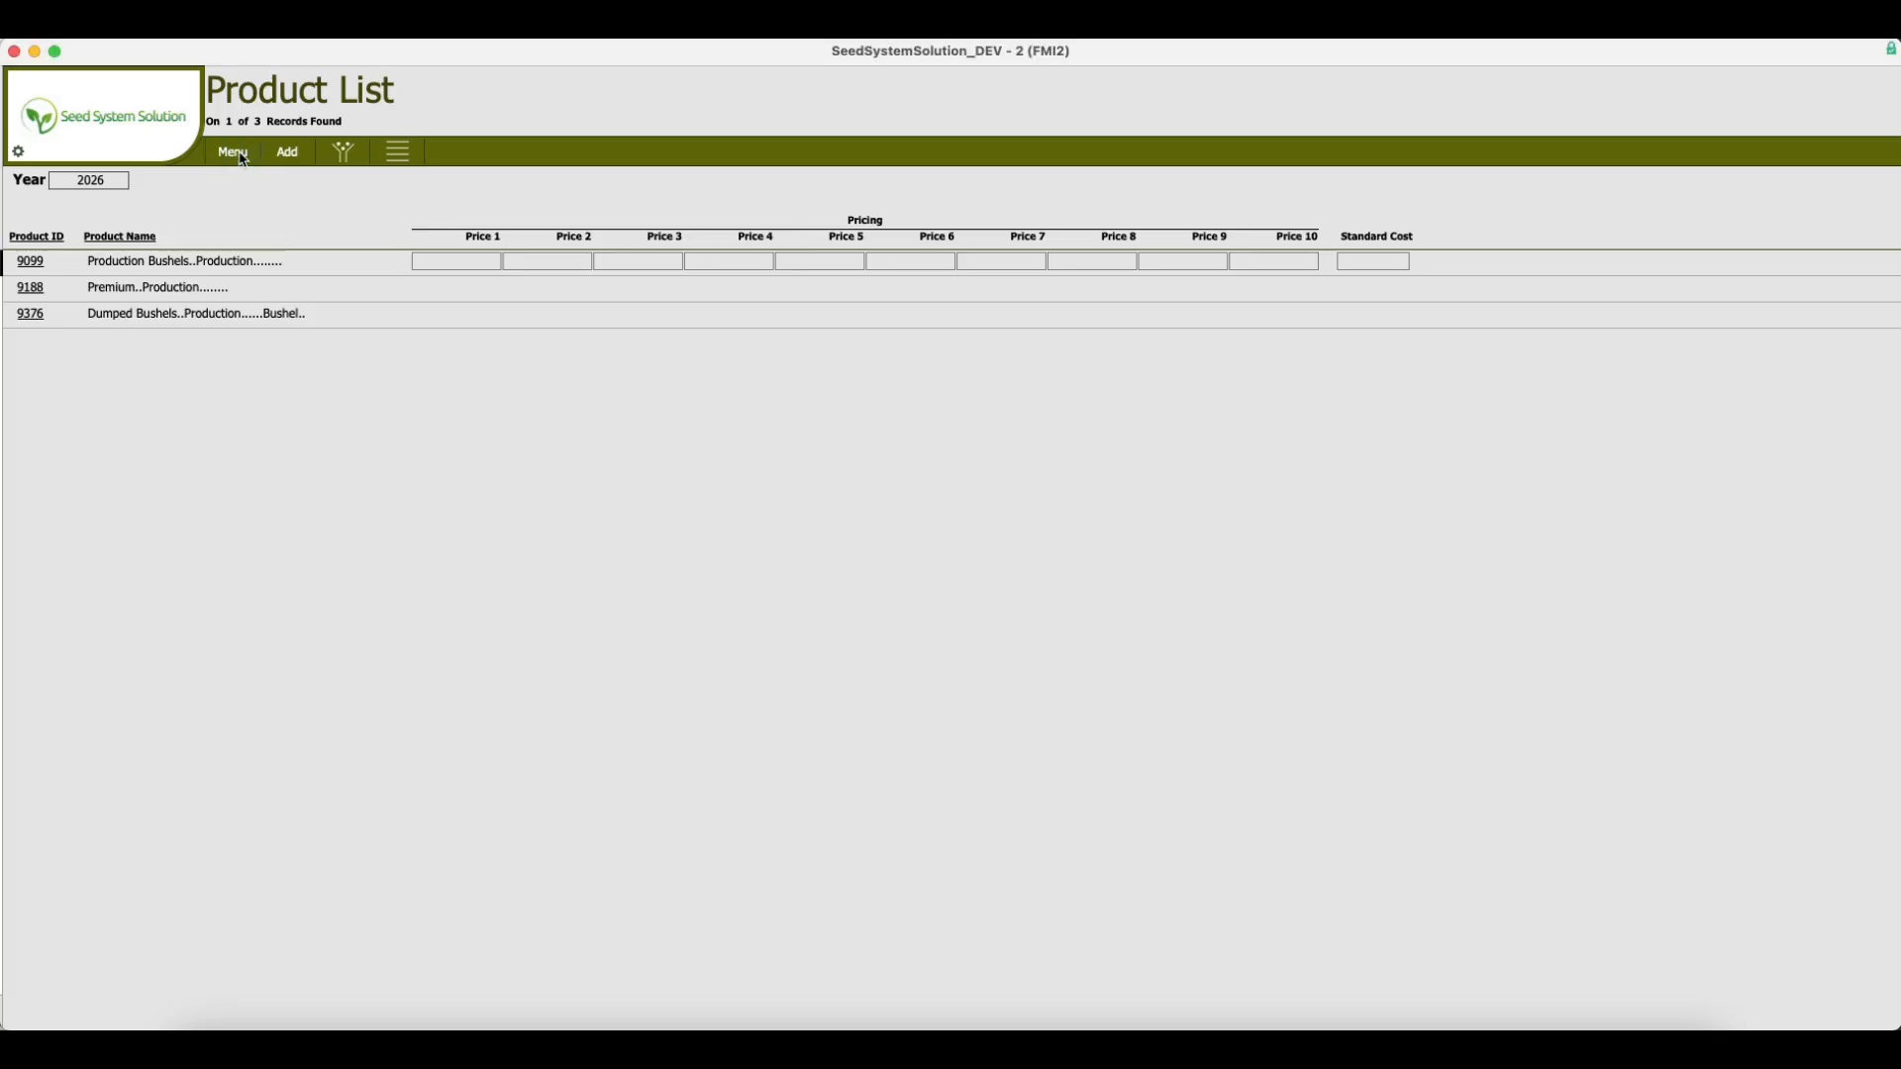
click(243, 161)
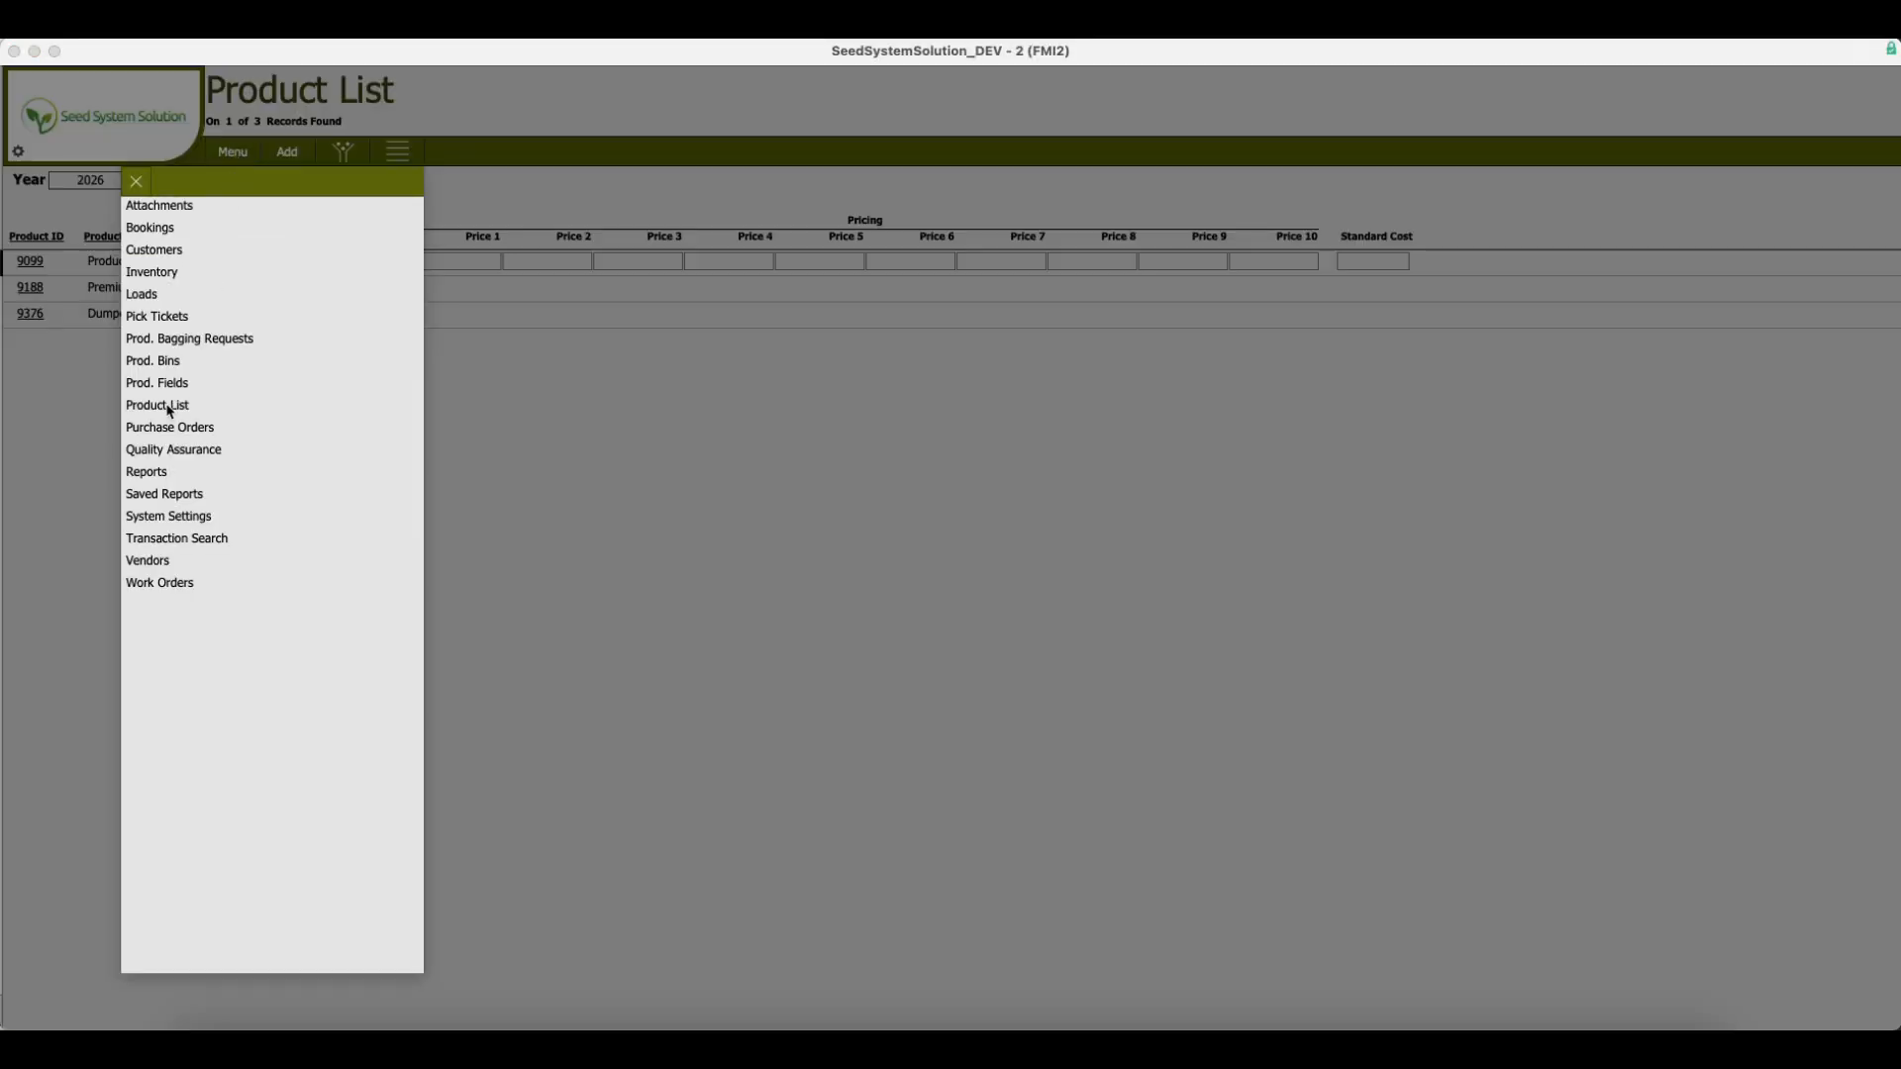
click(137, 182)
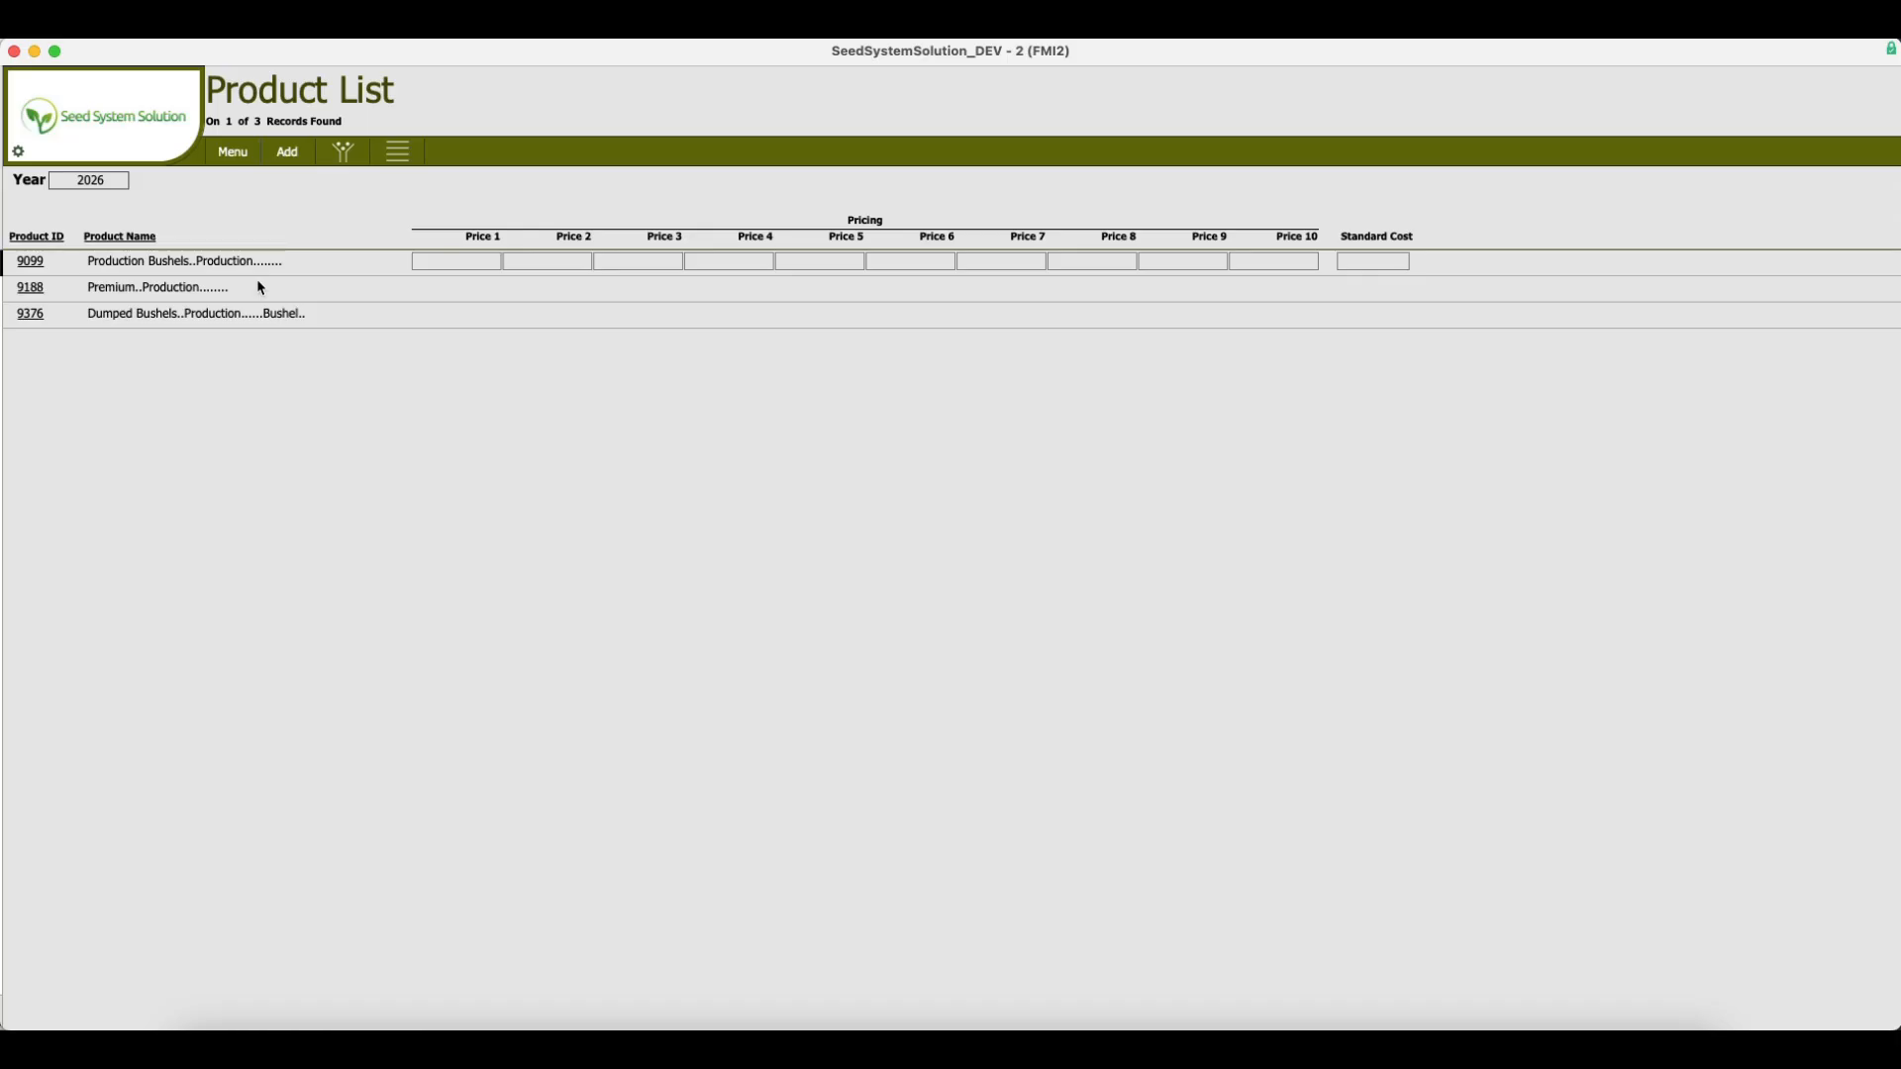
click(29, 263)
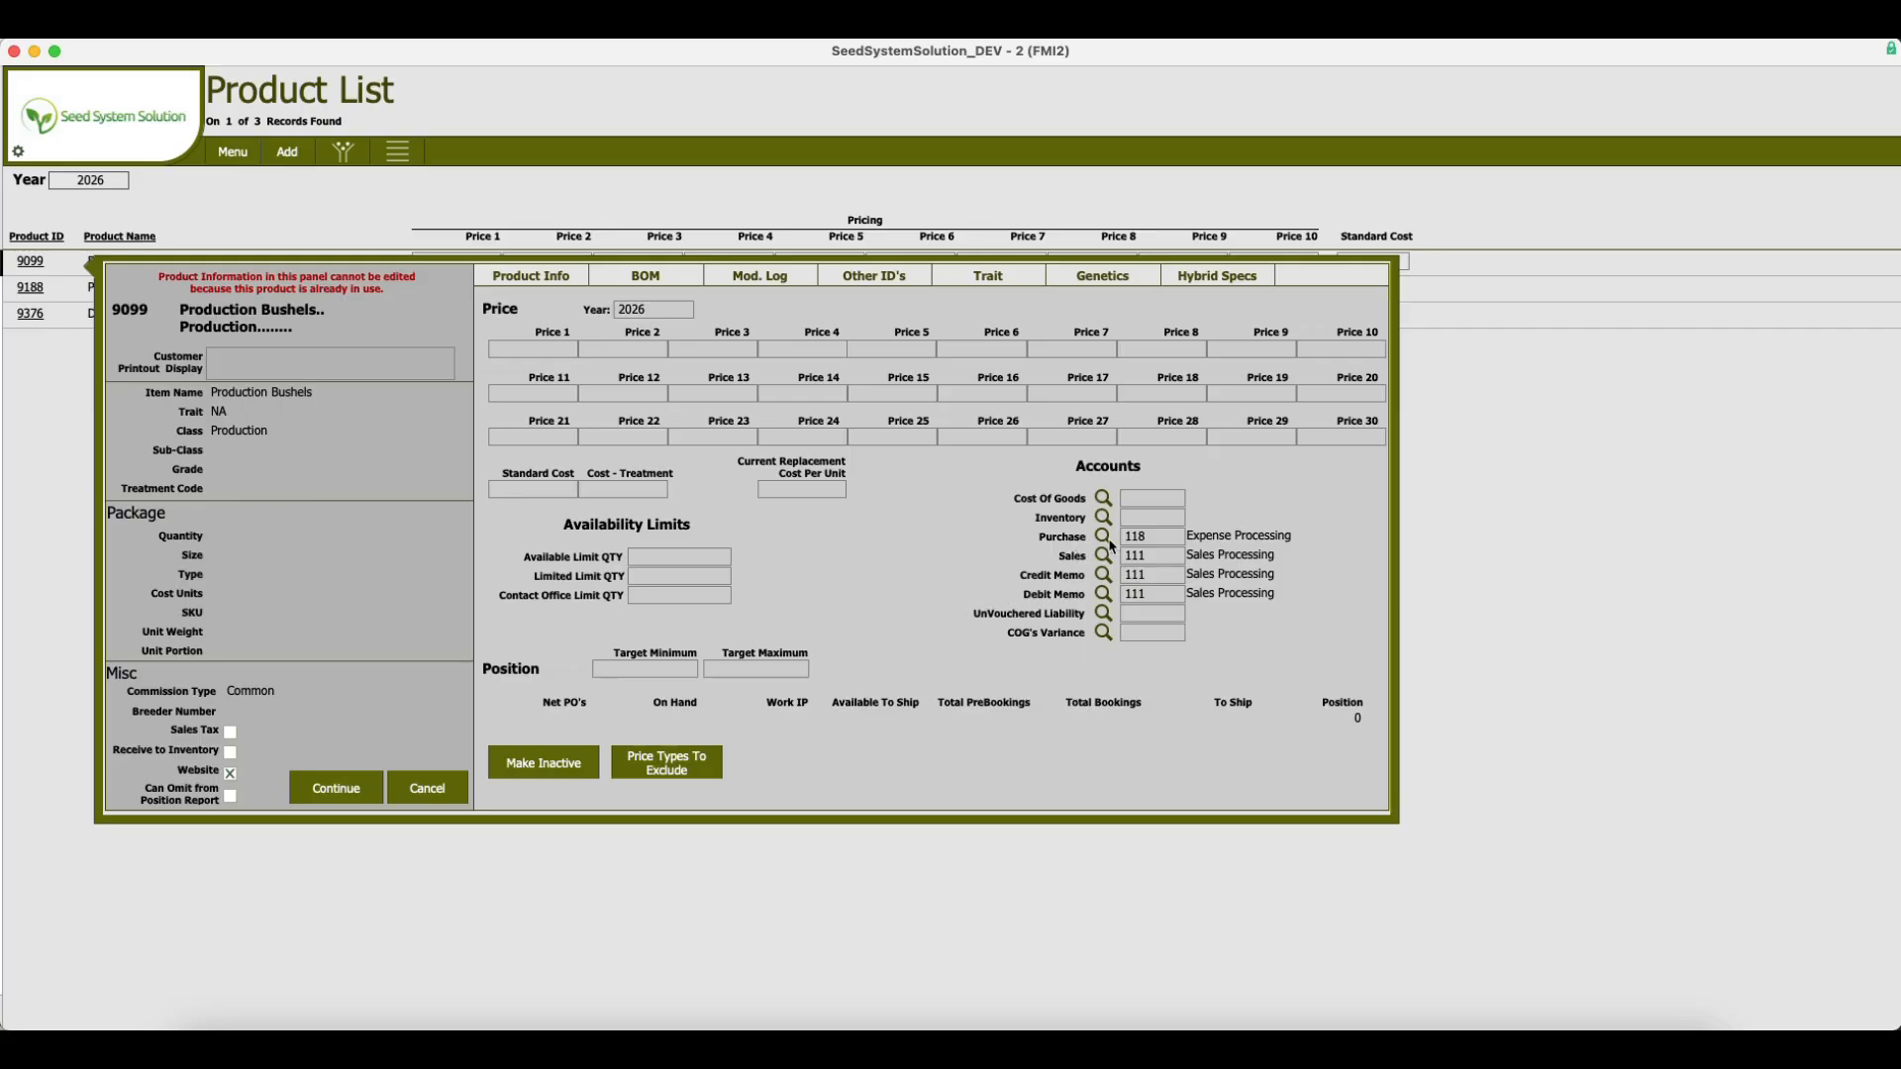
click(319, 70)
drag(248, 56, 246, 83)
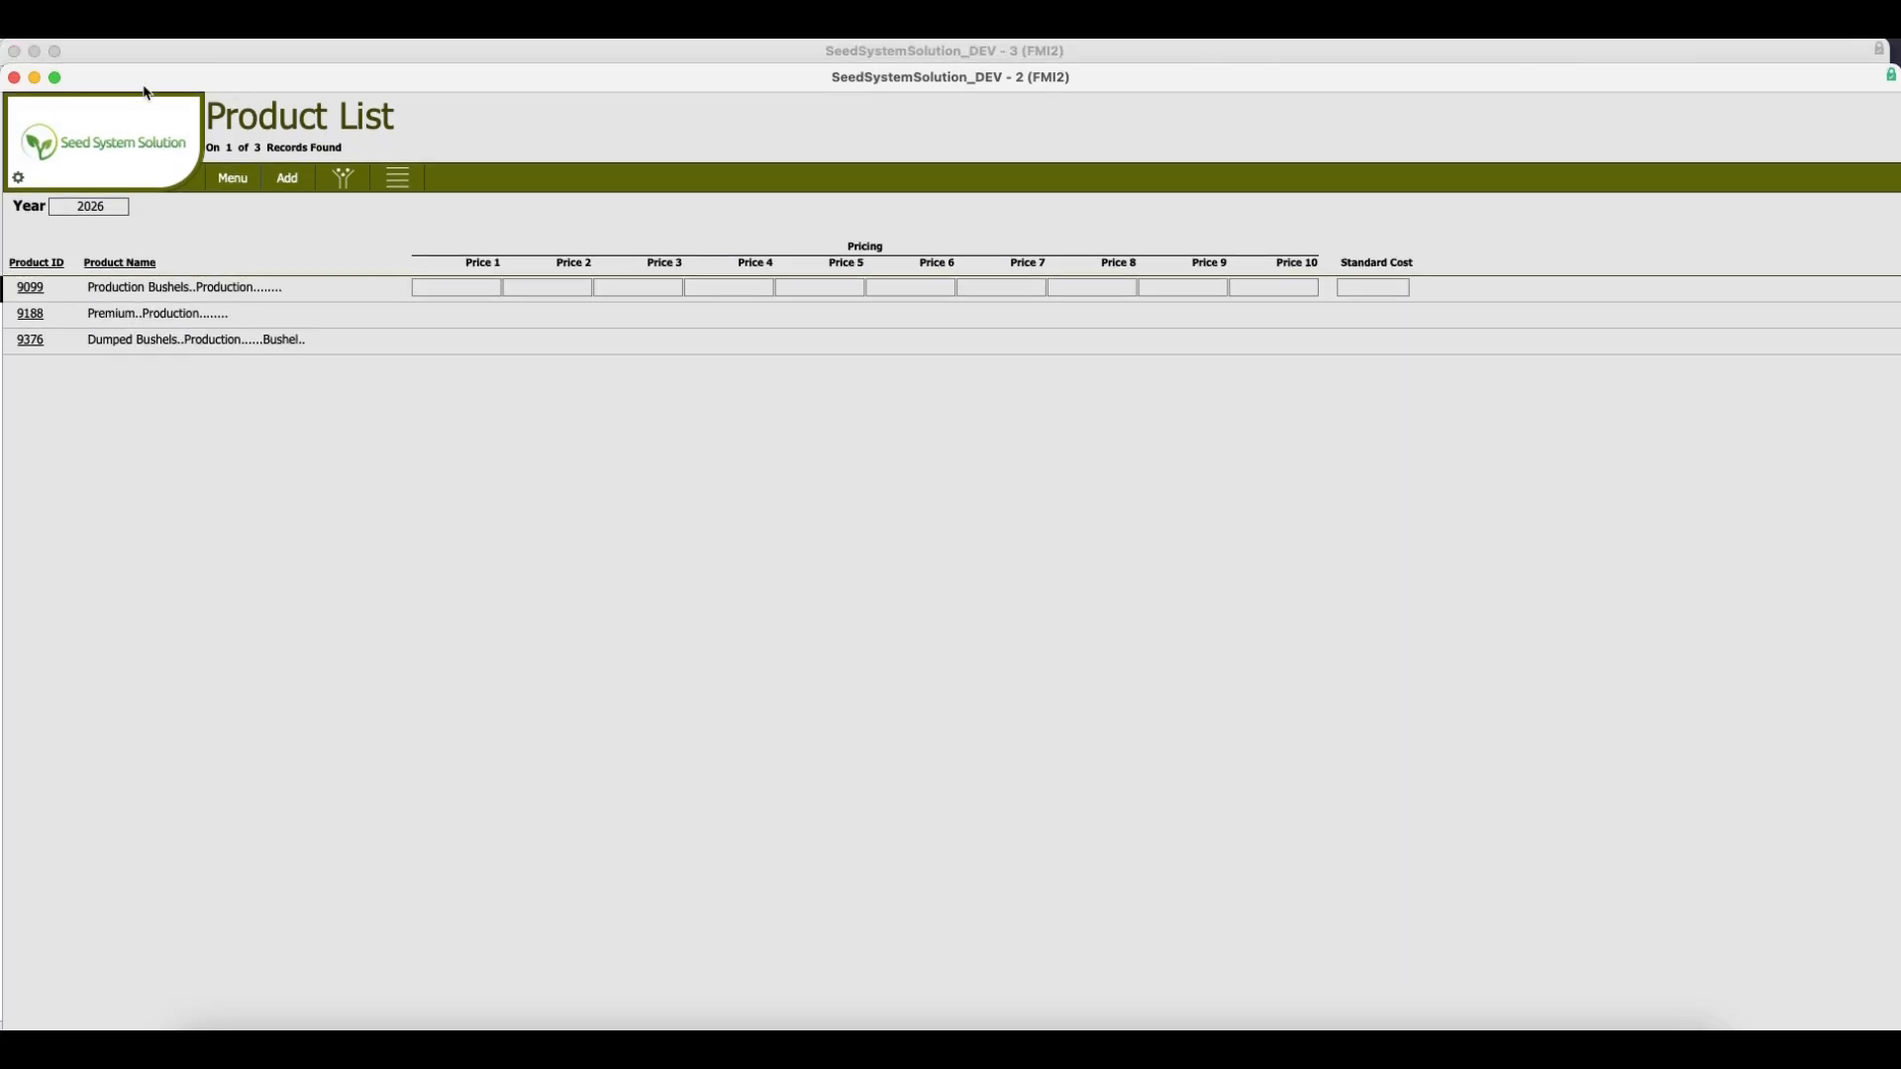
Examine the default accounts in the Chart of Accounts settings and the Seed System Solution record in the Vendors list.
click(13, 77)
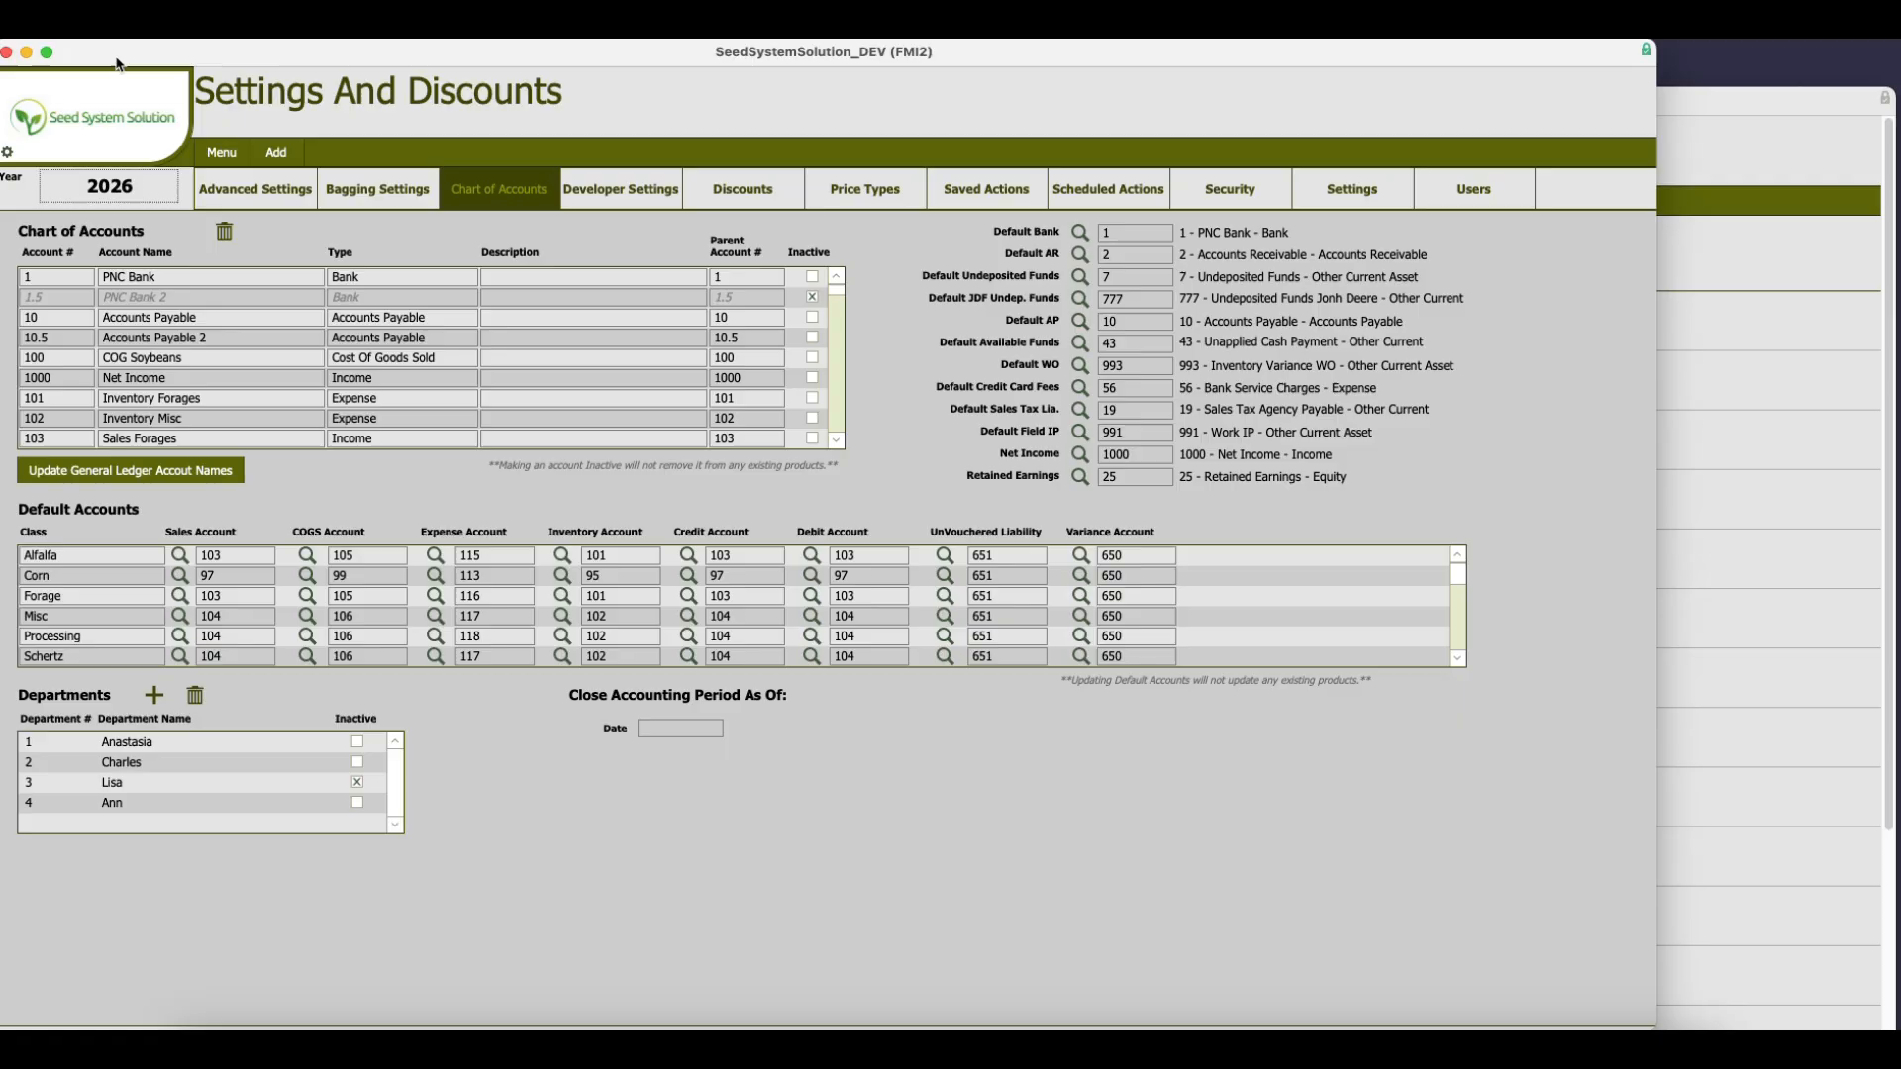
click(7, 52)
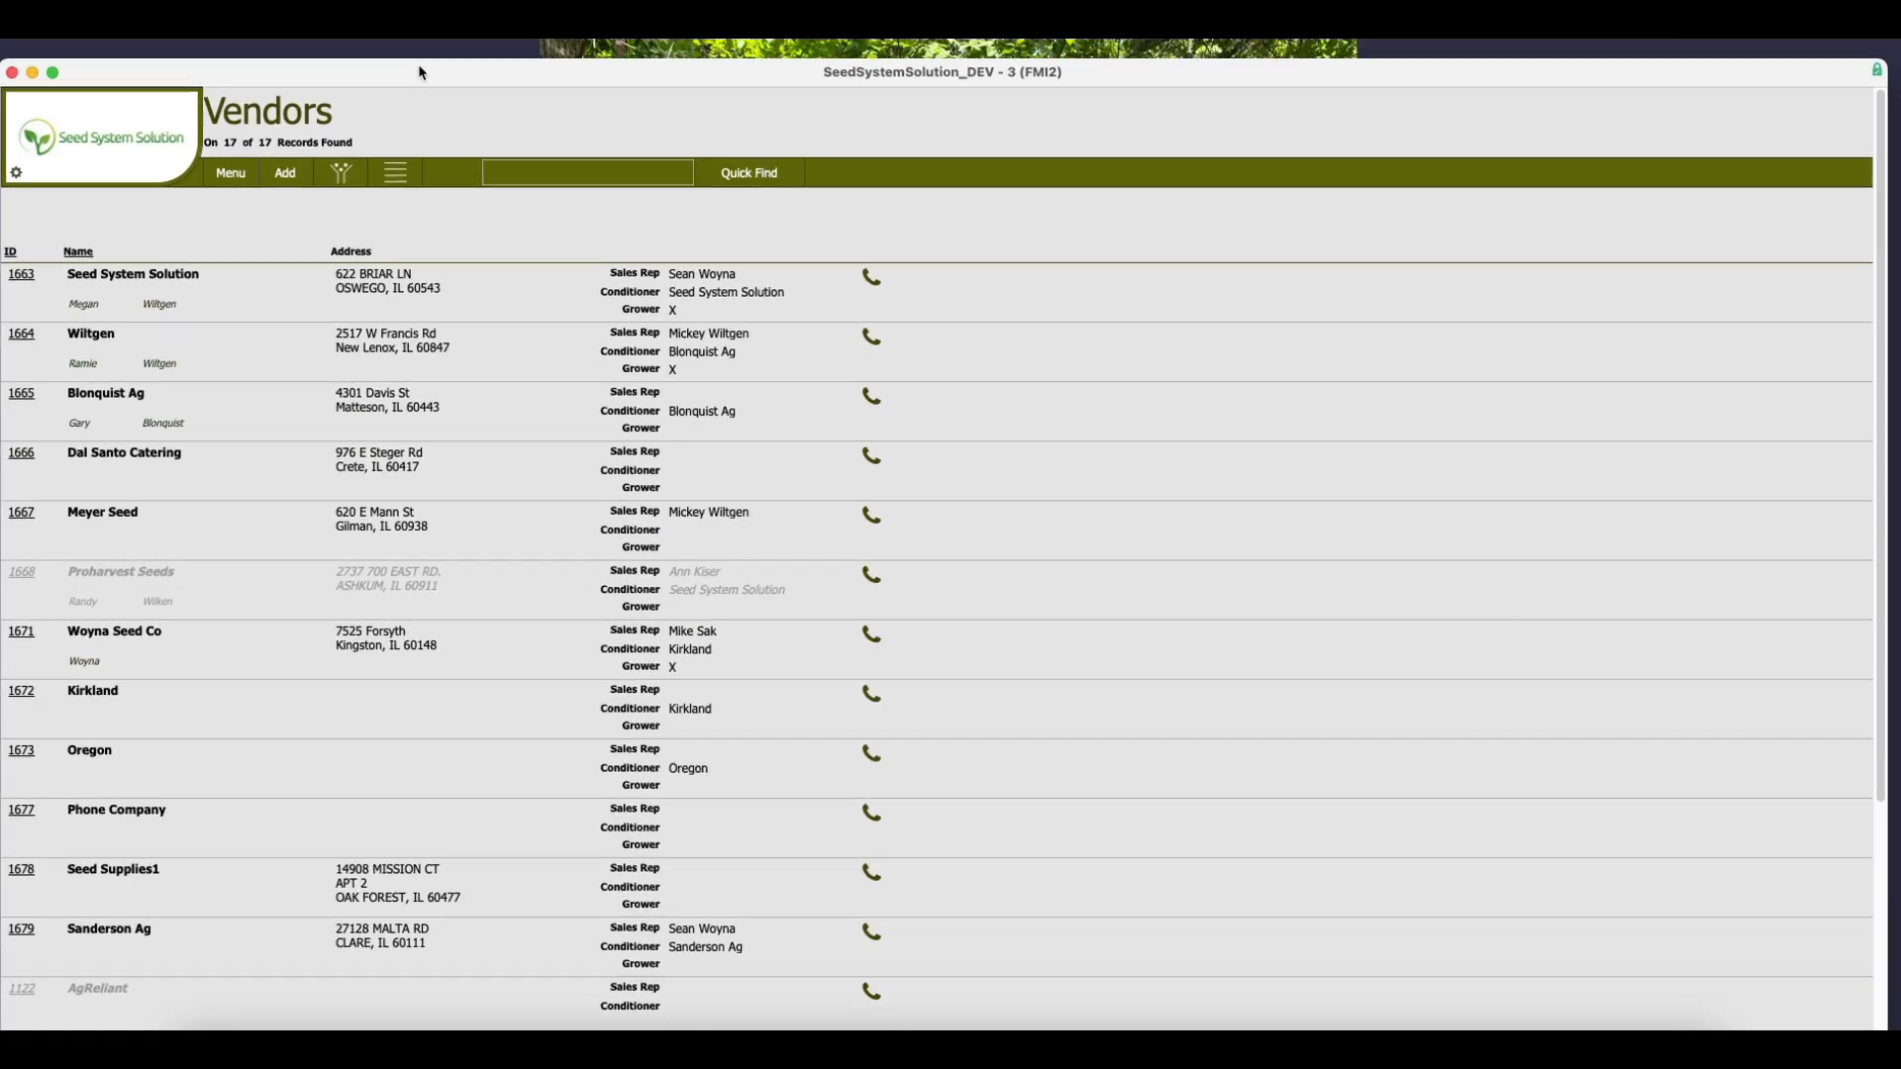
click(27, 259)
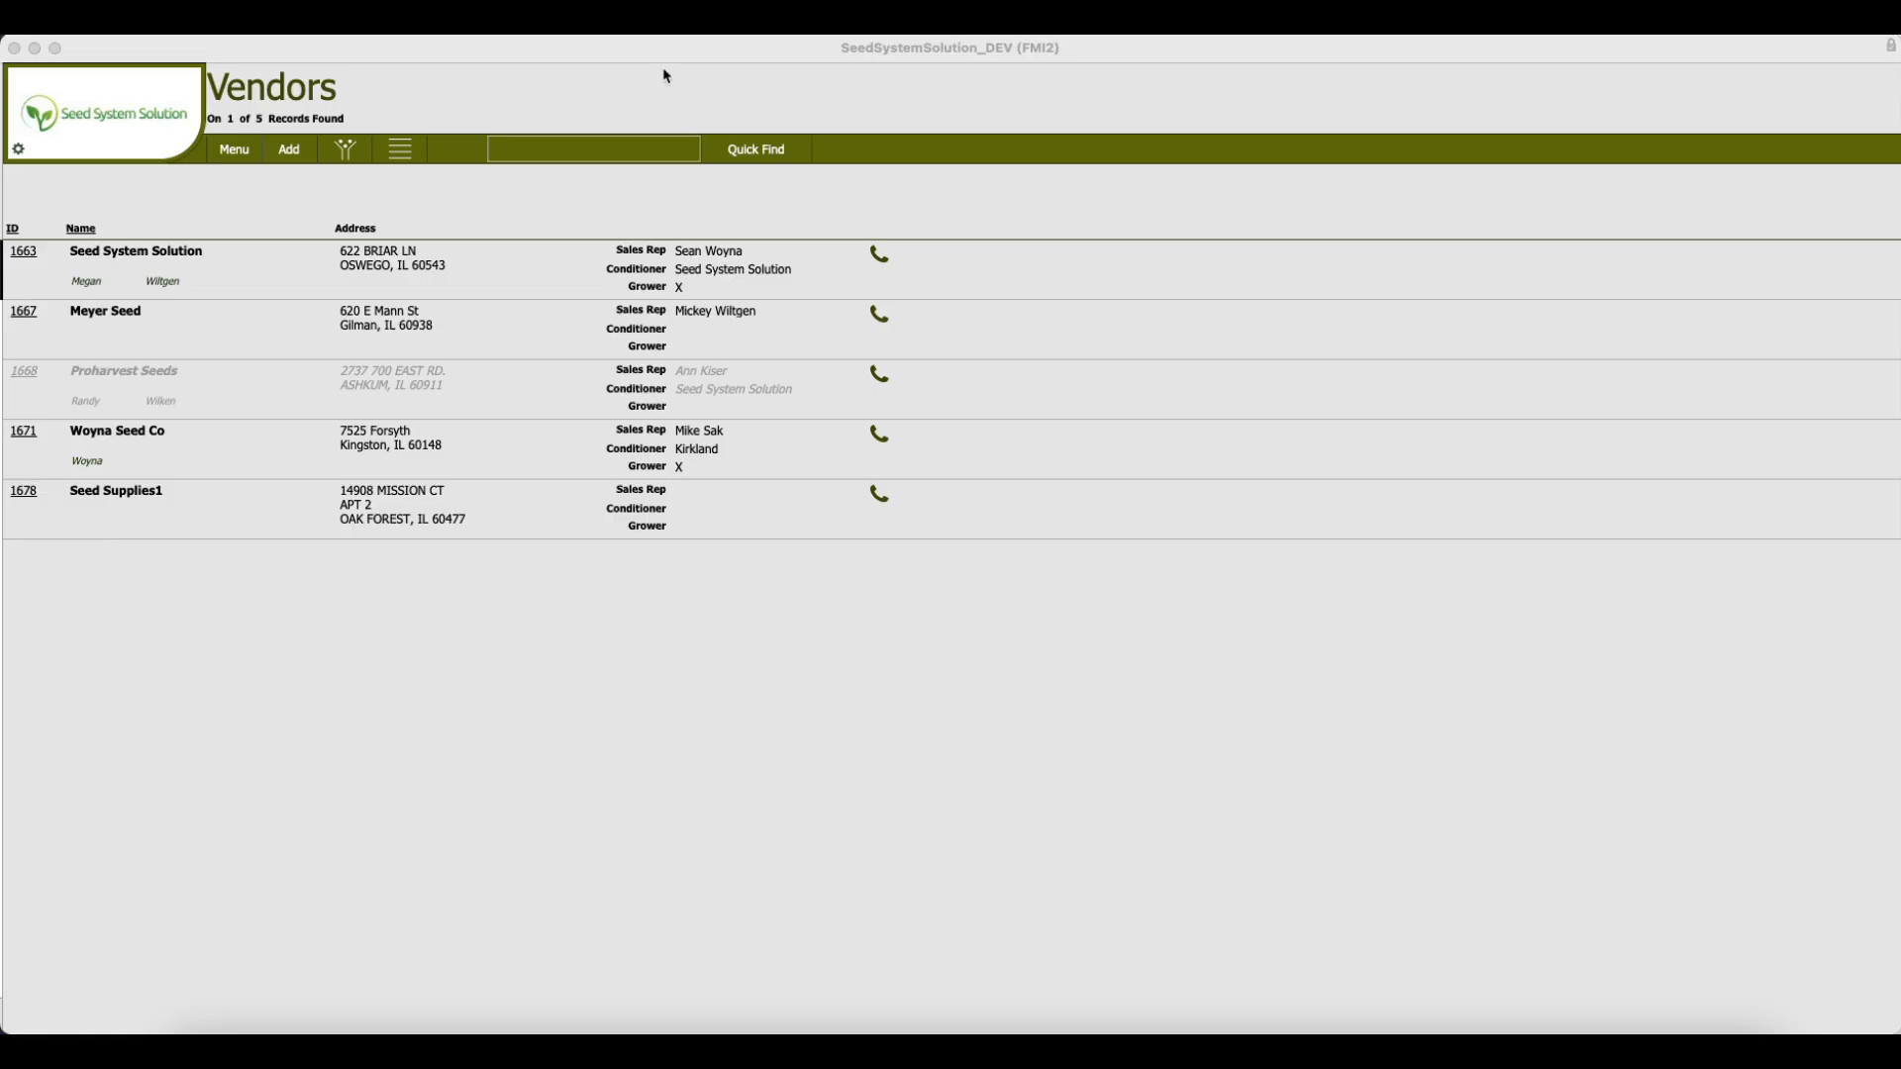
Switch to the Field List window, sort it by field name, and open the North Old State field.
drag(636, 42, 643, 59)
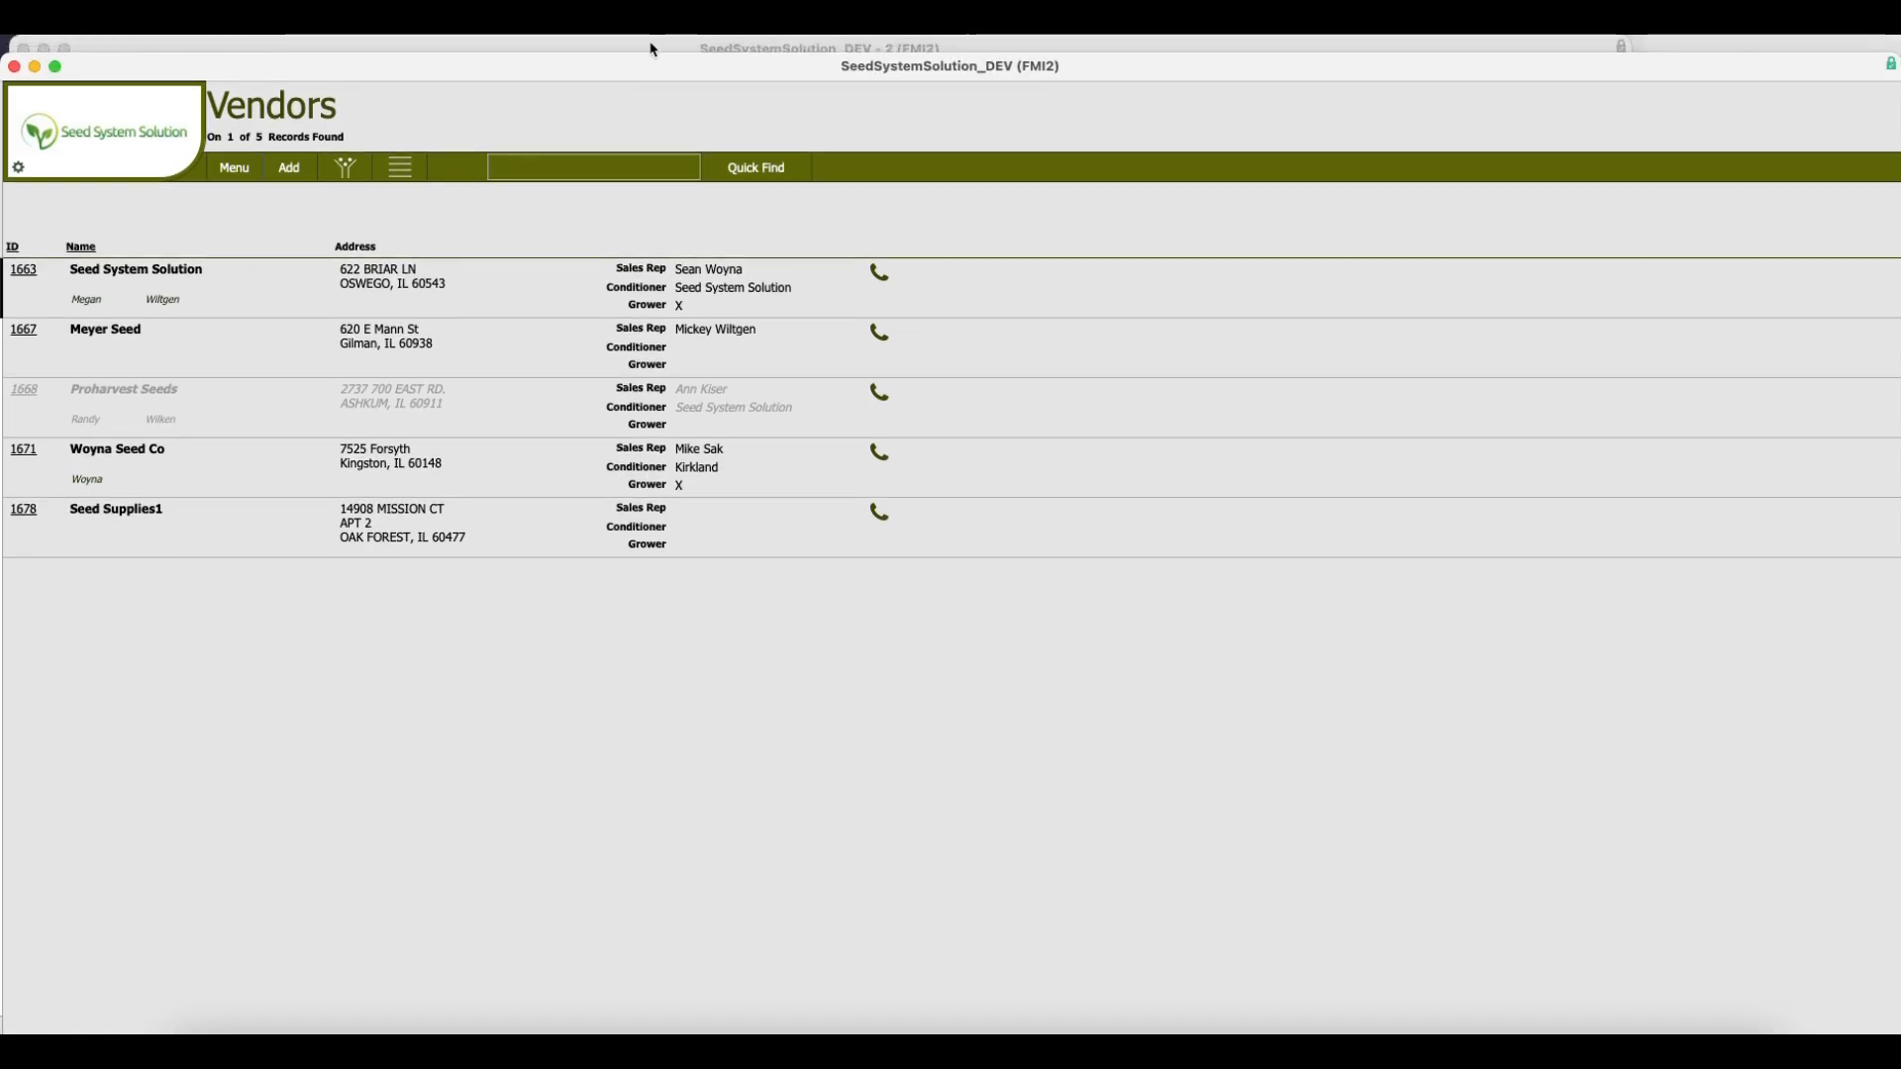
click(652, 47)
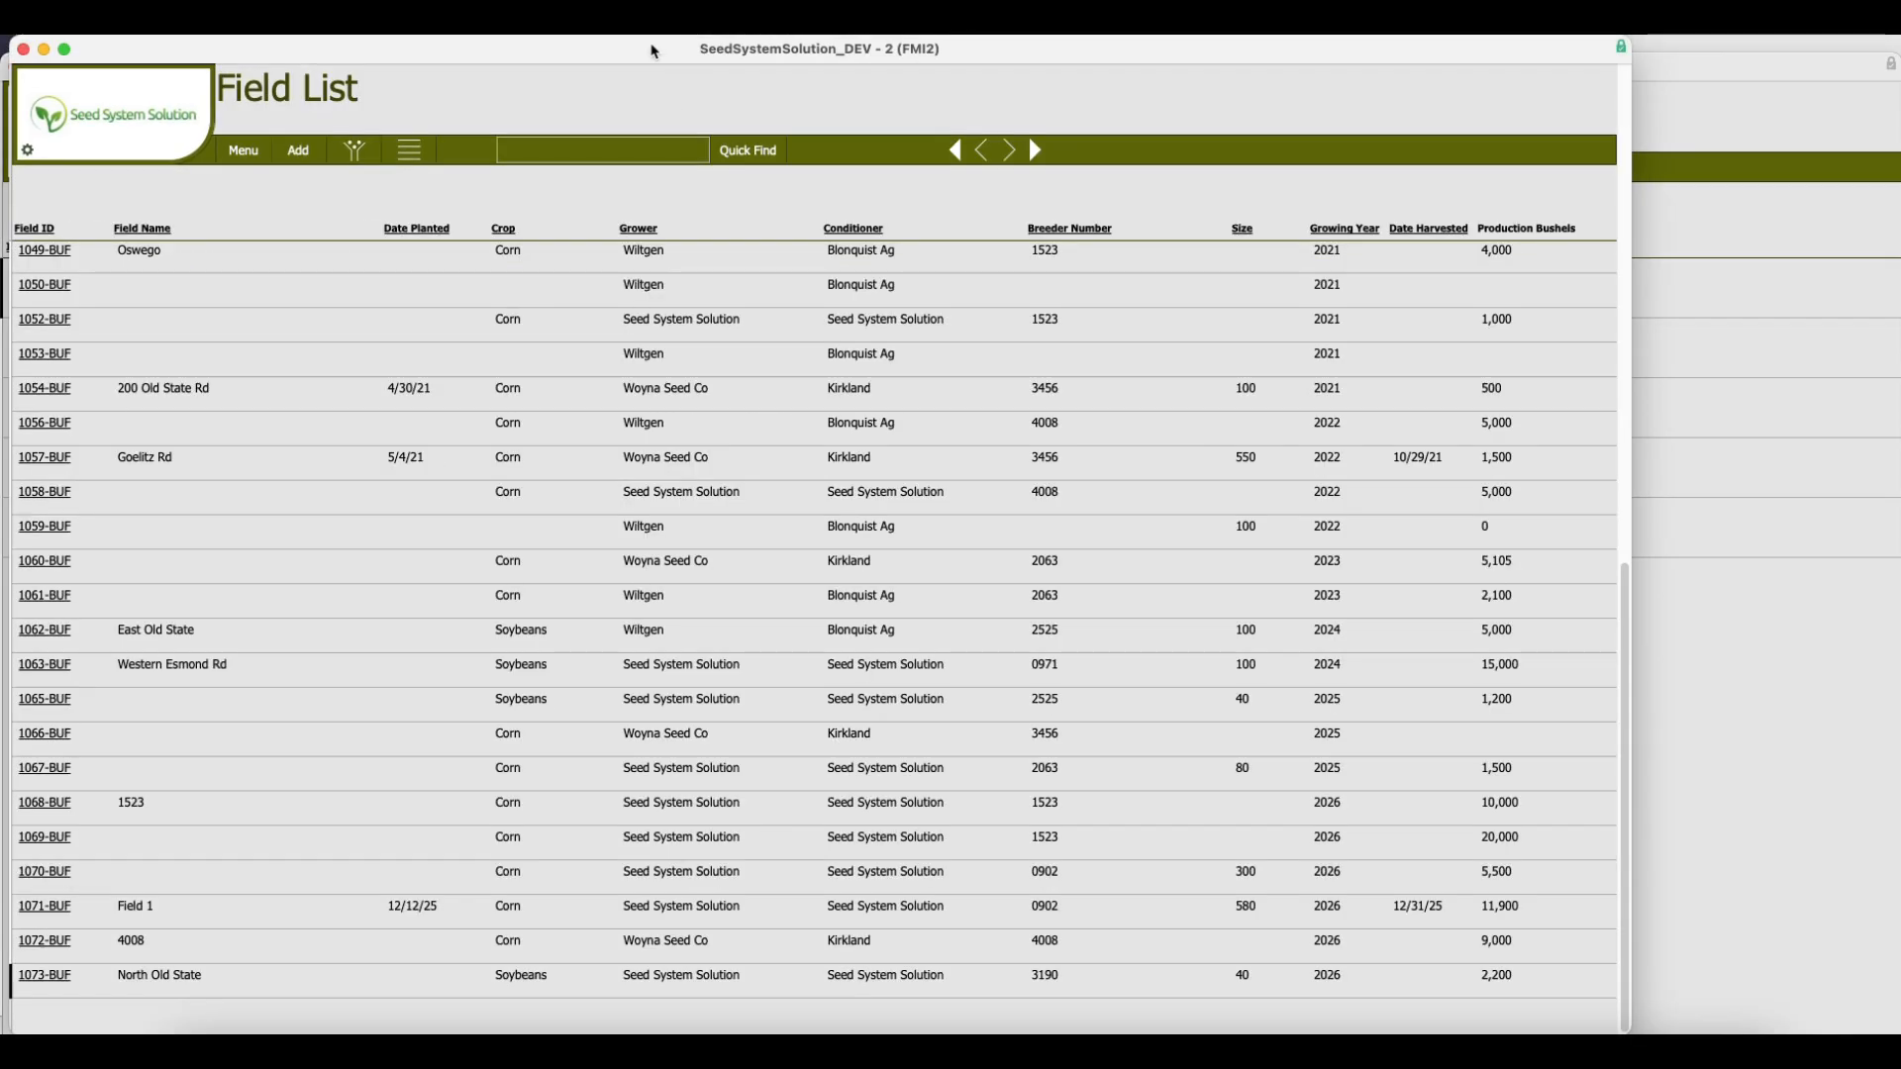
click(243, 156)
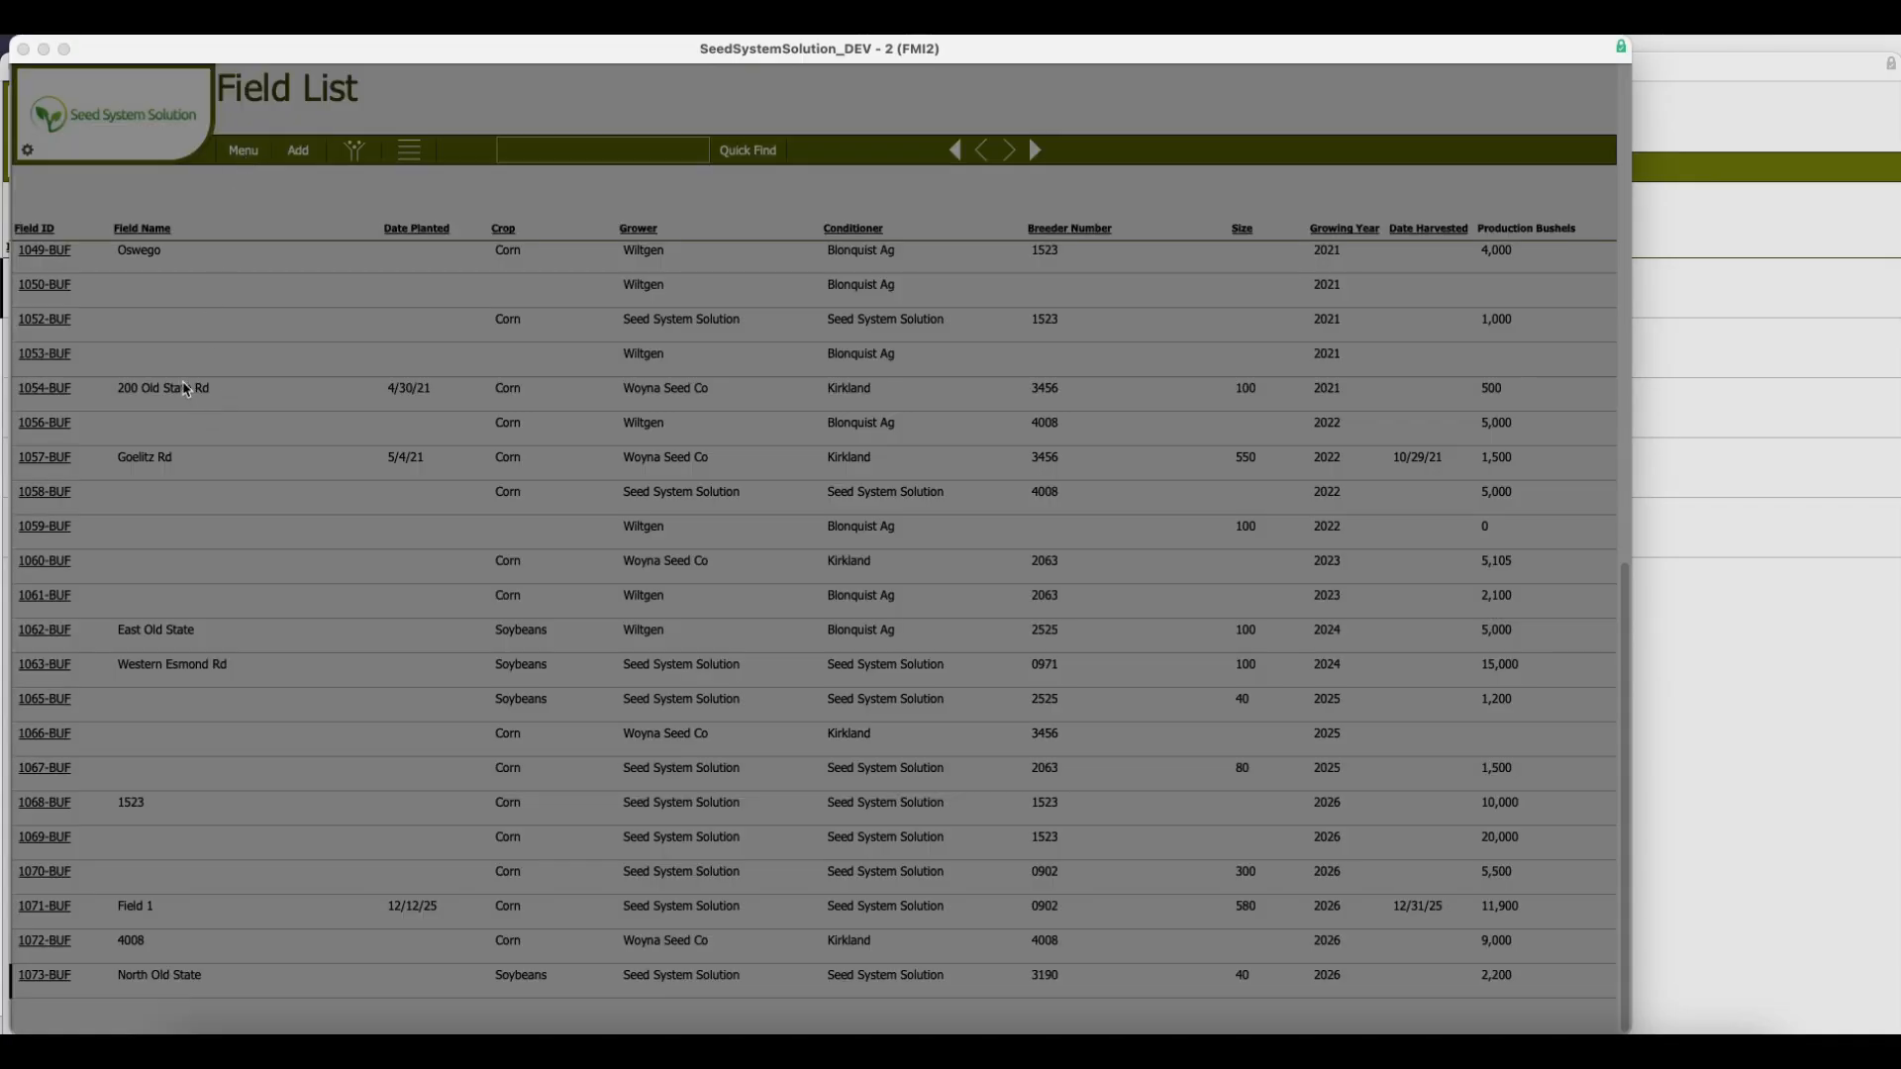
click(143, 179)
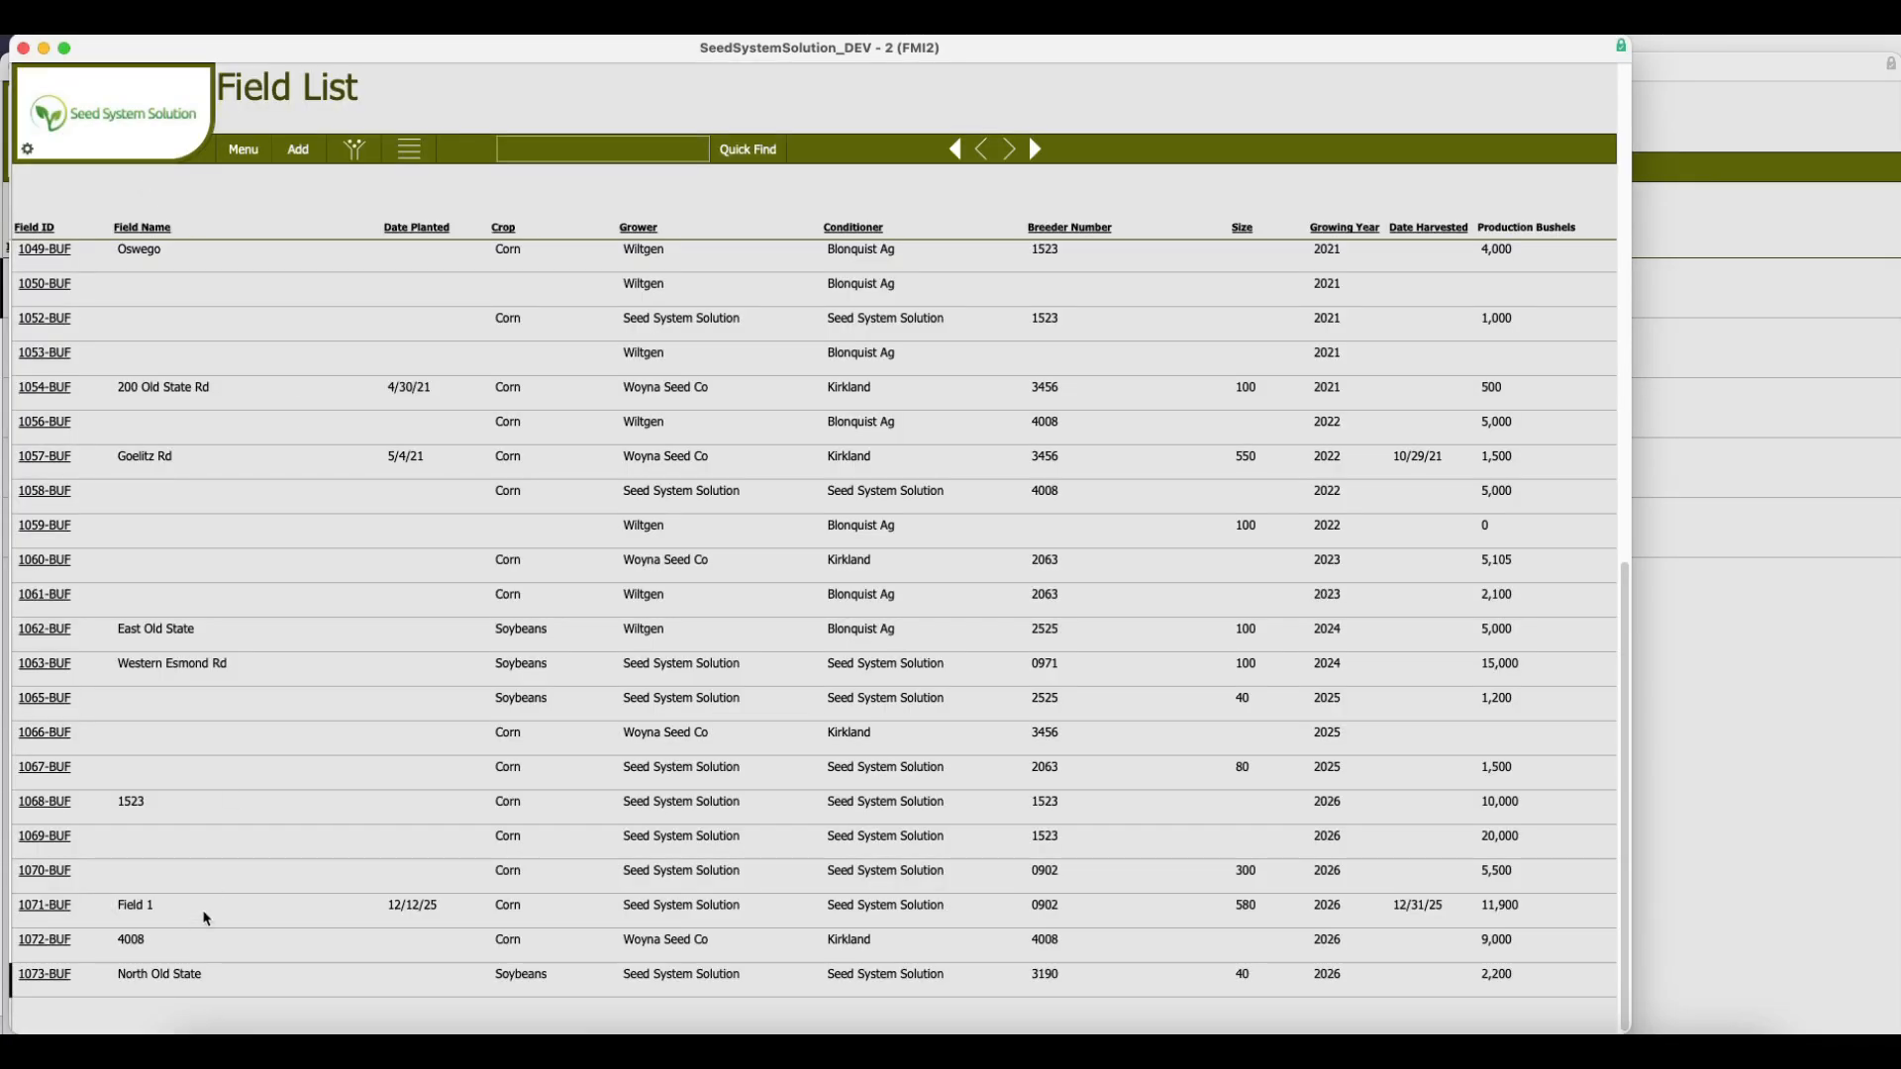
click(410, 148)
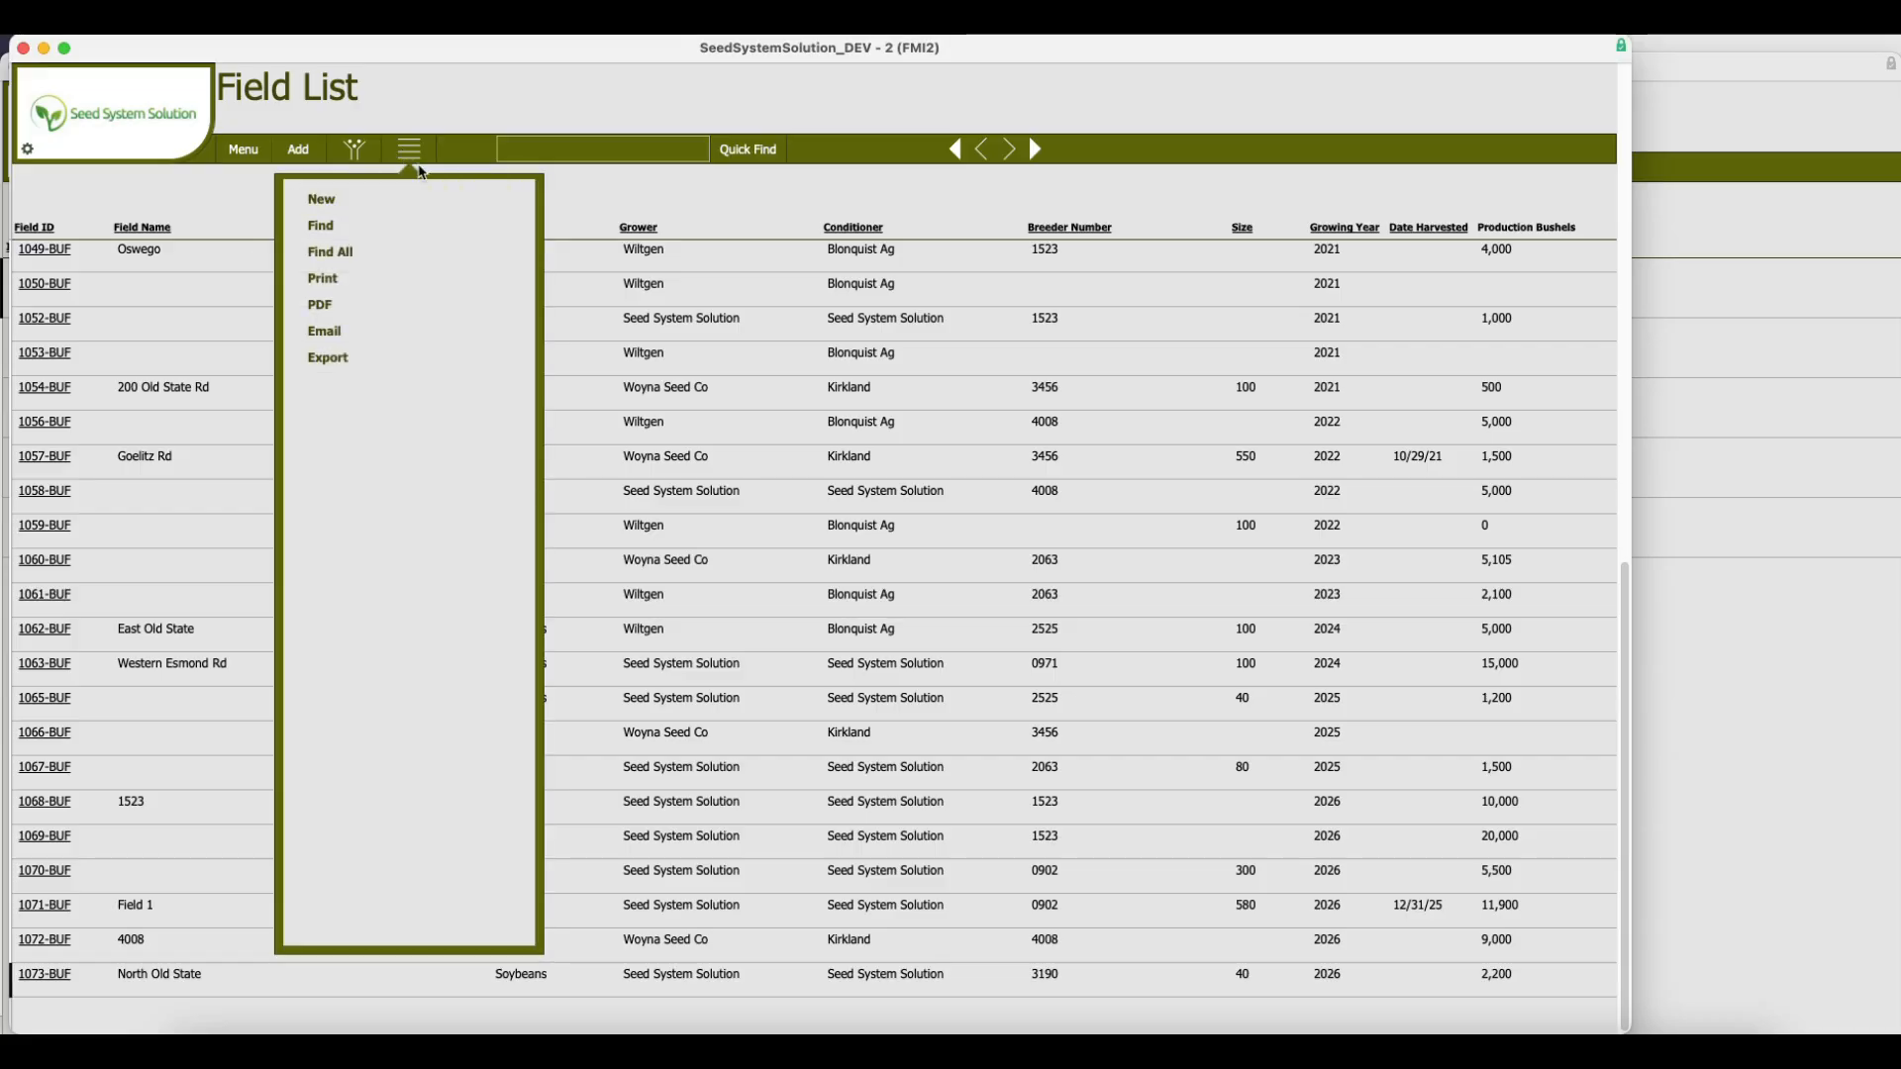
click(203, 235)
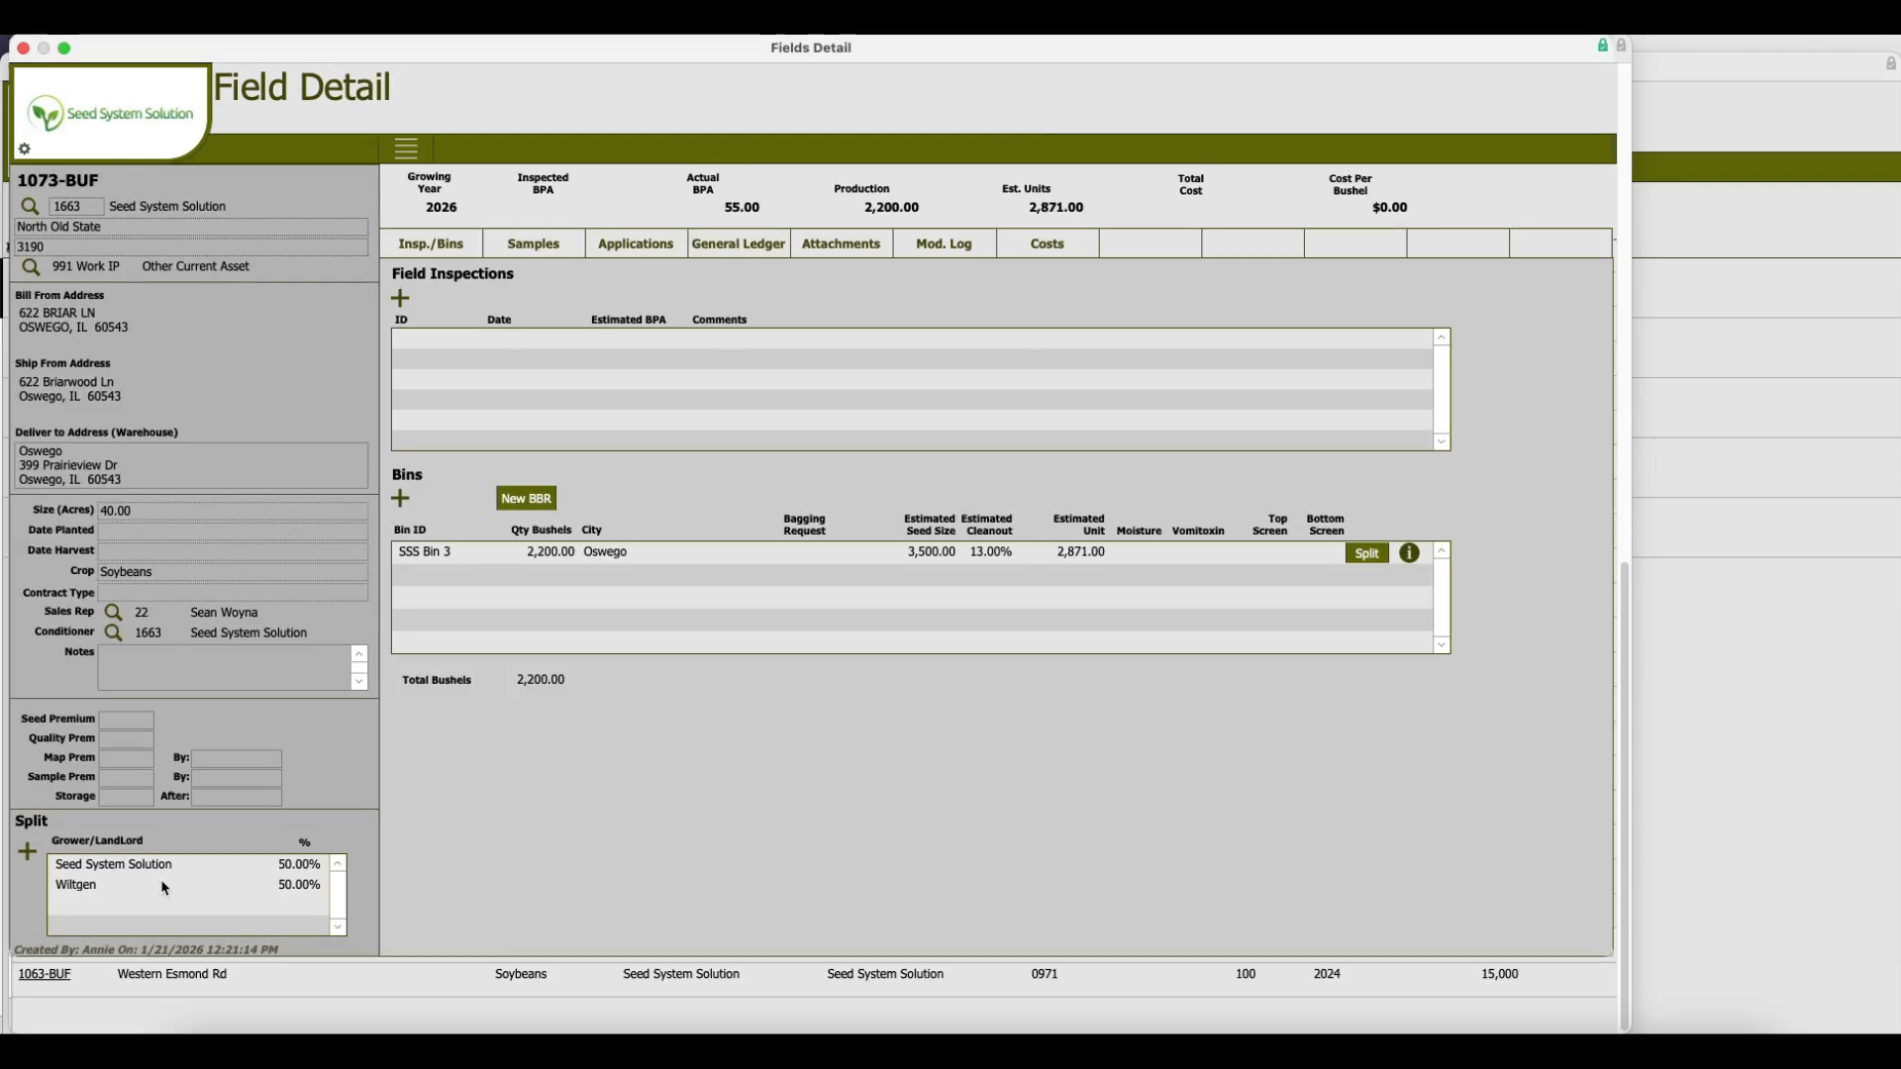
Set the second grower's share in the field's Split list to 50%.
click(193, 887)
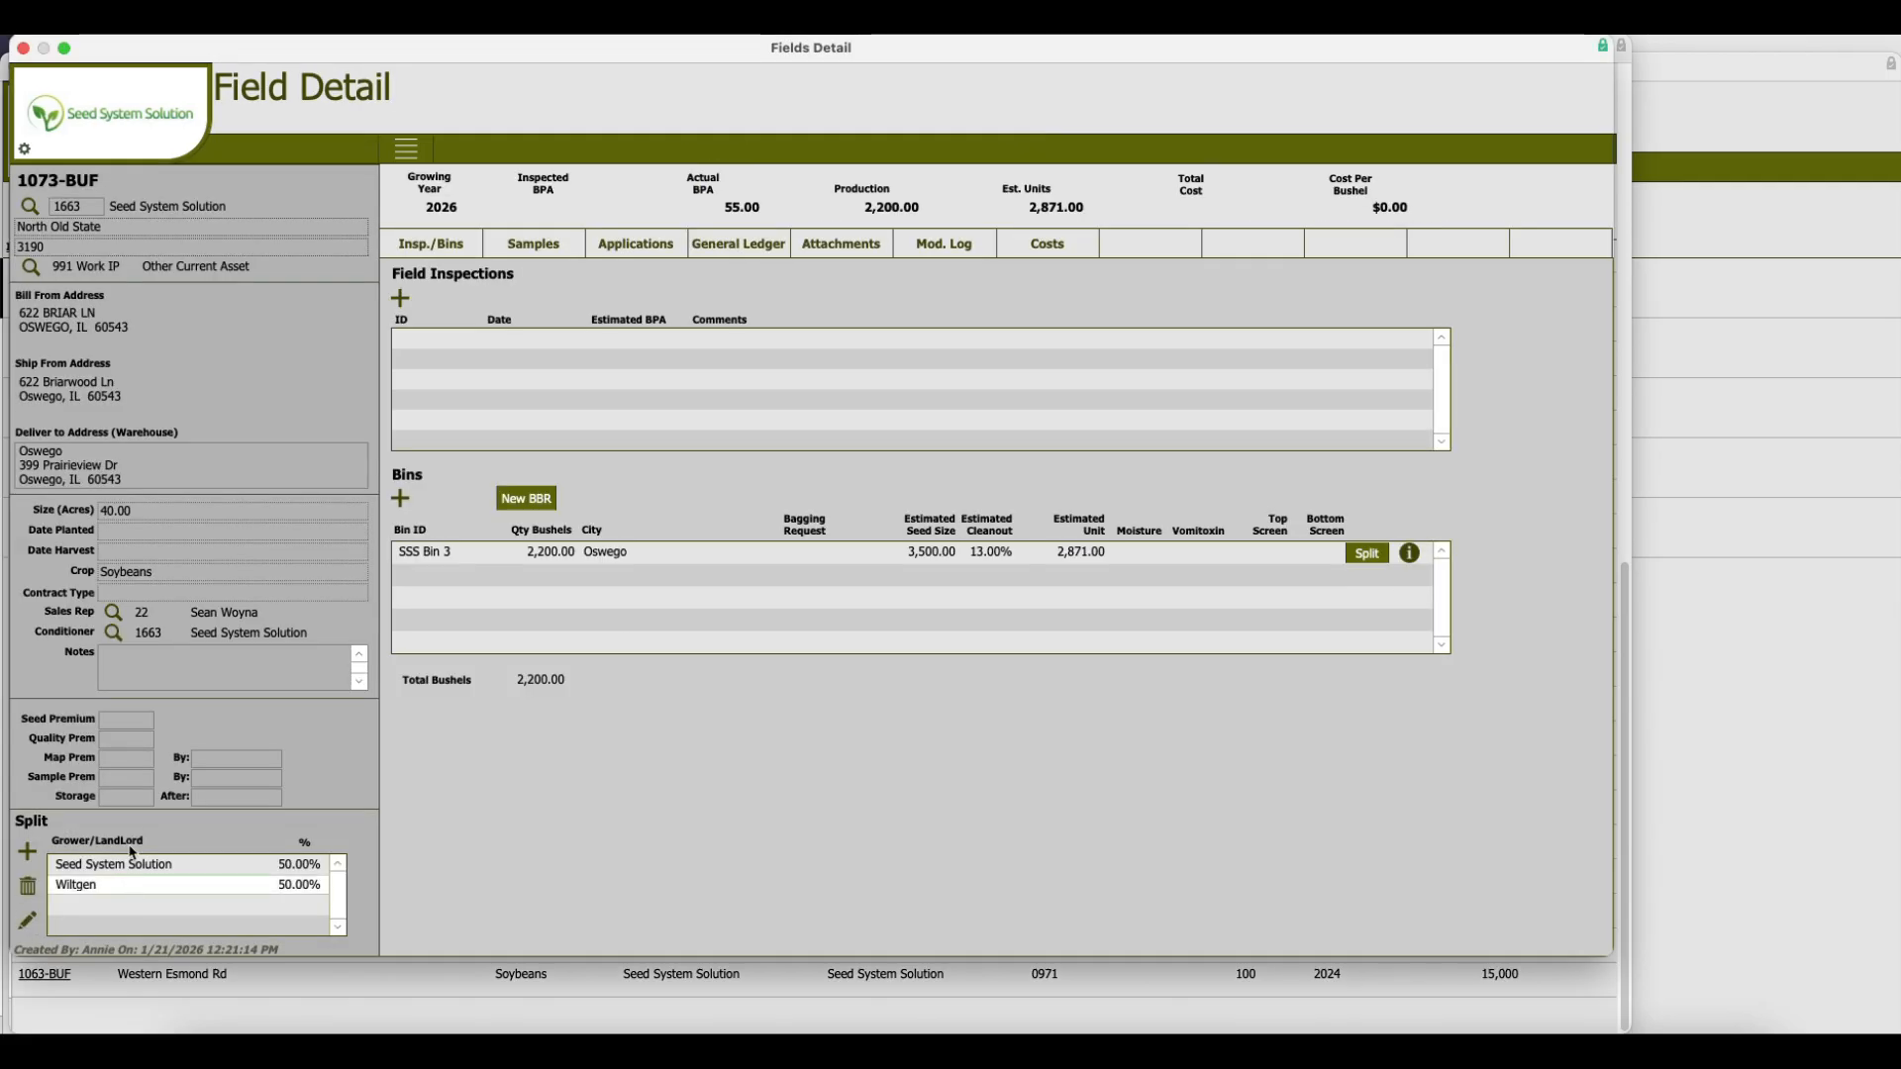
double_click(131, 885)
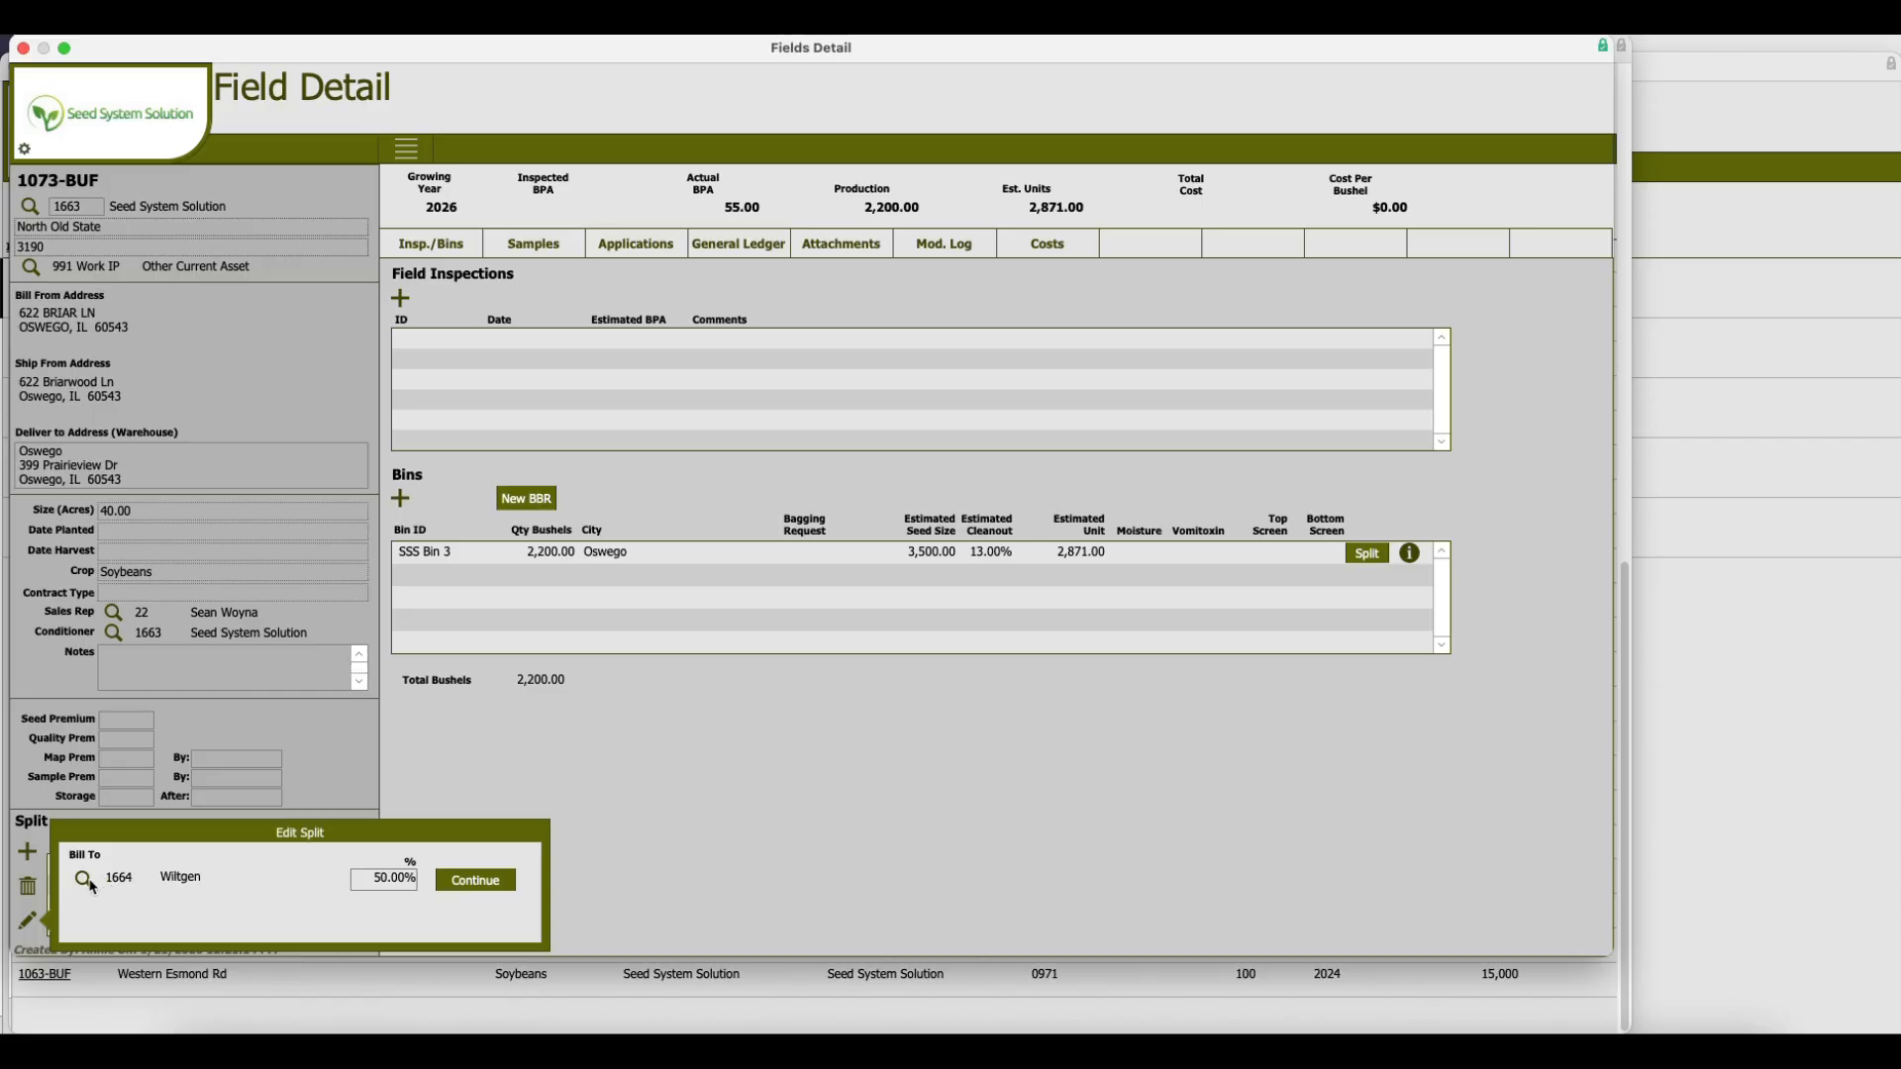
click(382, 884)
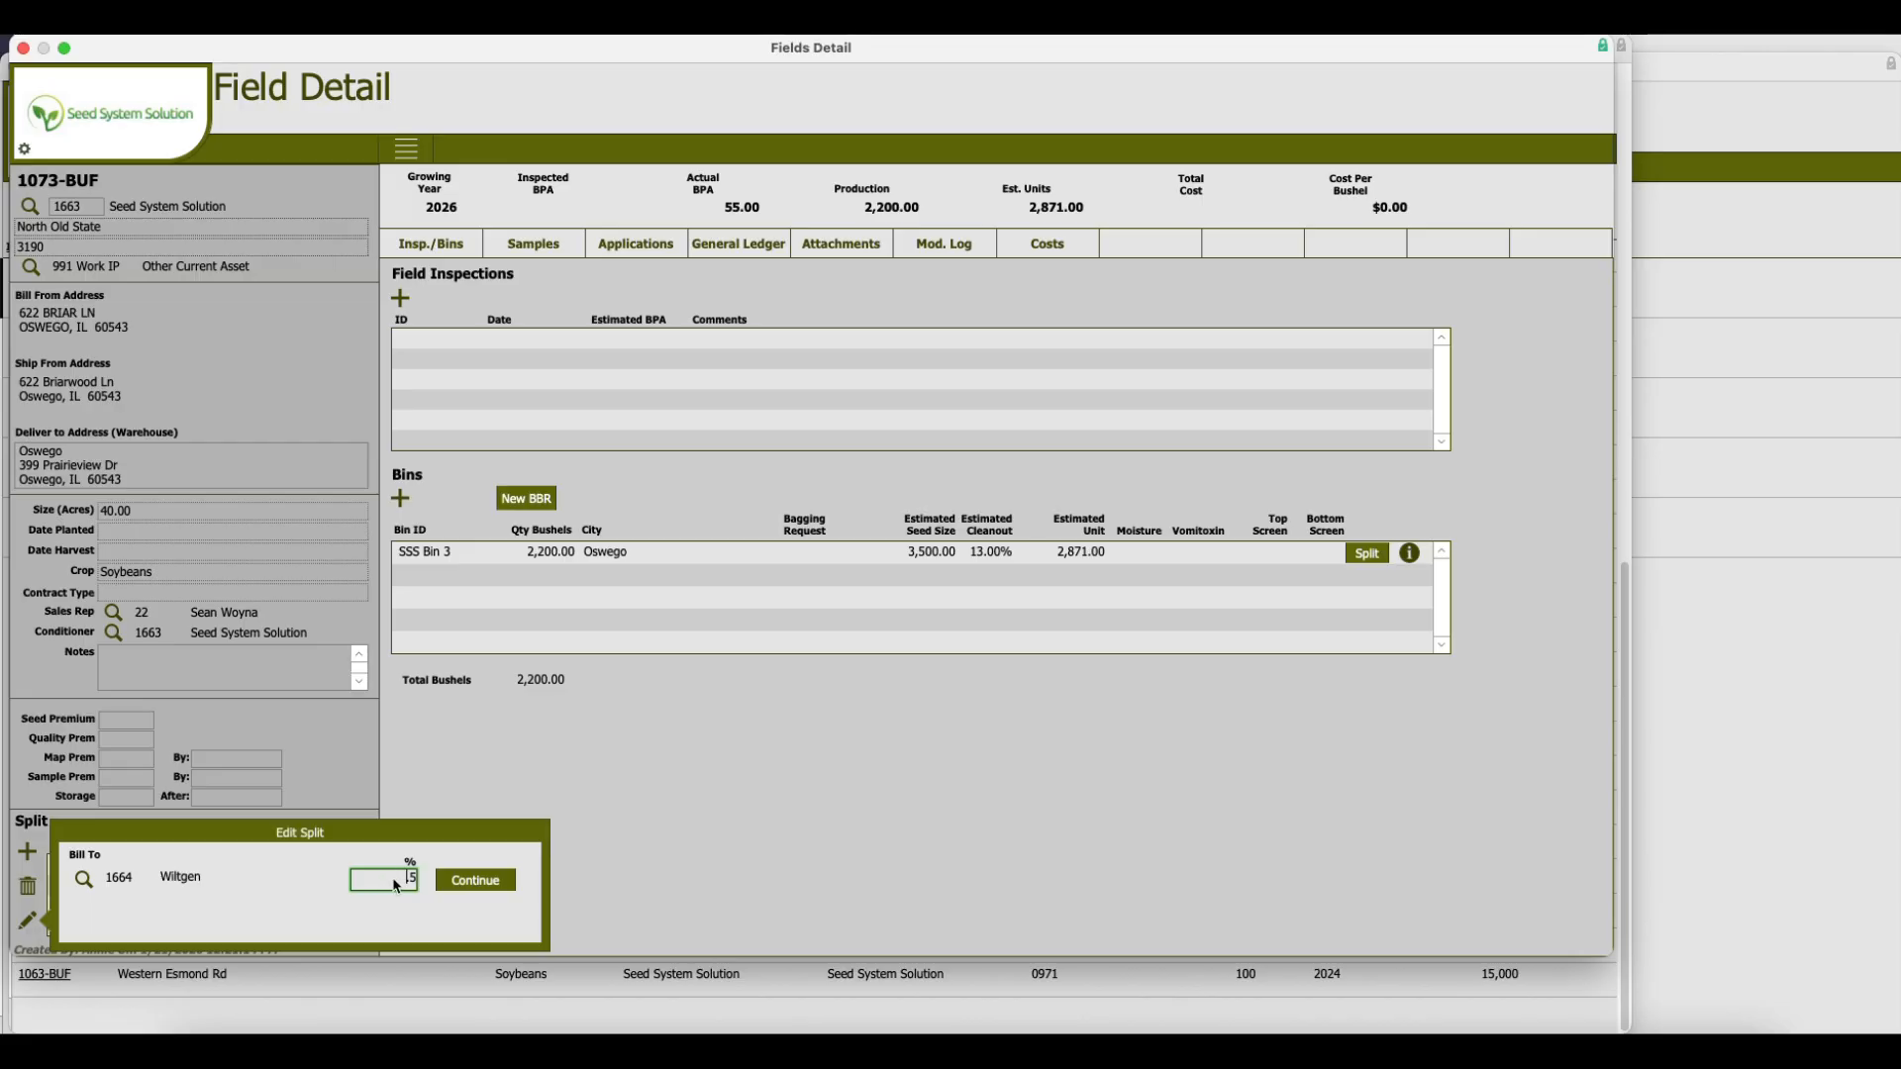
click(468, 884)
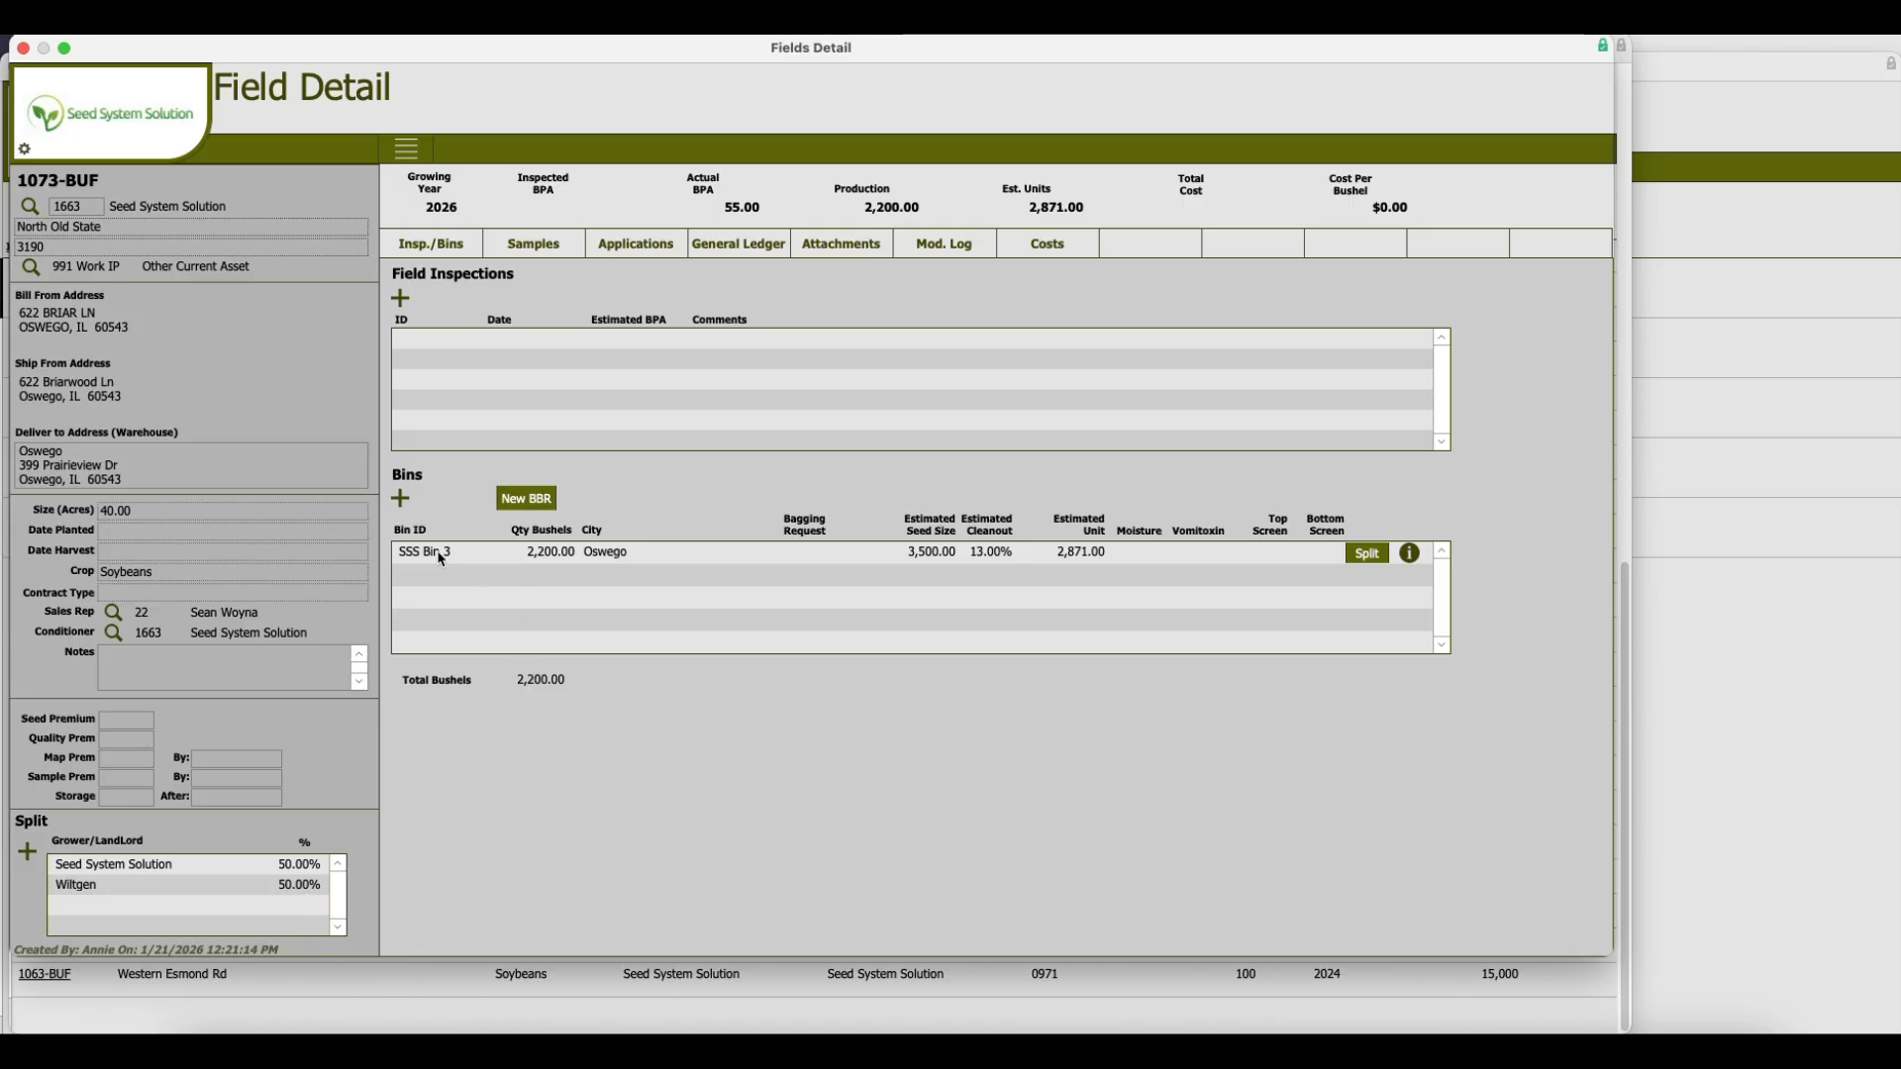
Examine the field's SSS Bin 3 entry and the blank line form under Costs, and return to the Field List.
click(626, 561)
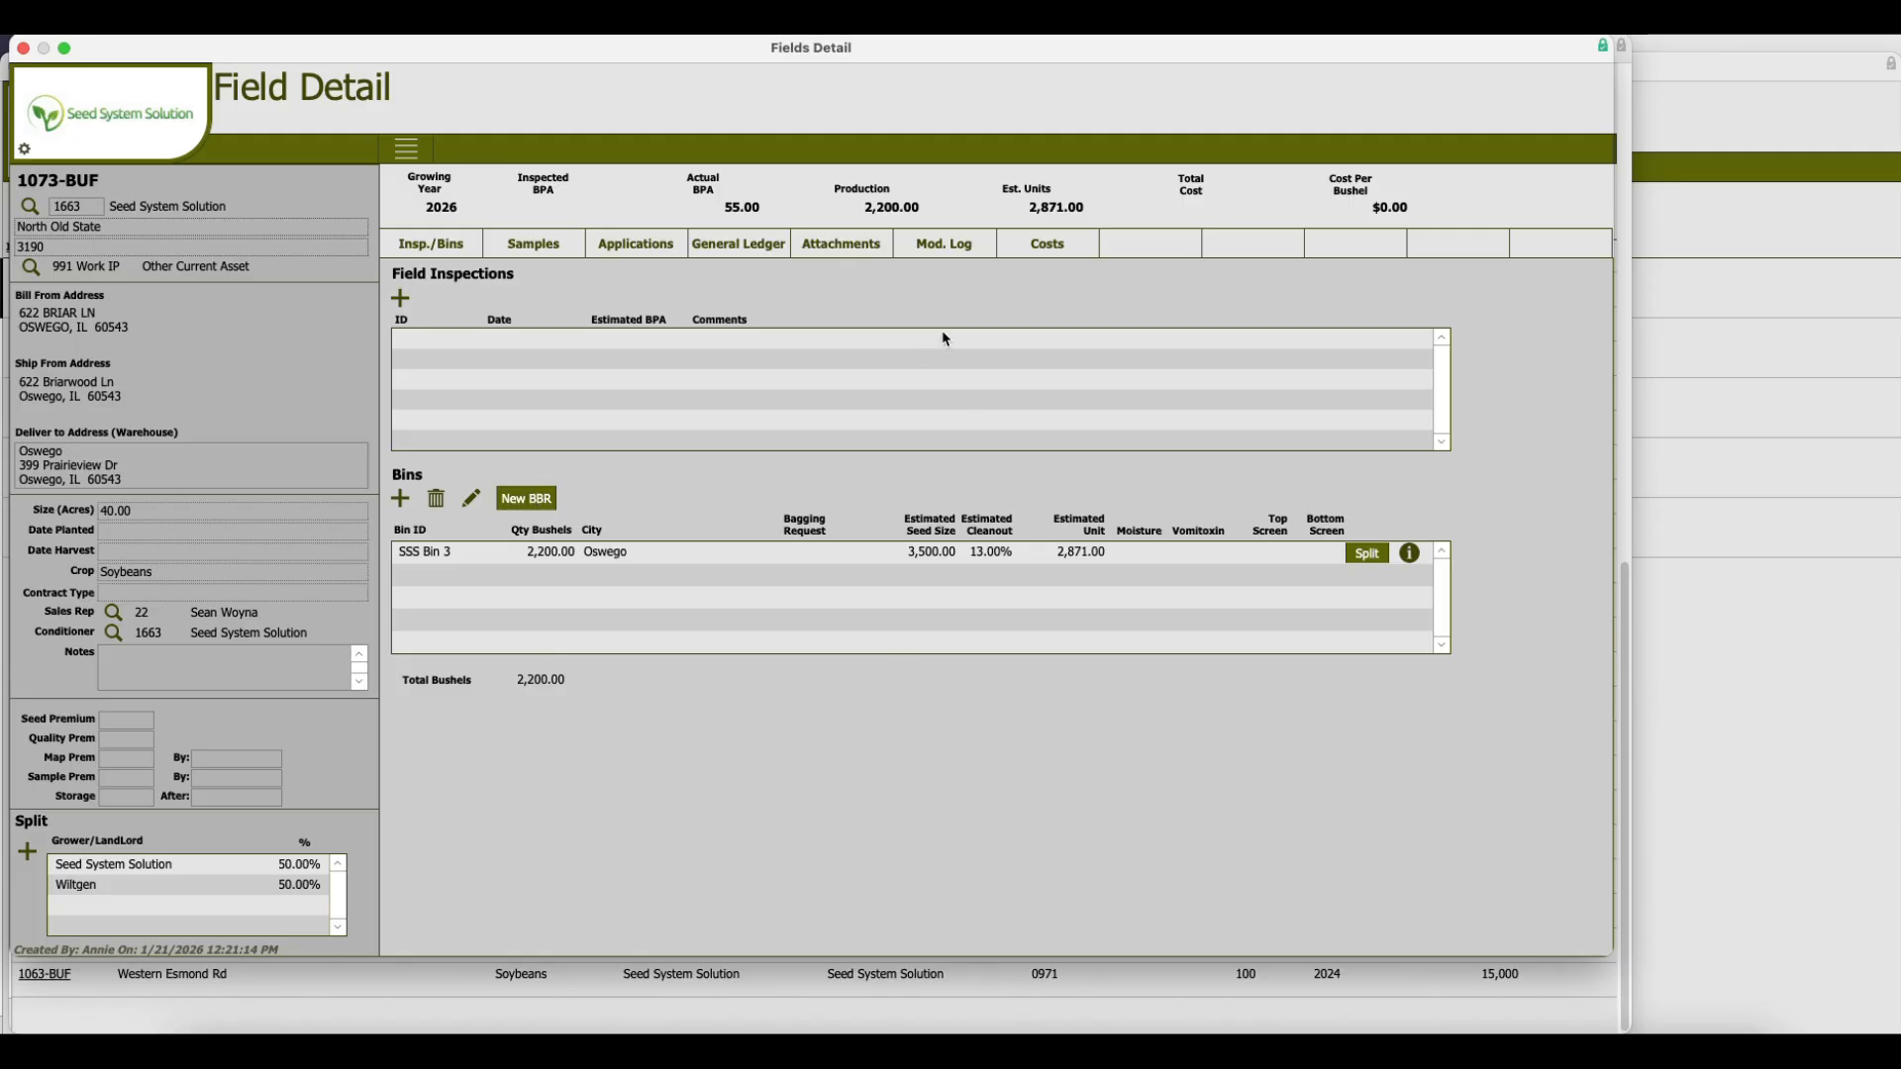
click(1052, 255)
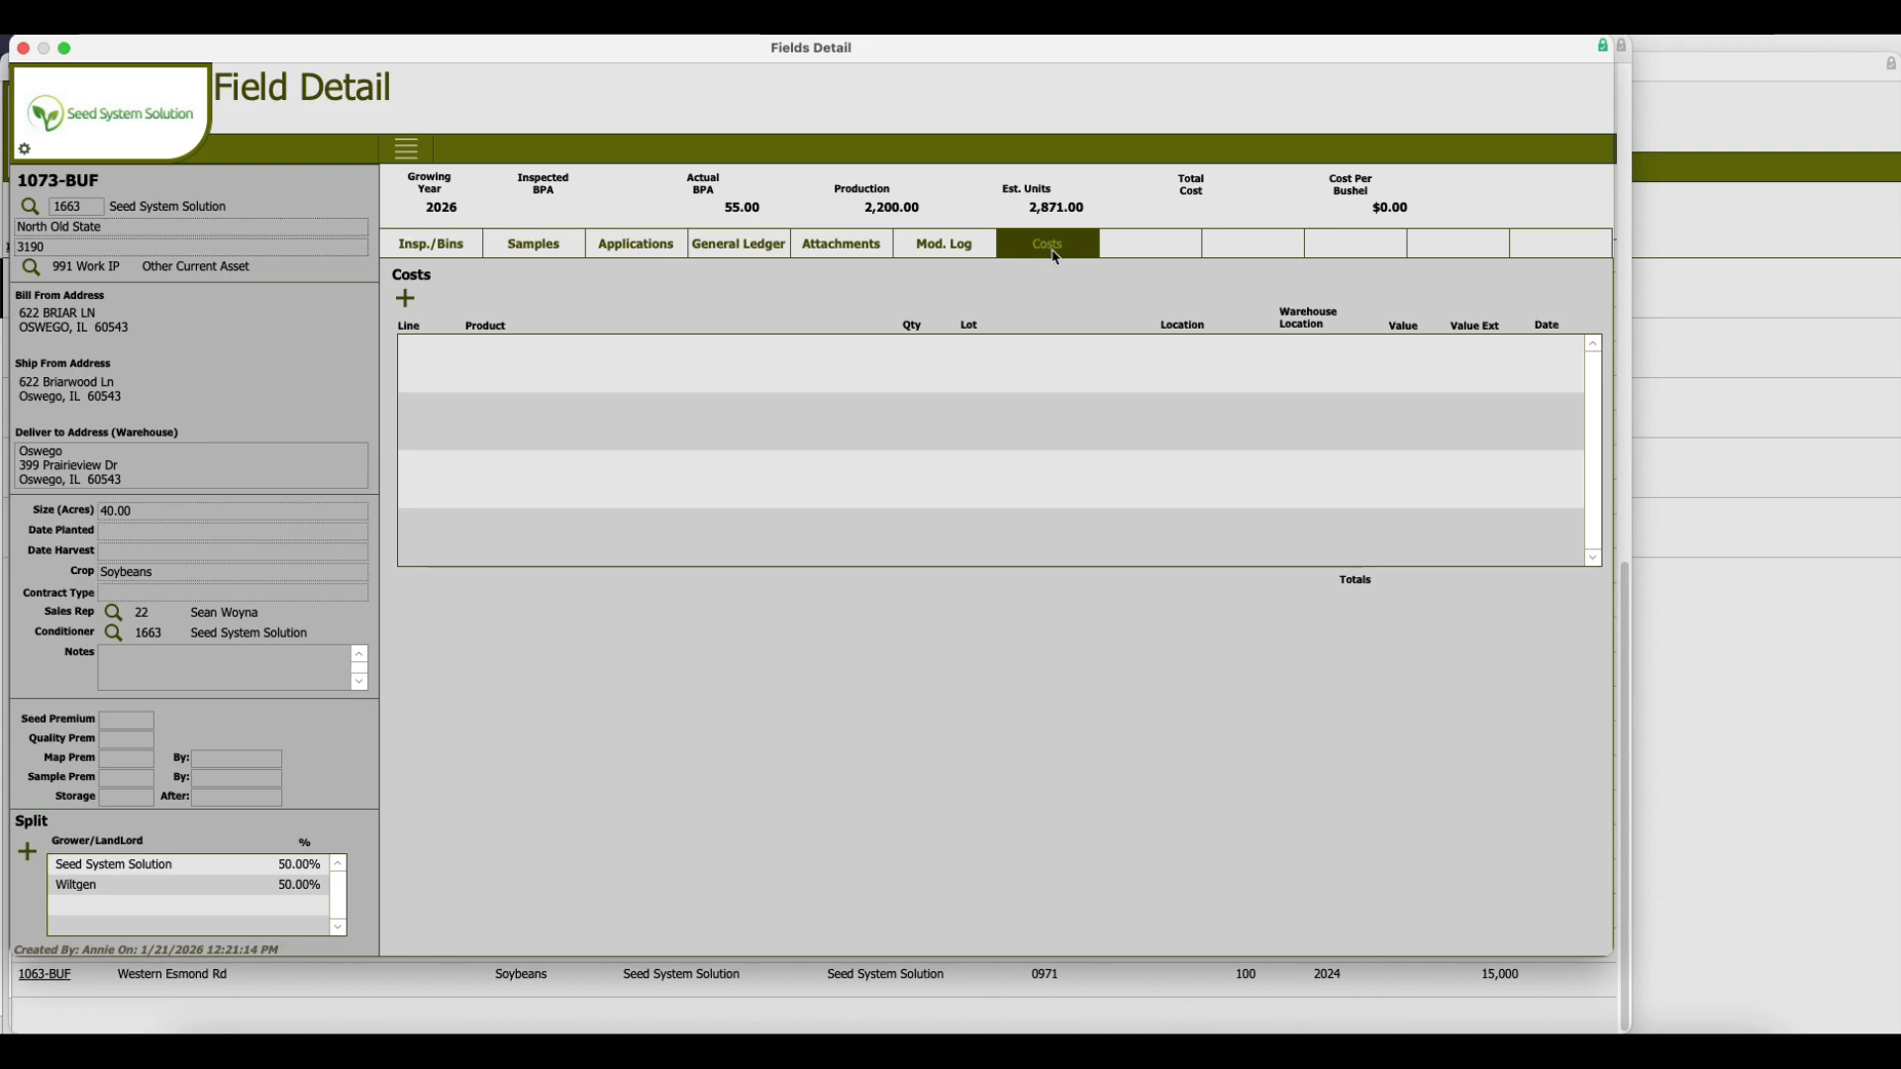
click(407, 303)
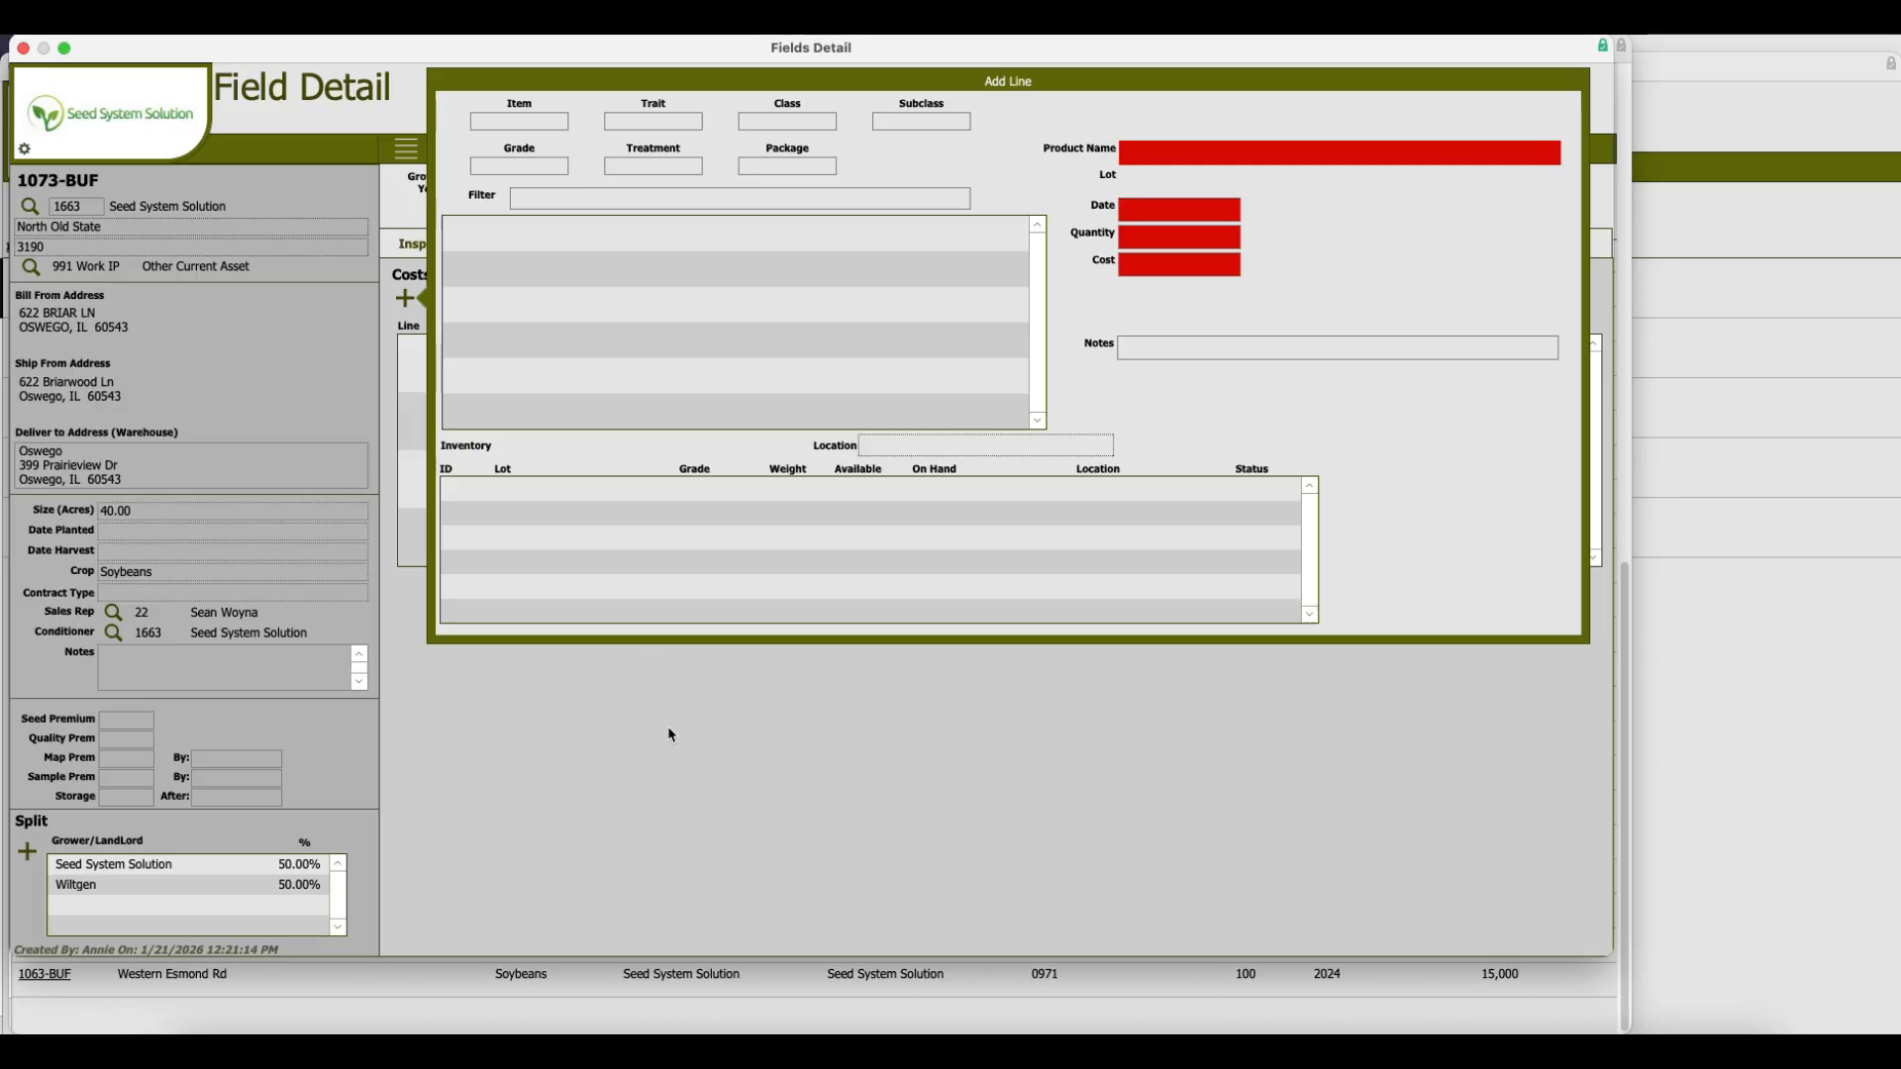
click(143, 142)
click(149, 144)
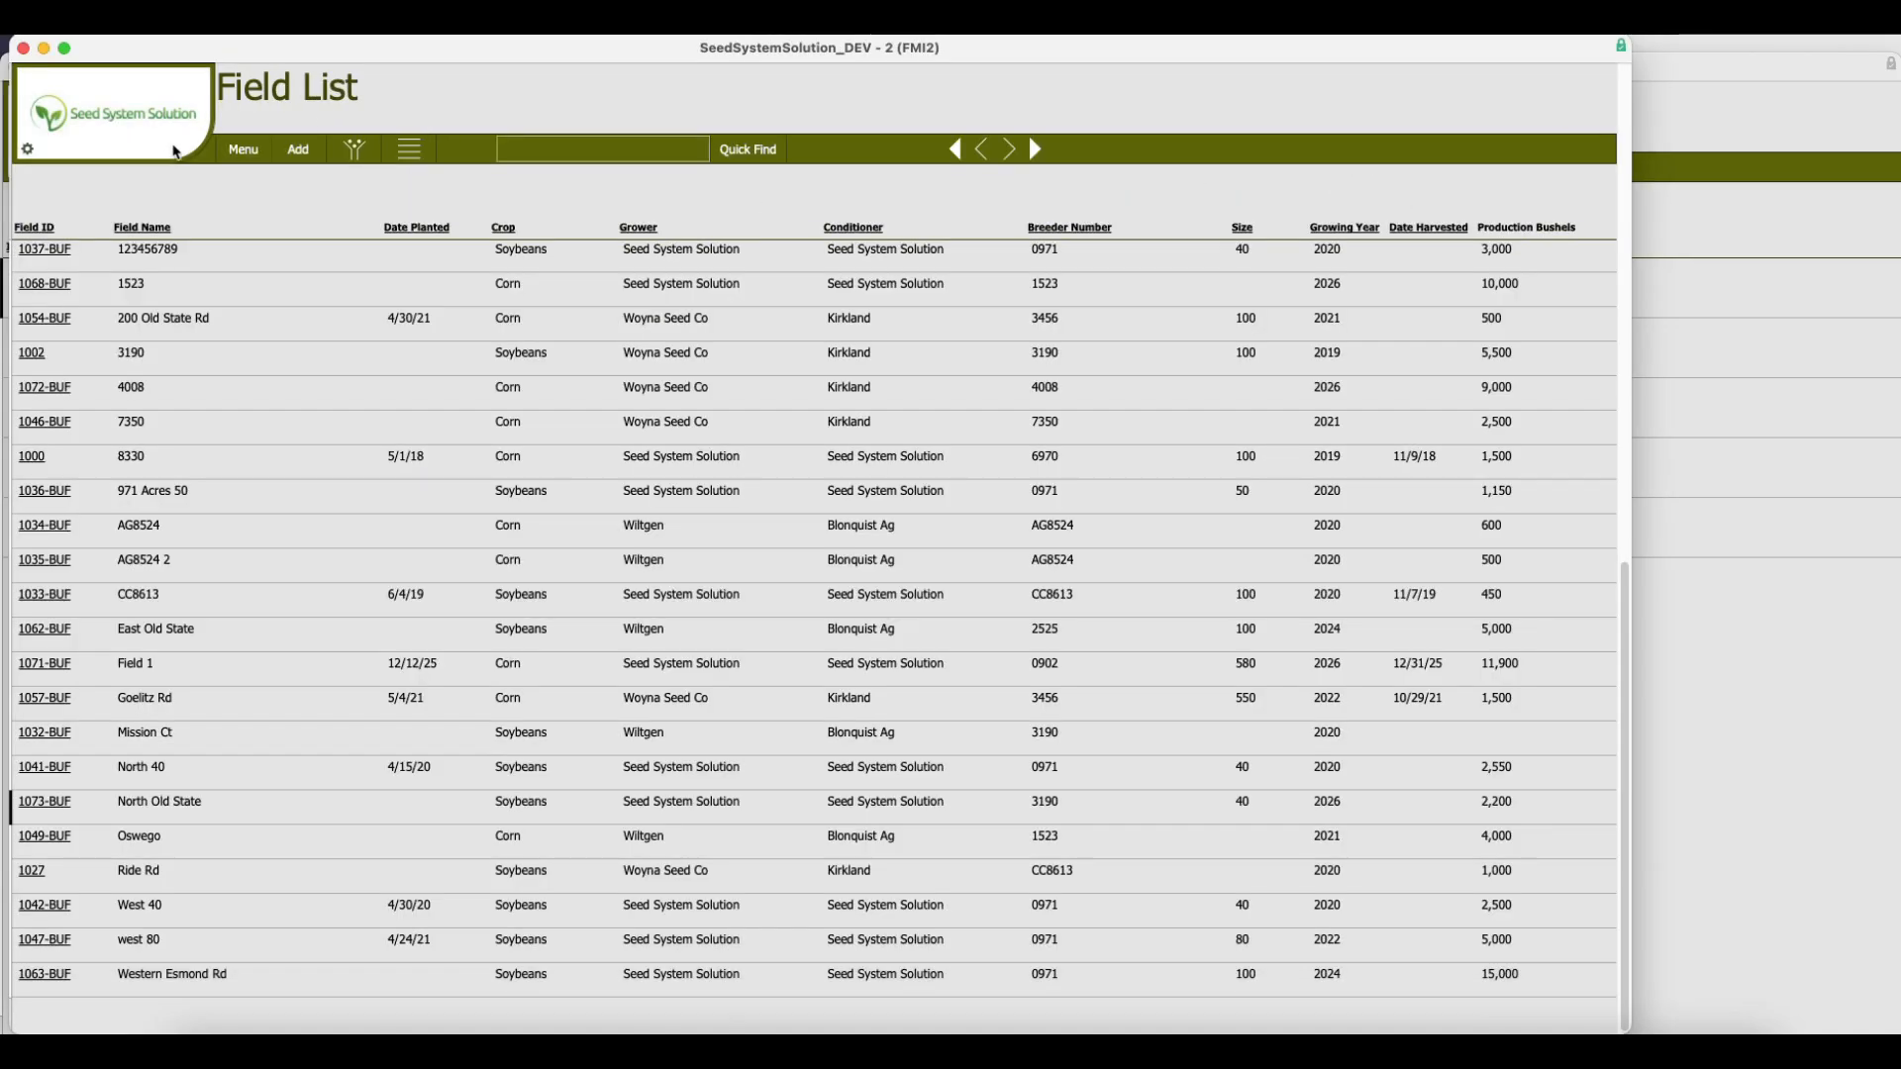
Switch to the Vendors window and display the transactions of the Seed System Solution vendor.
drag(529, 46, 622, 50)
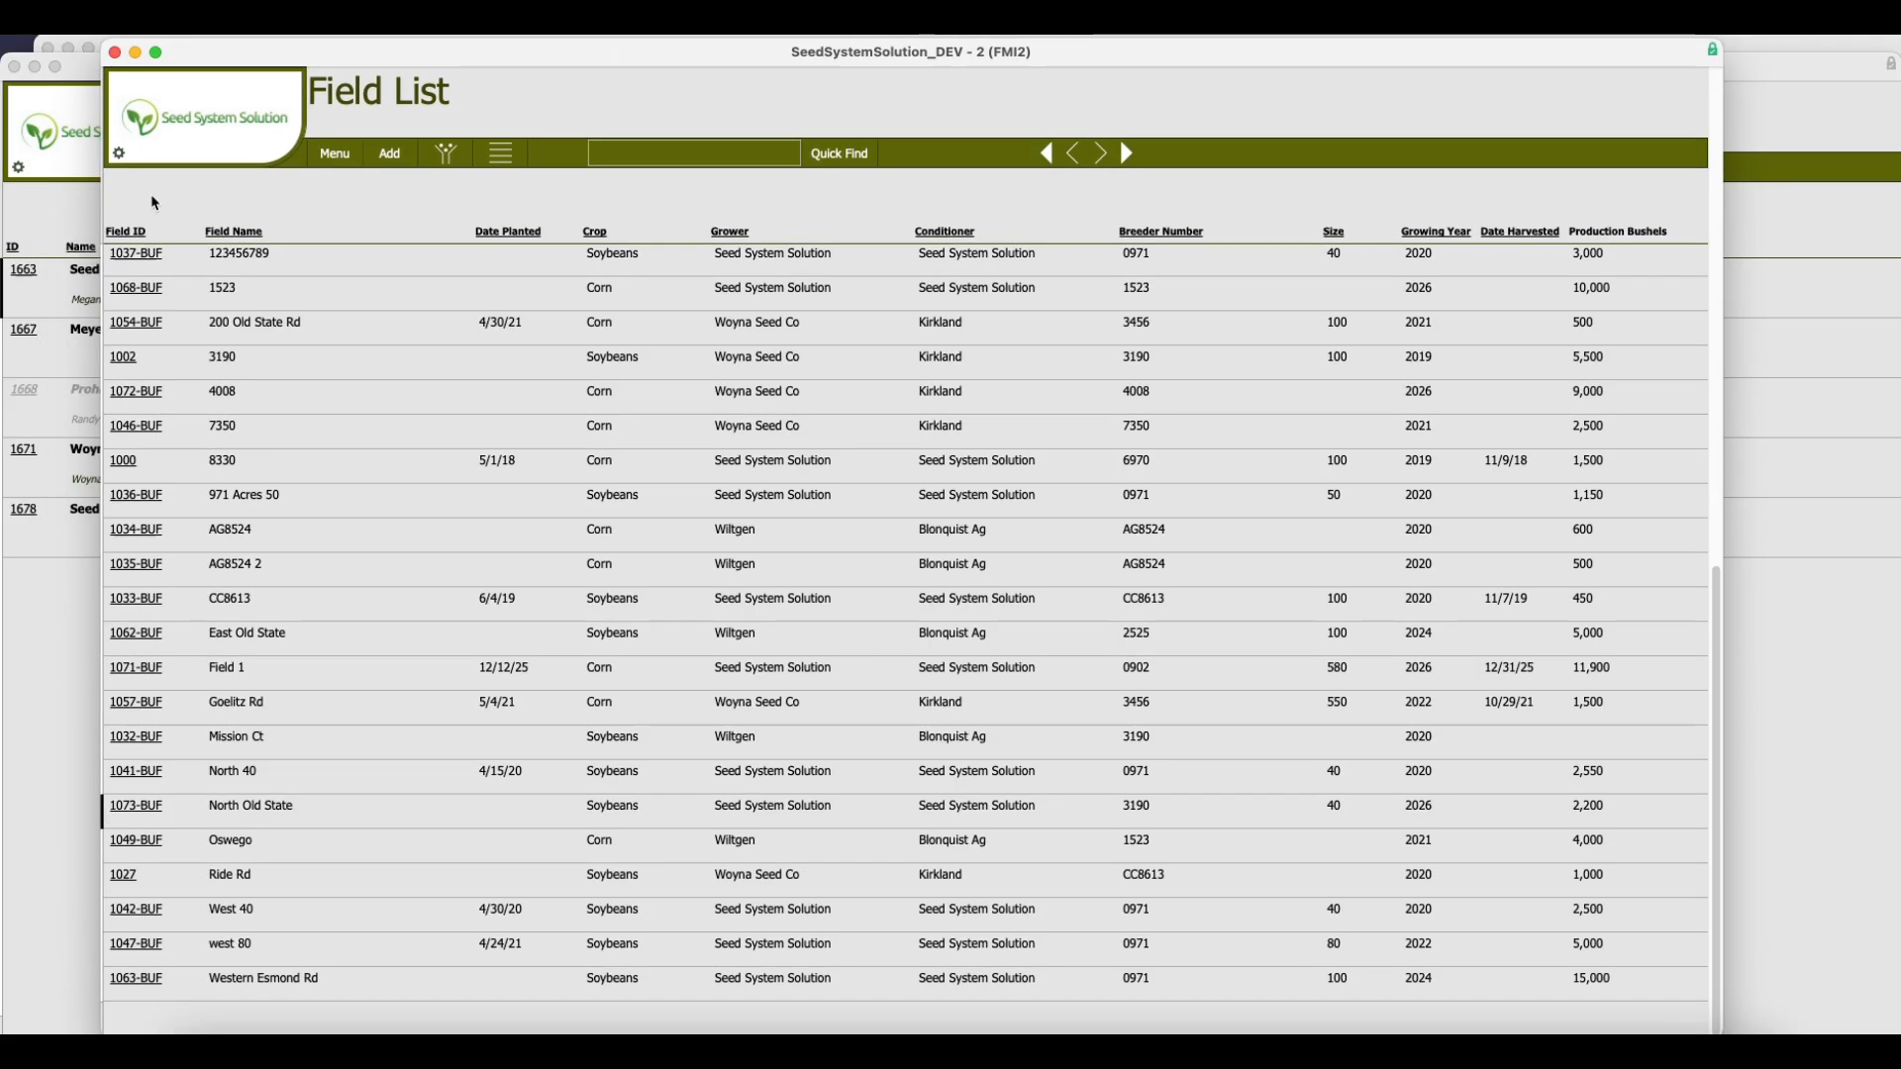
click(68, 214)
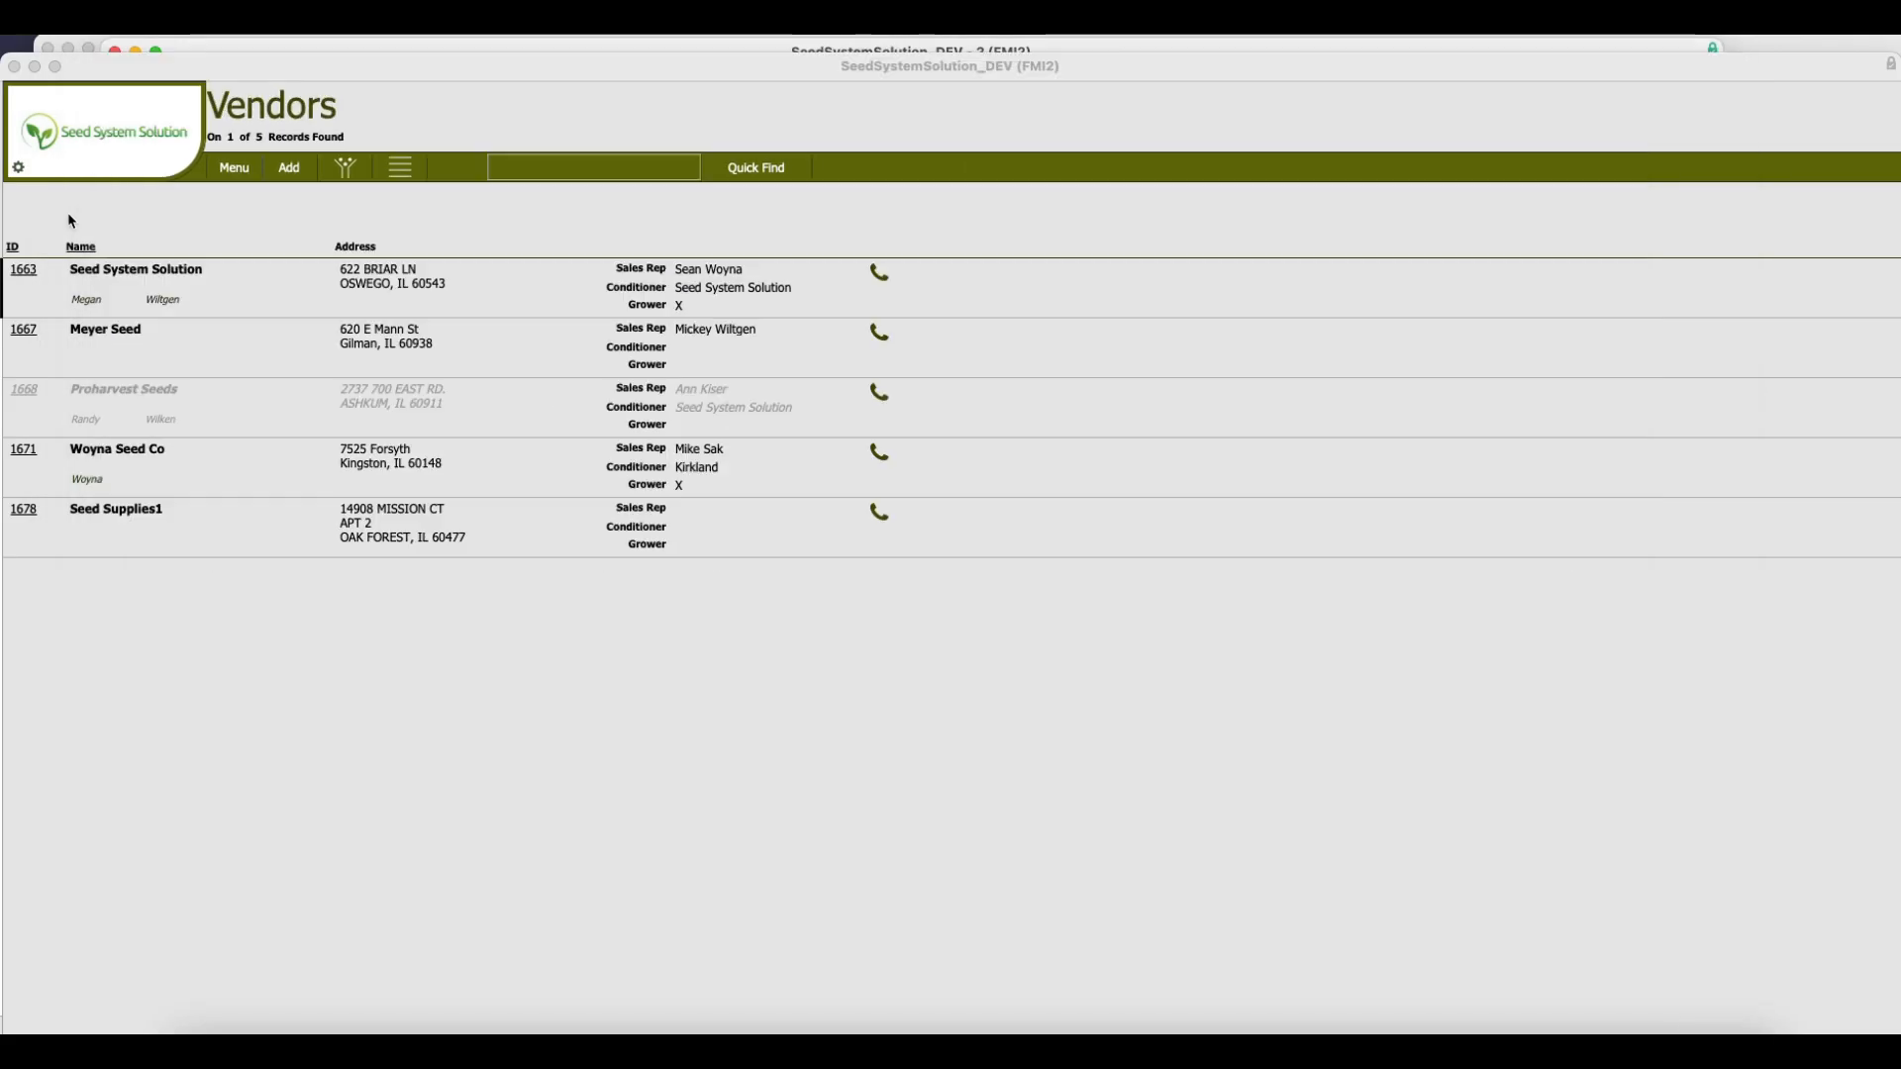
click(22, 273)
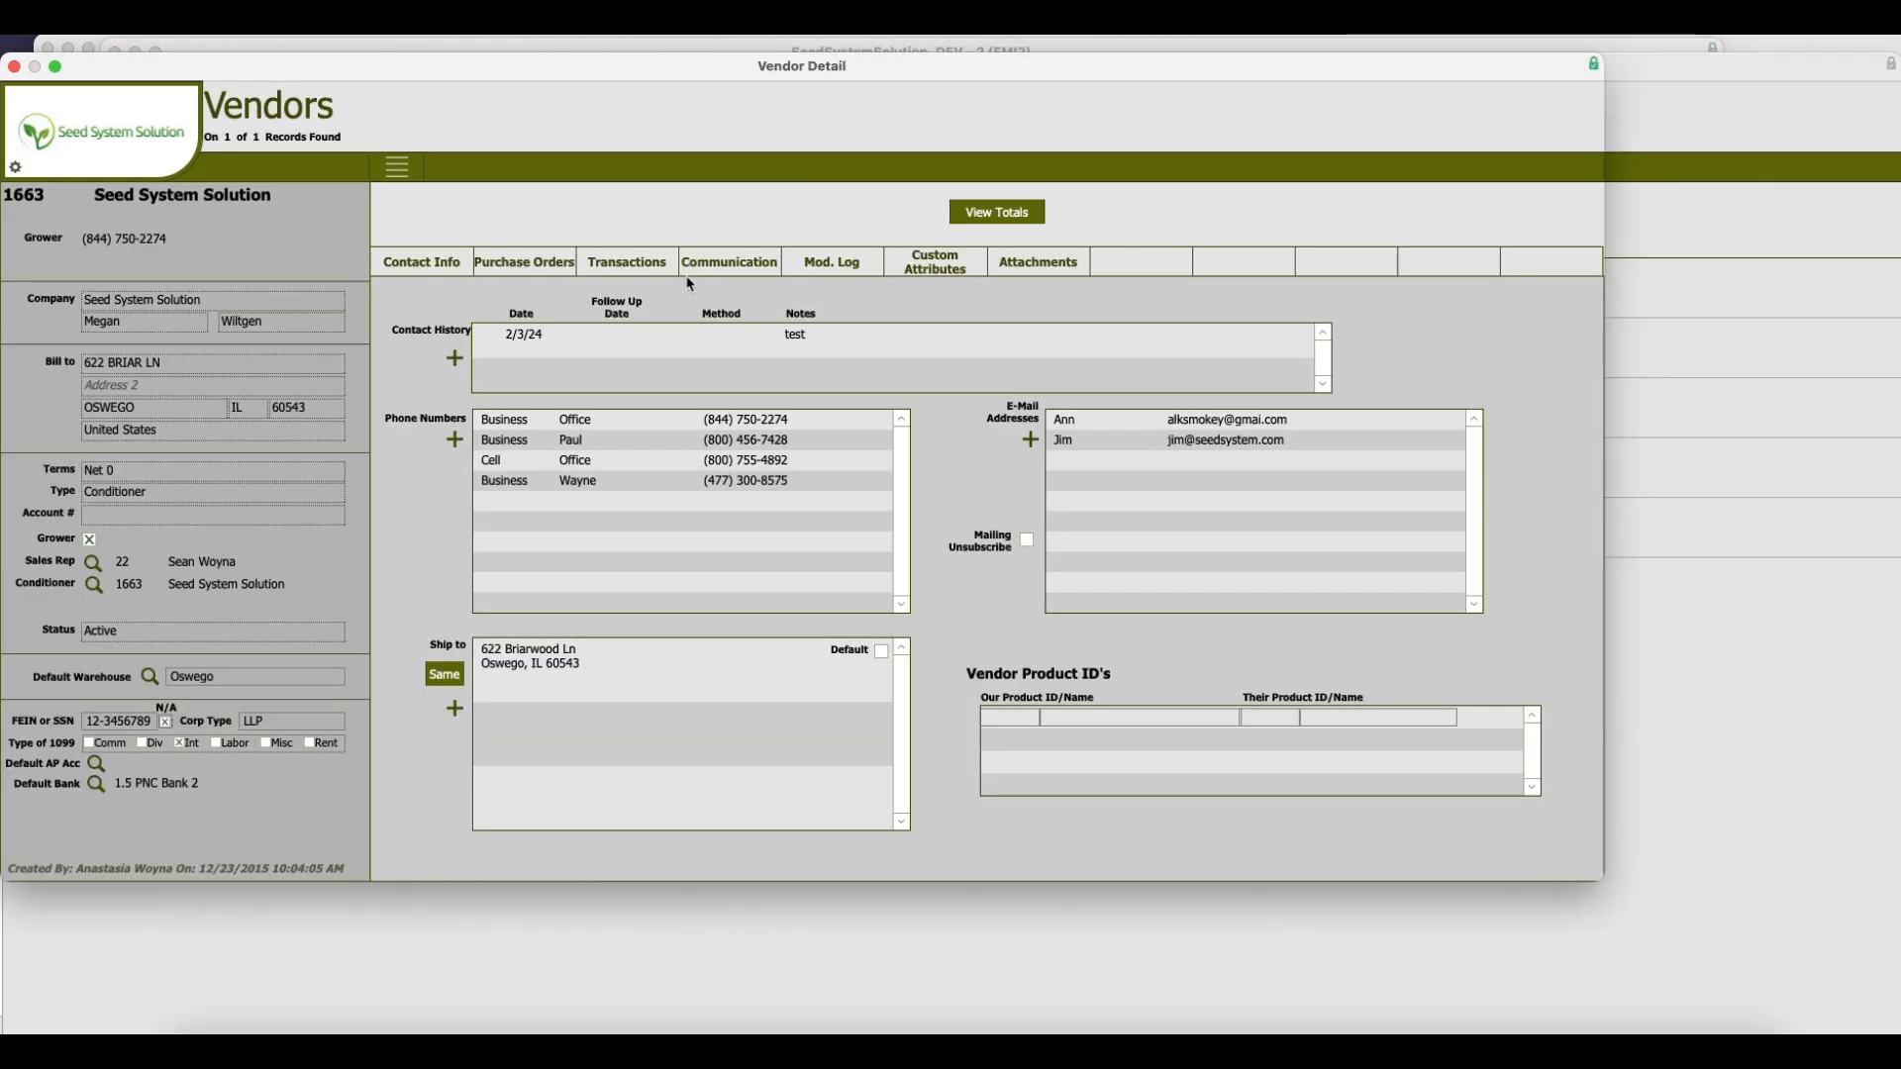
click(634, 263)
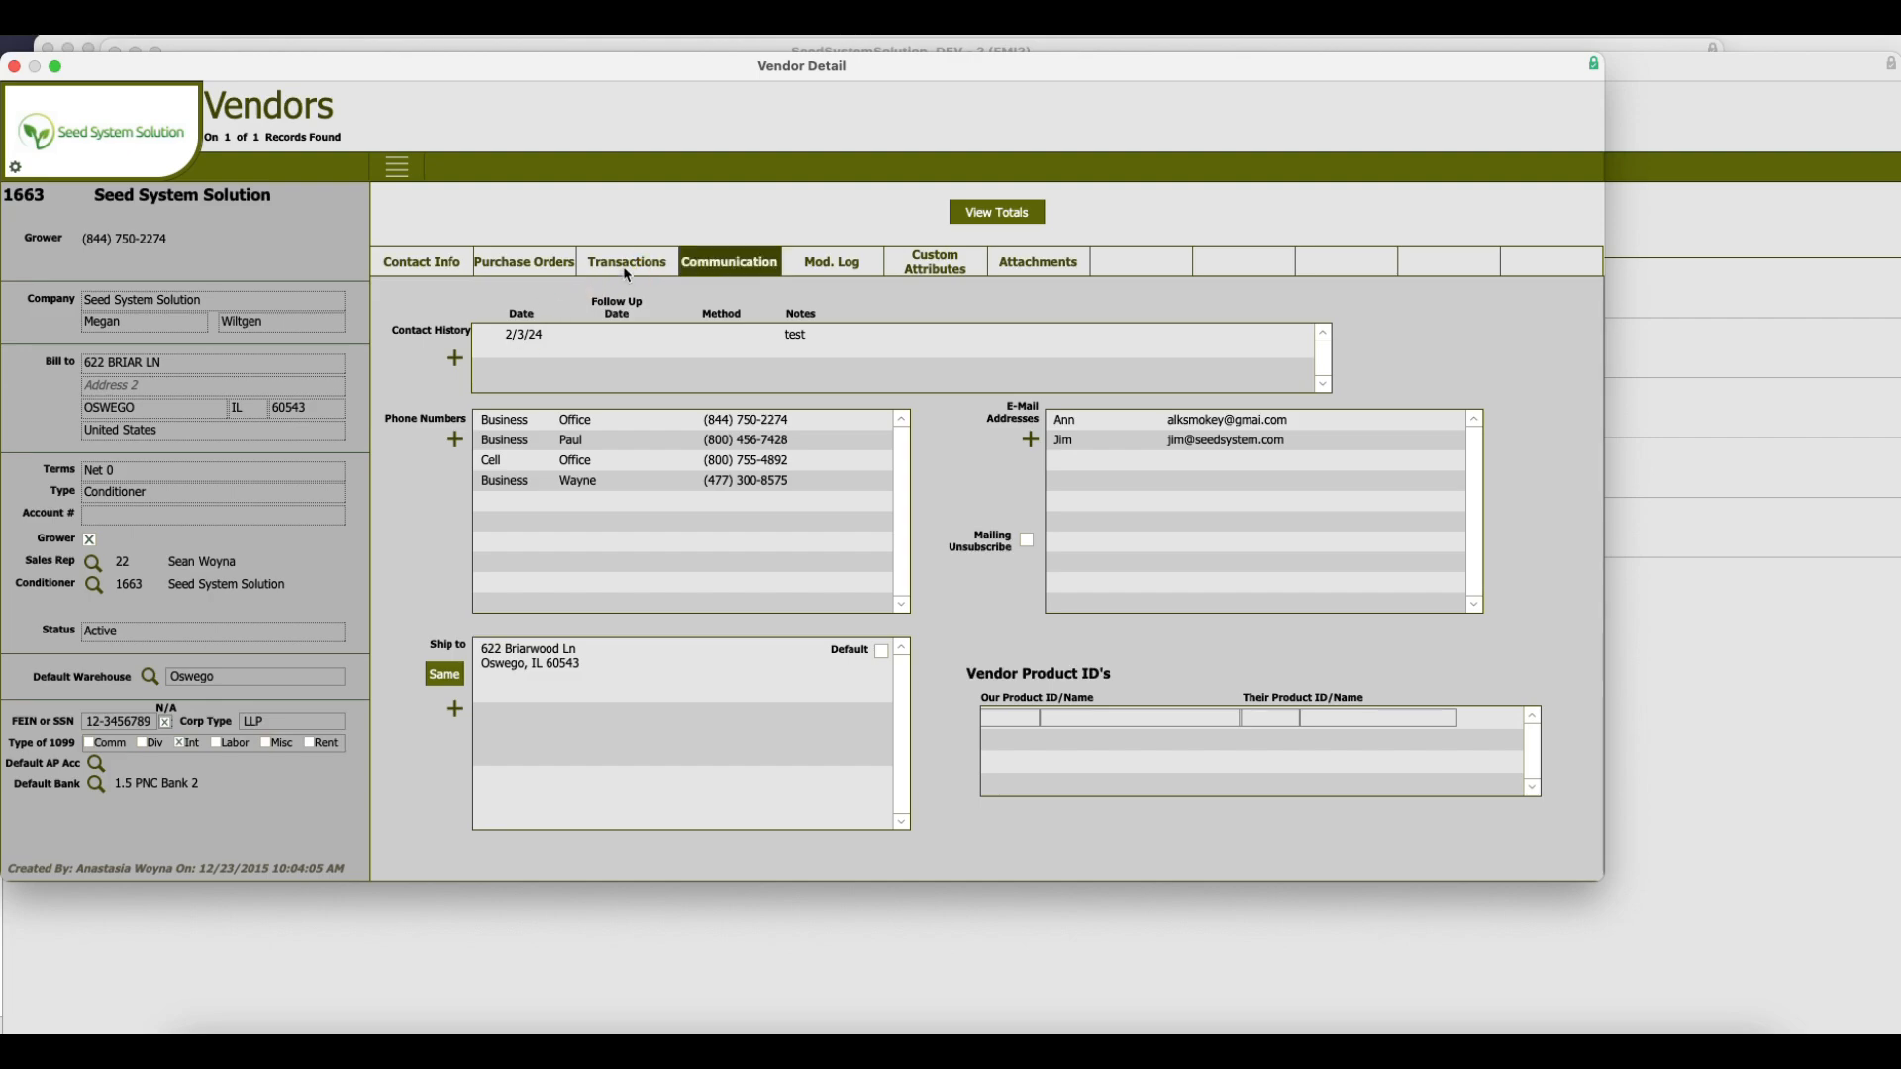
click(624, 266)
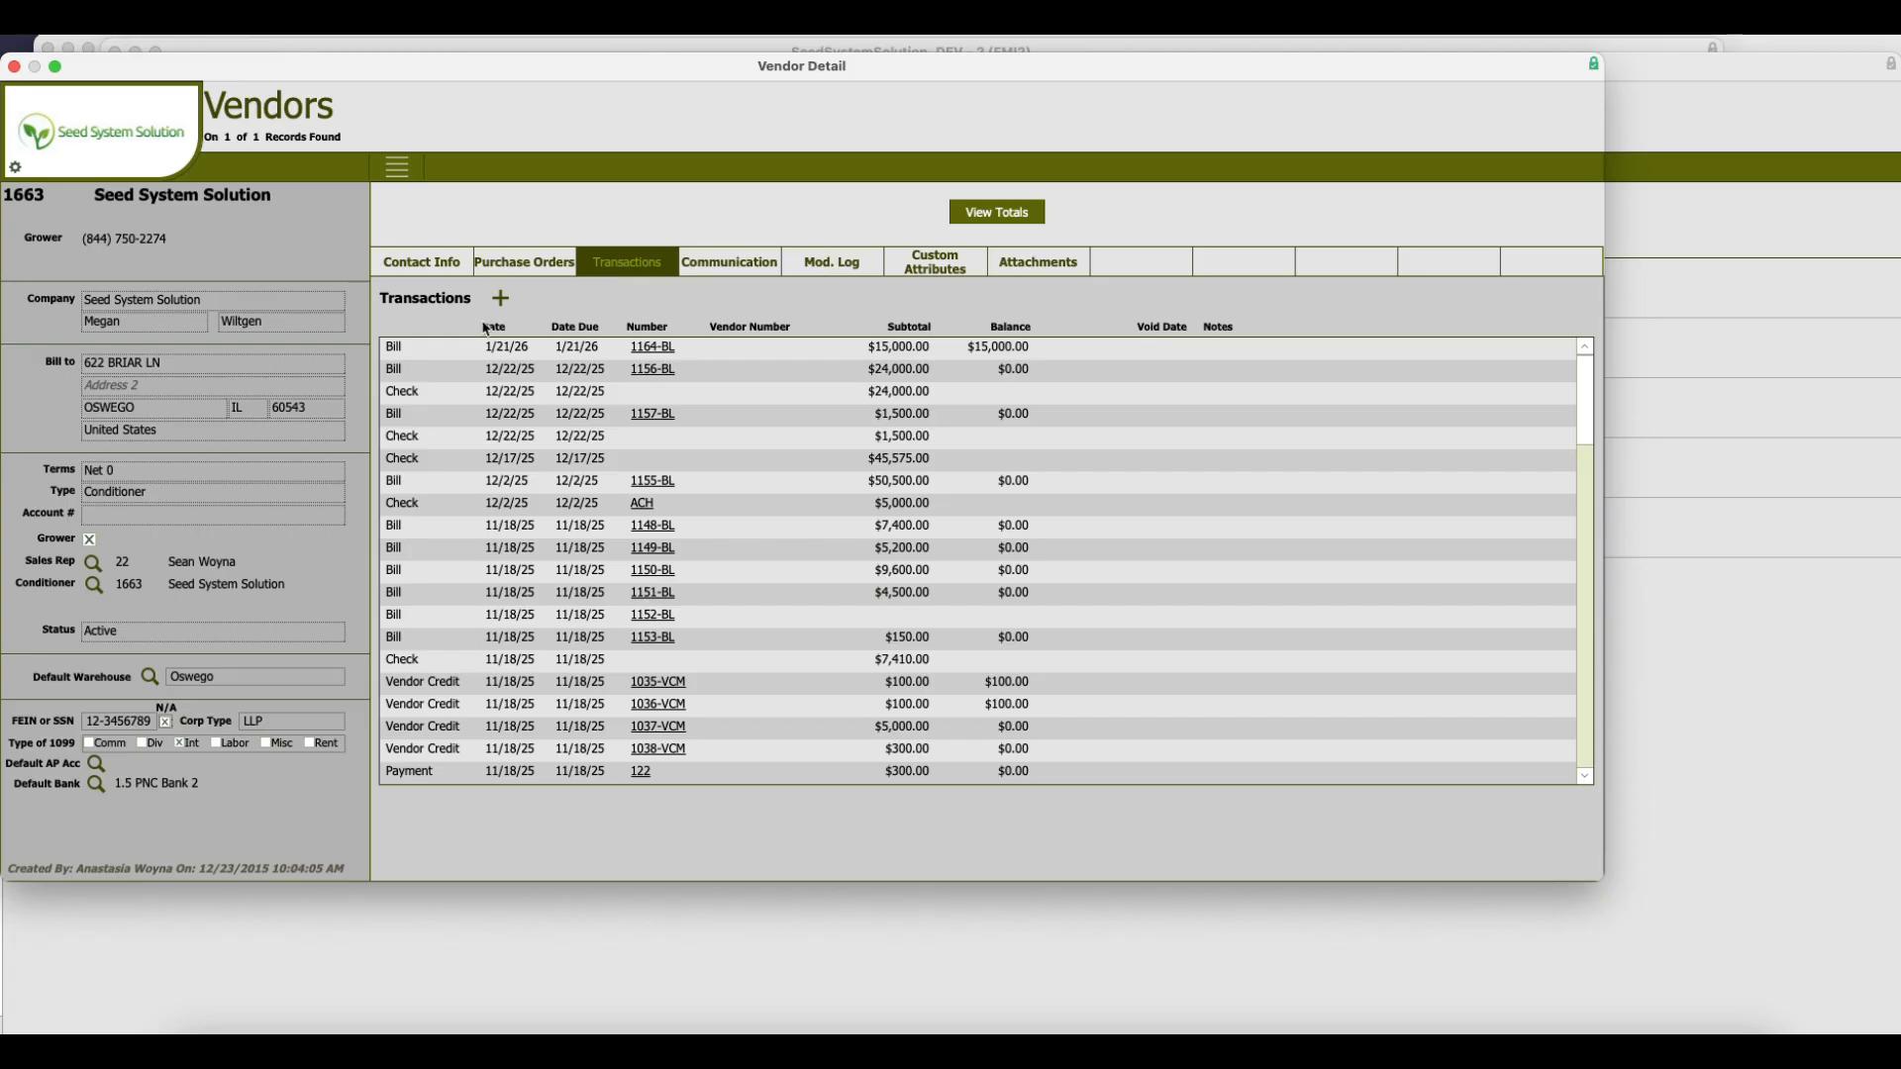
Open the vendor's bill dated 1/21/26 and display its line items.
click(509, 295)
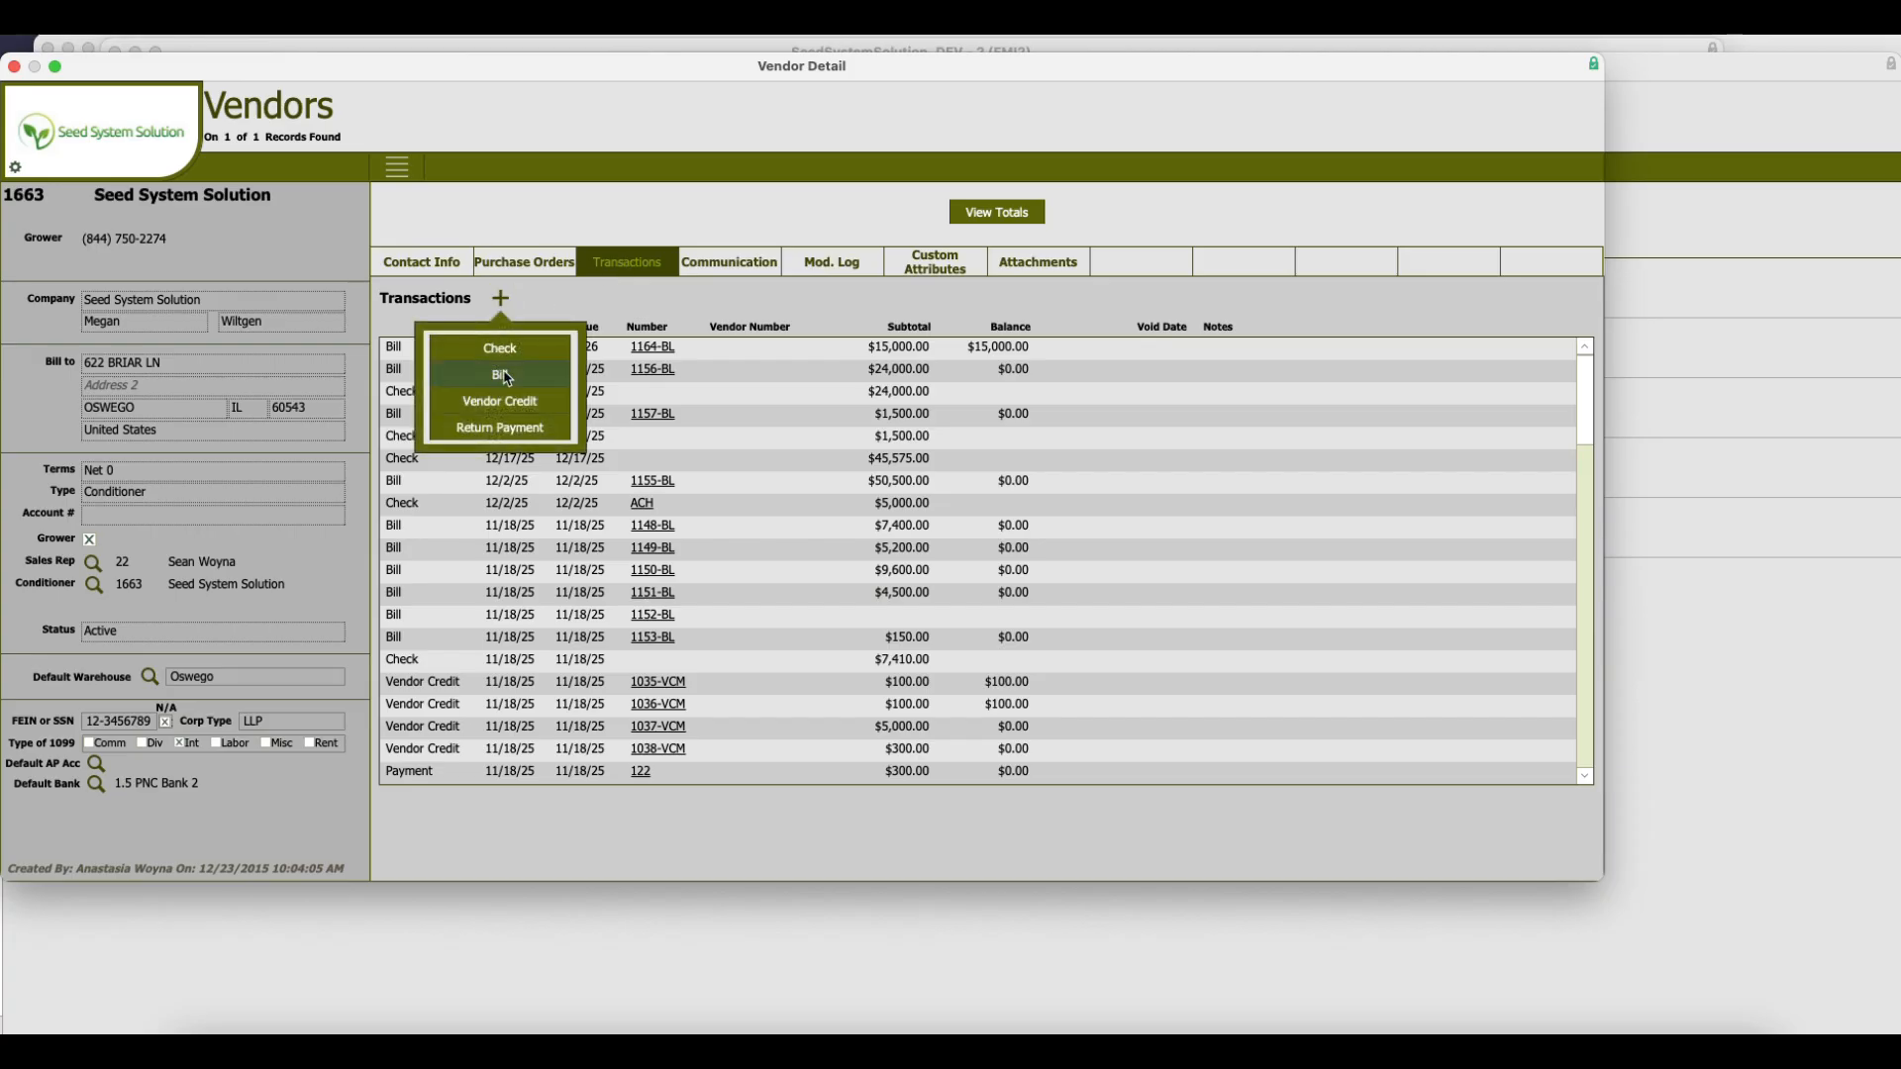
click(661, 351)
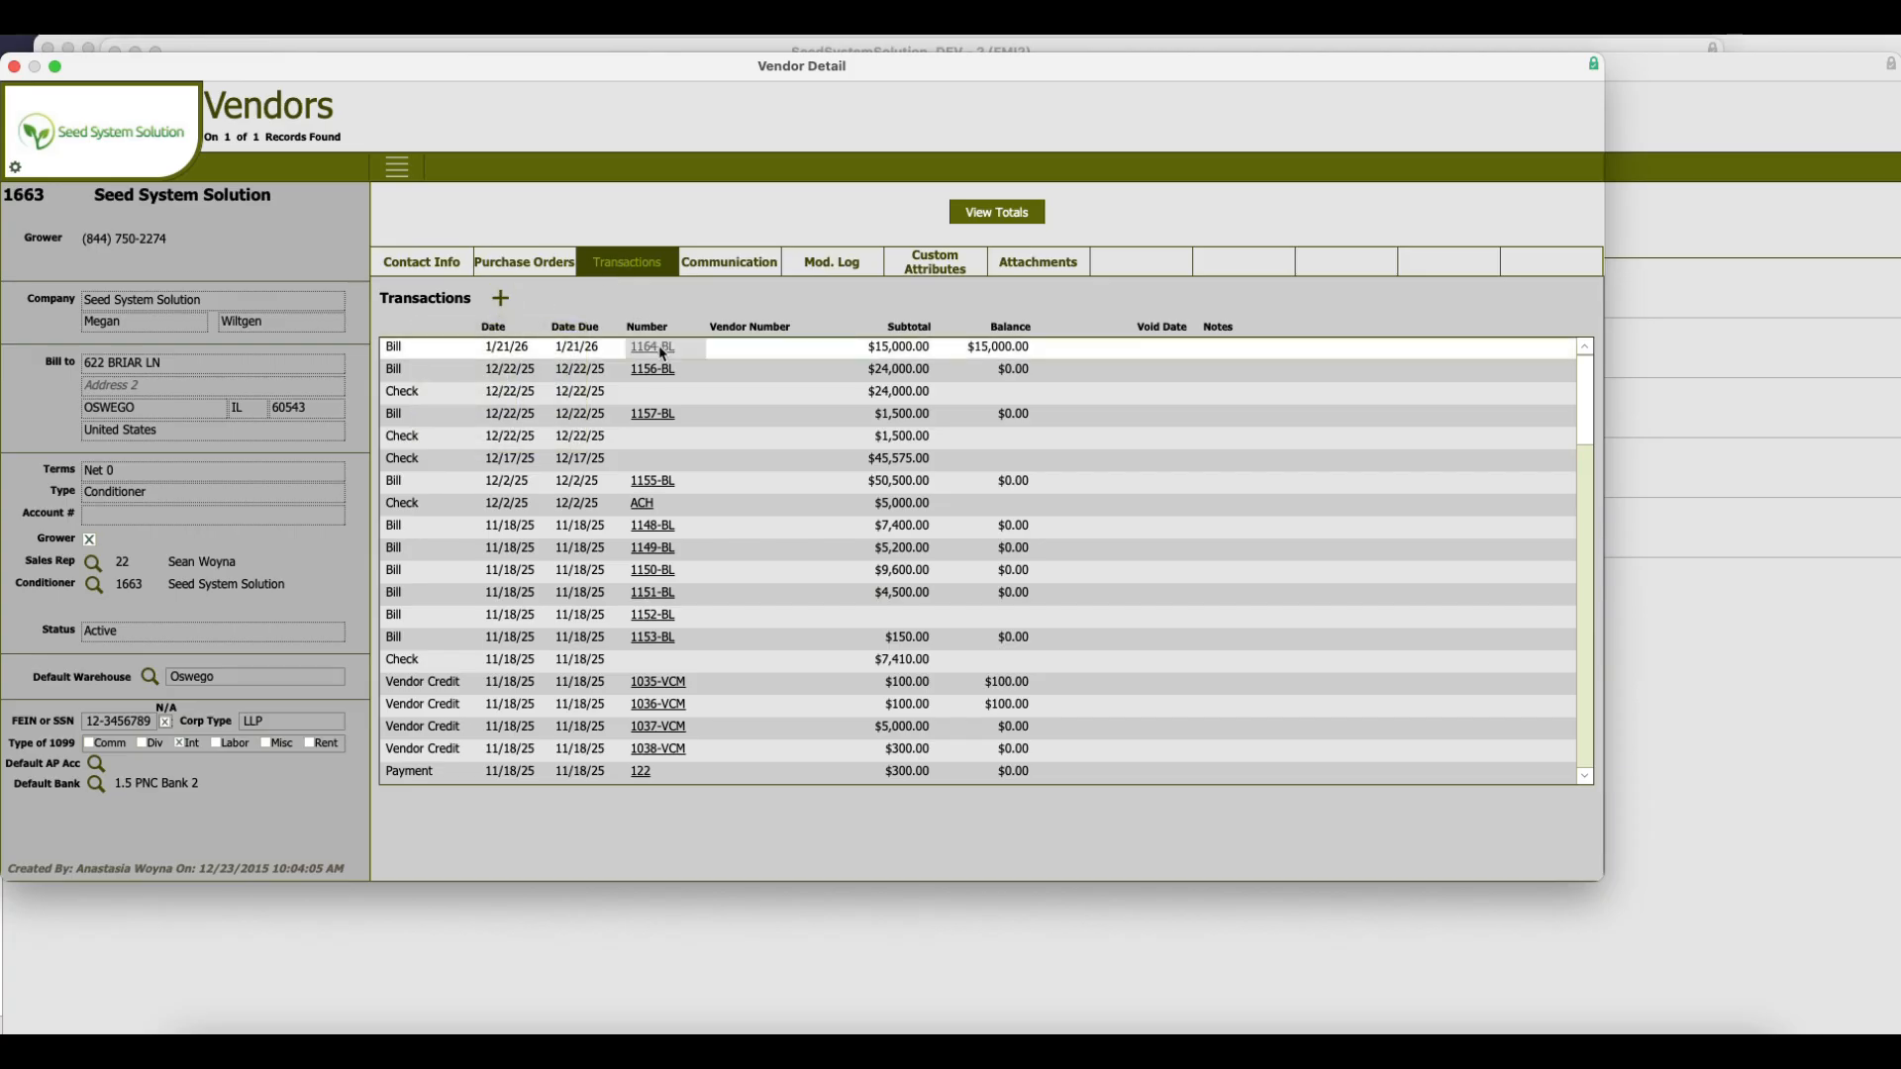
click(661, 351)
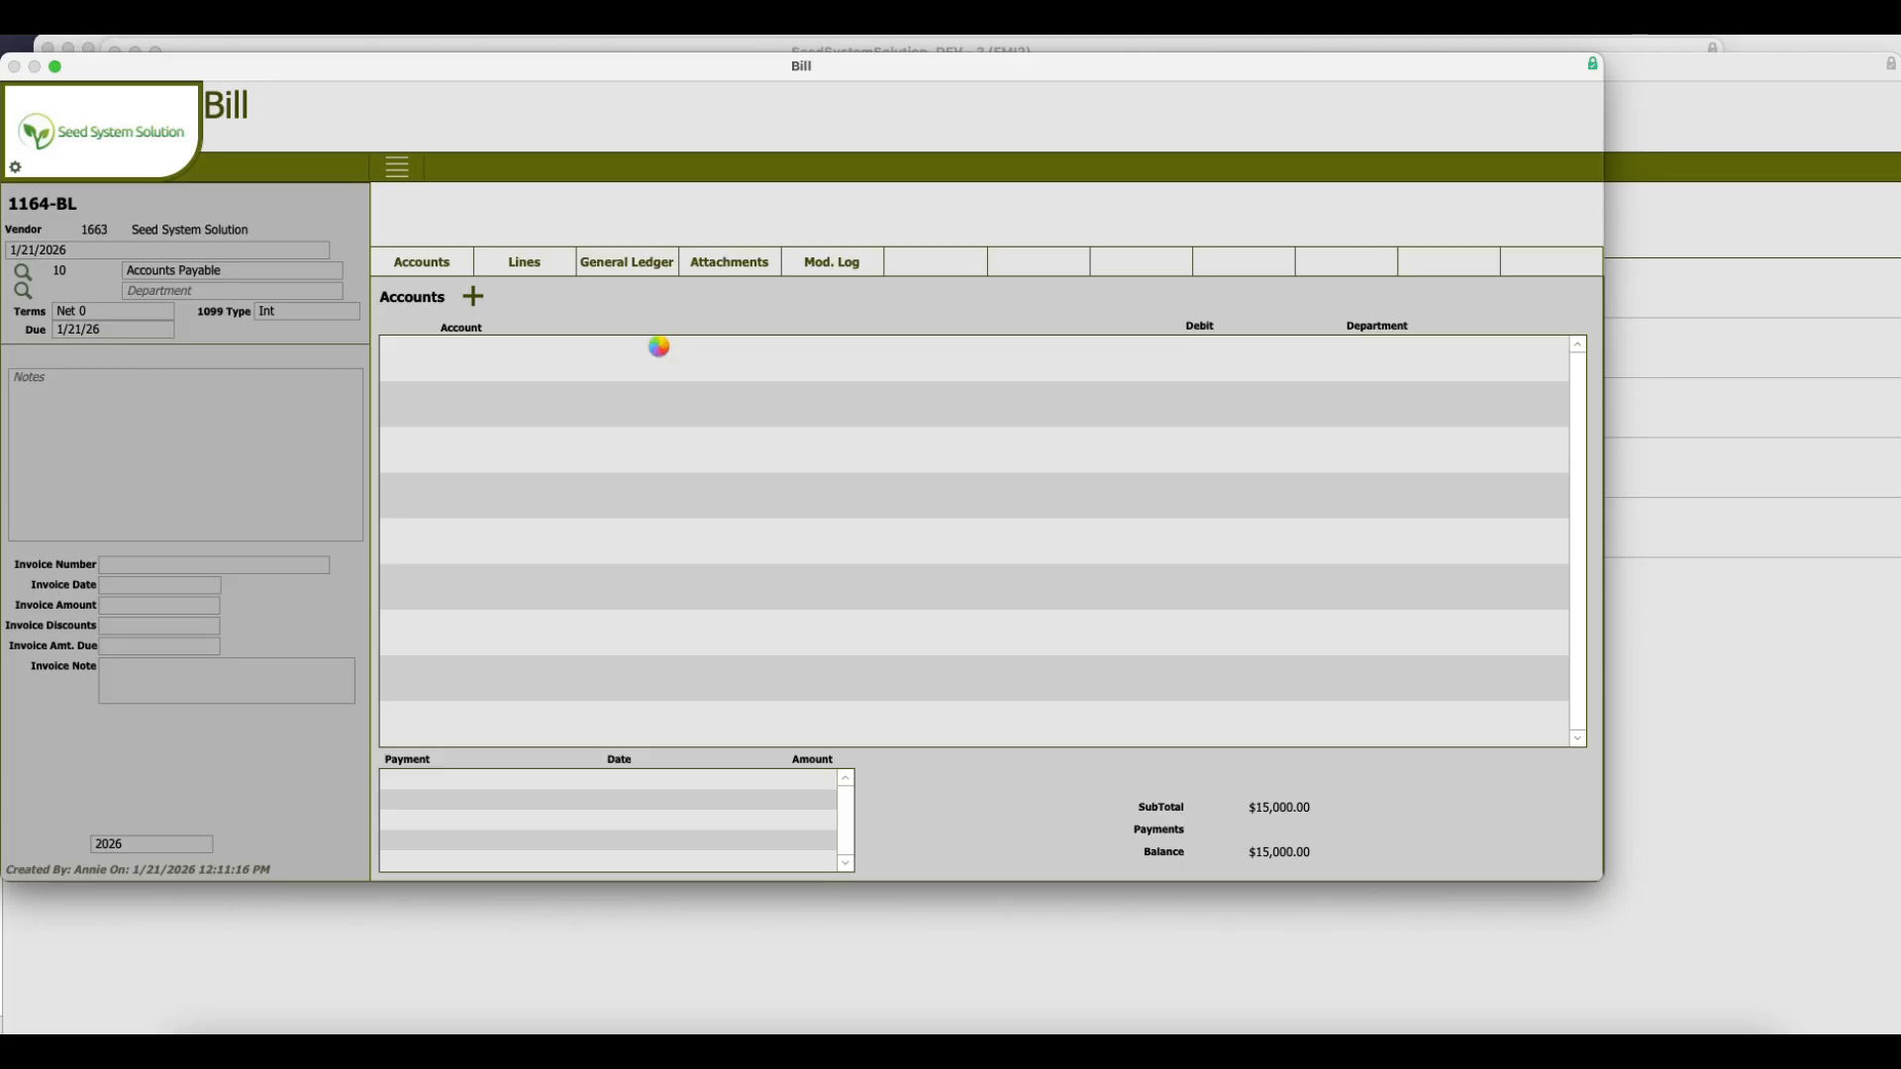
click(532, 263)
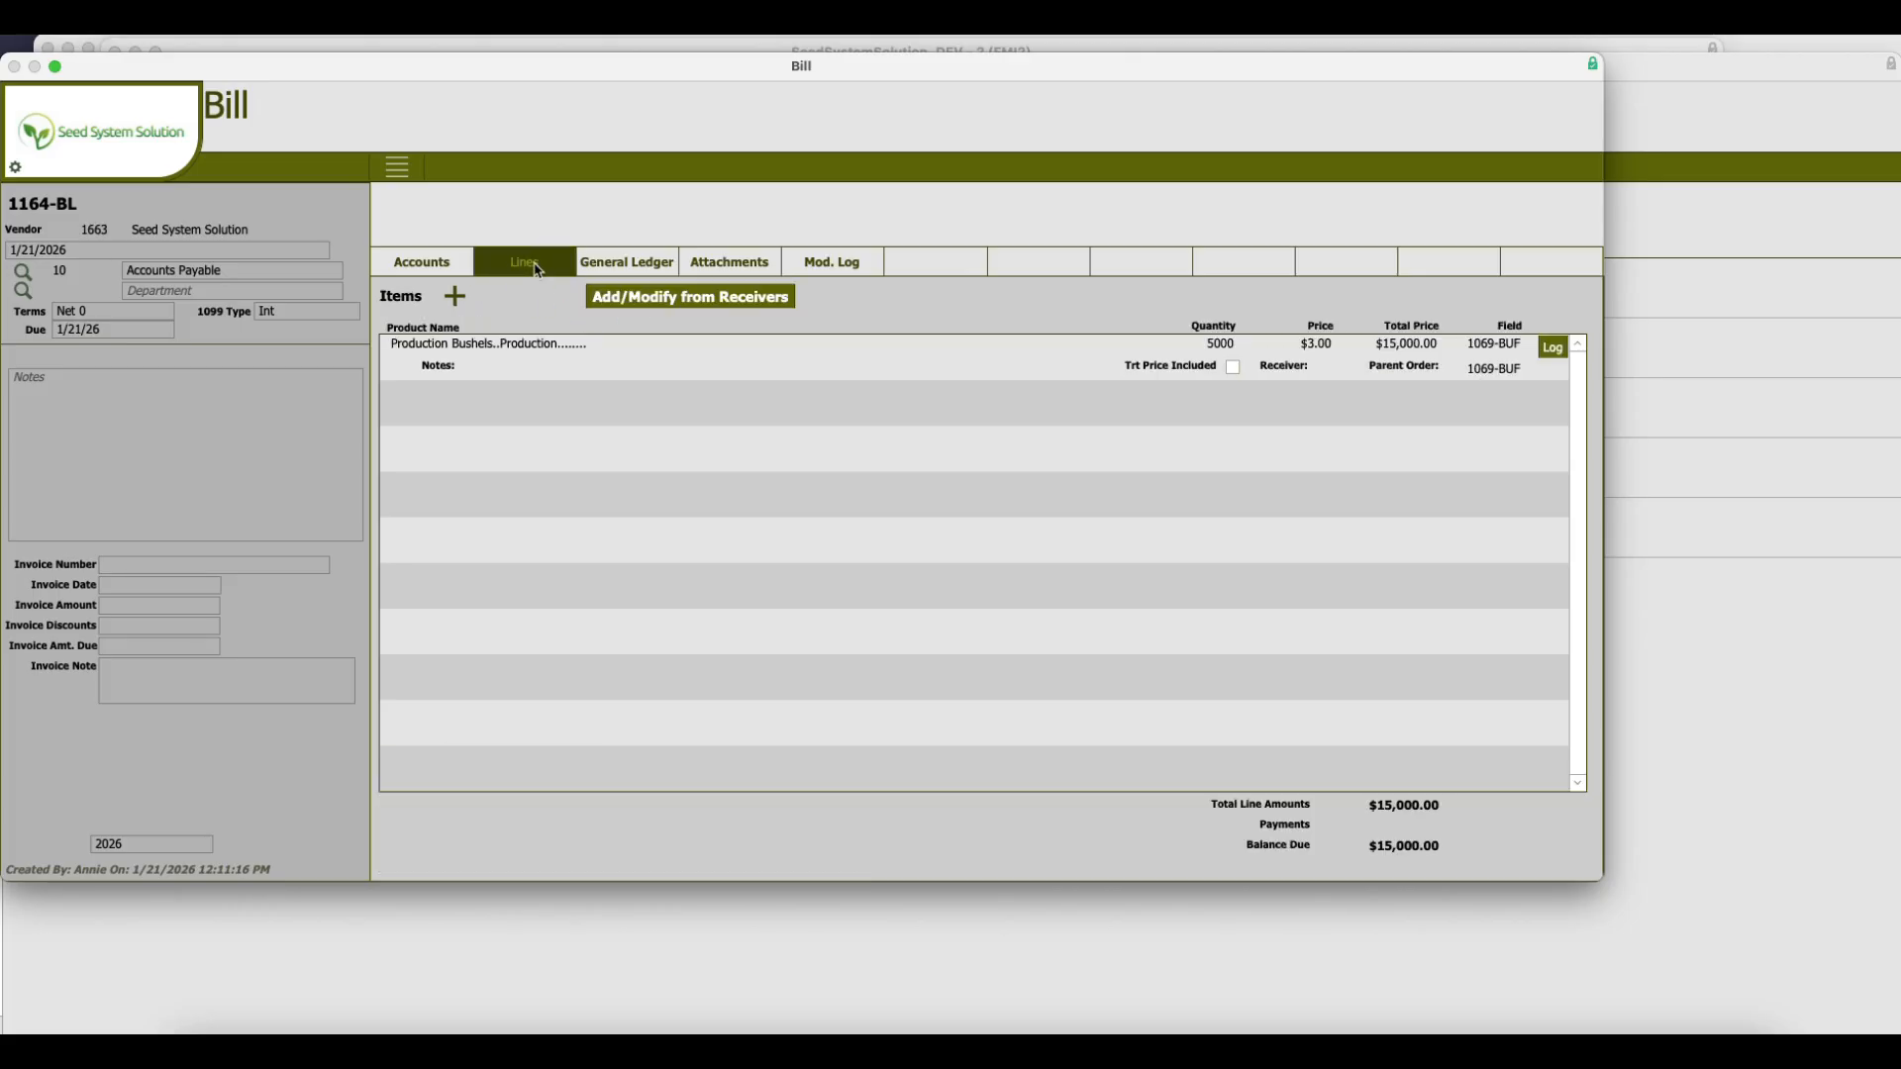
Edit the bill's Production Bushels line and set its quantity to 2200.
click(503, 360)
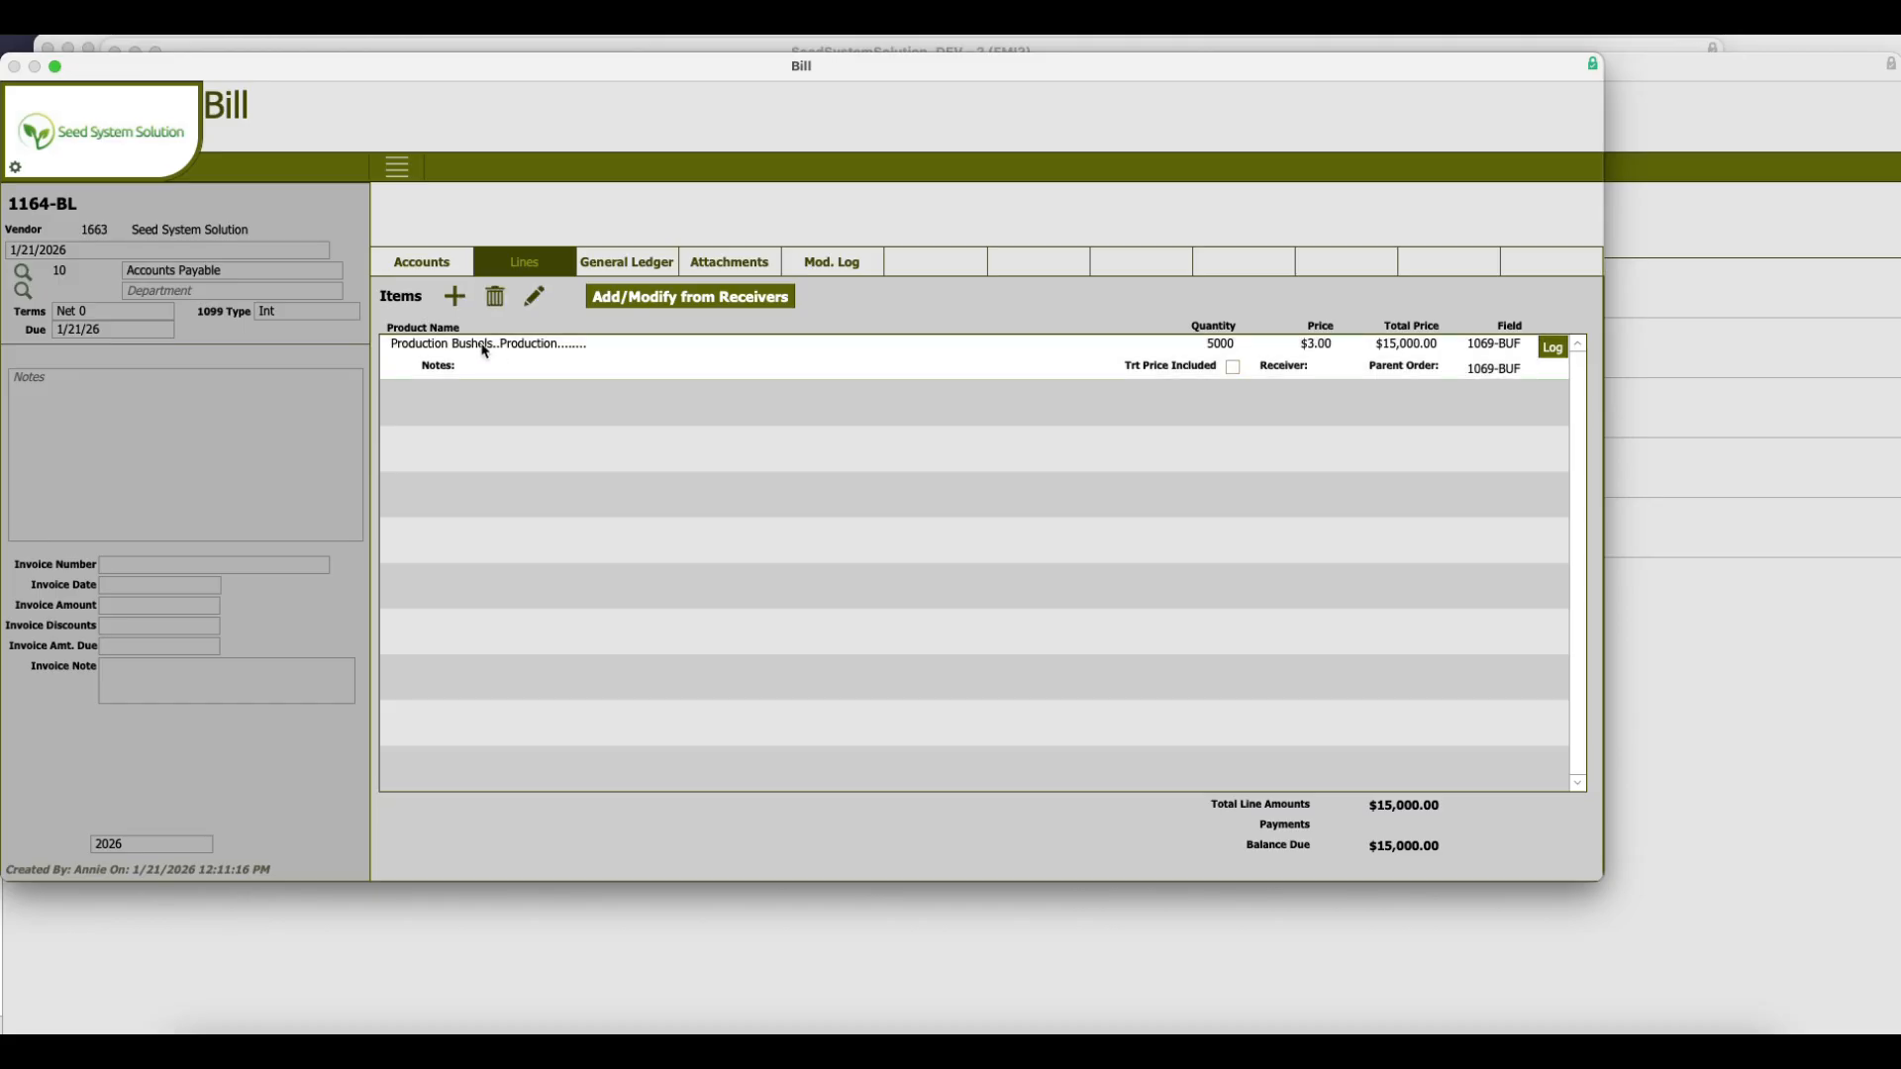
click(536, 300)
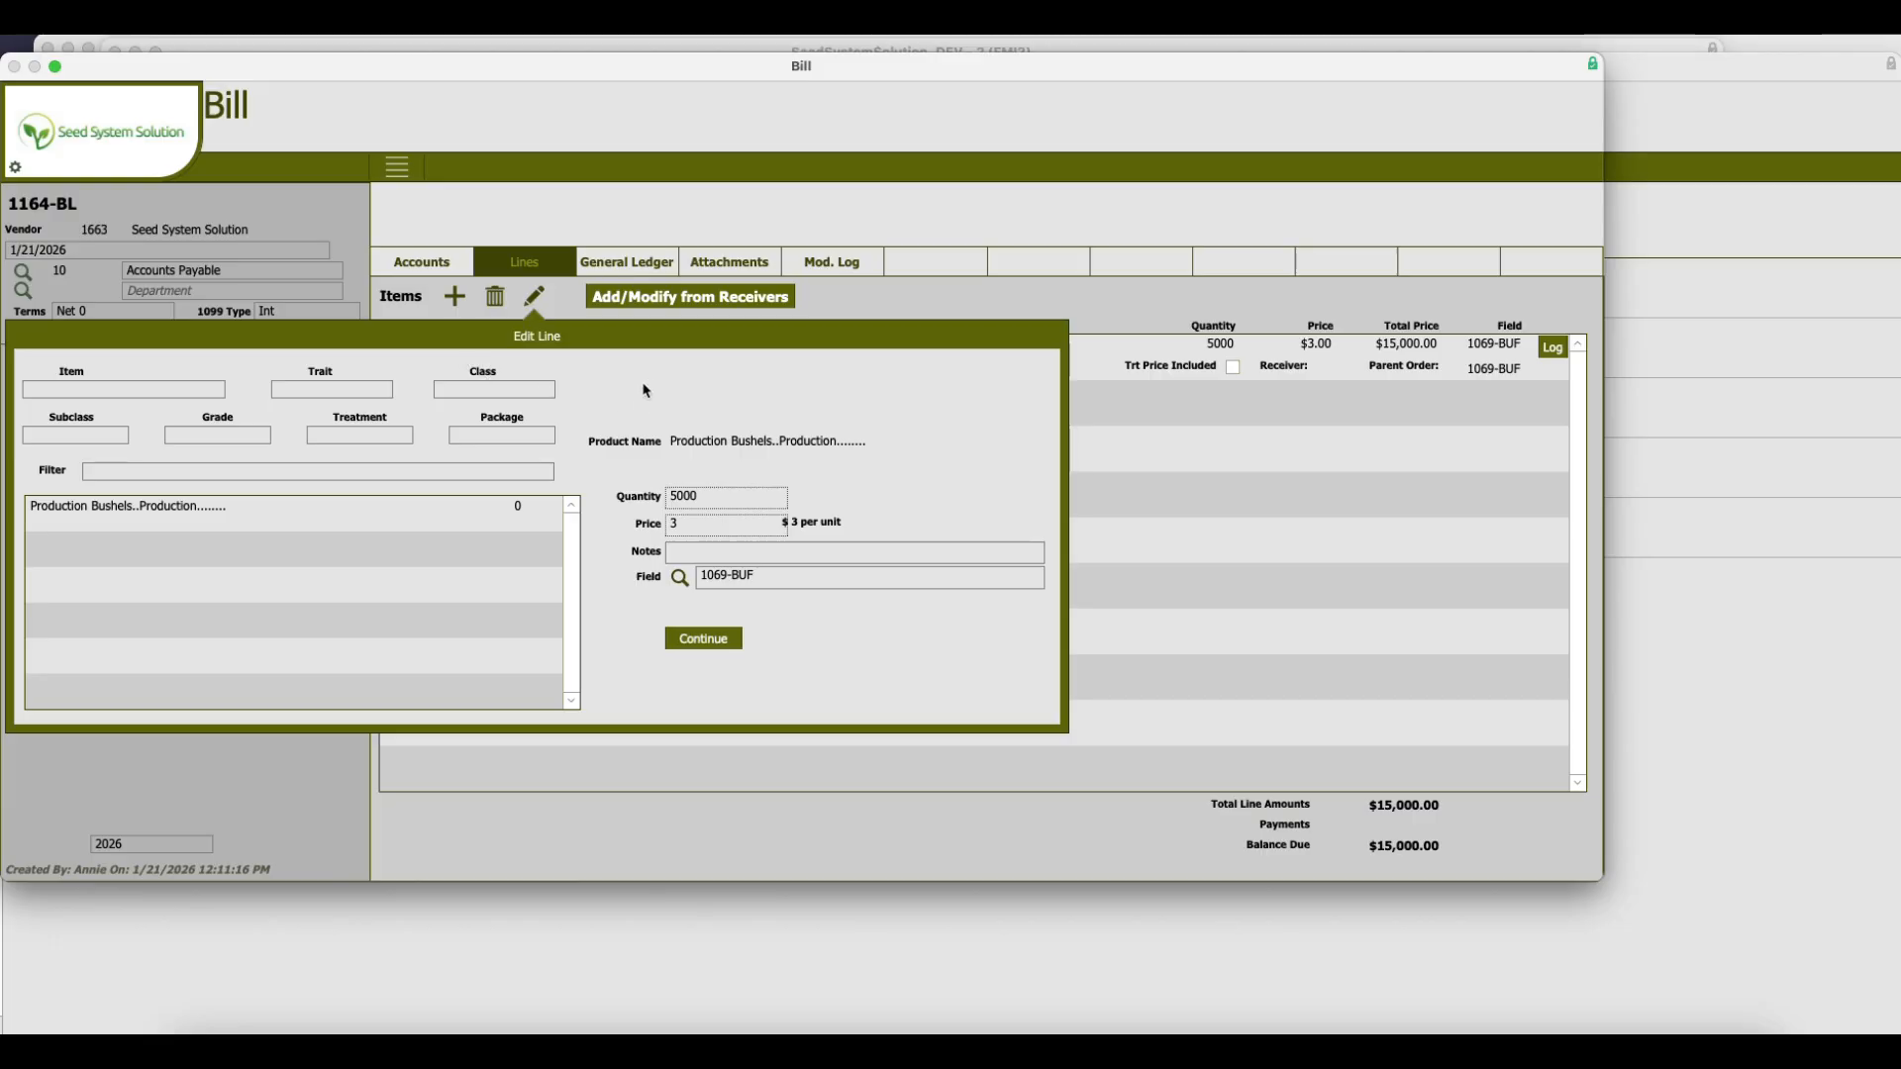
click(720, 501)
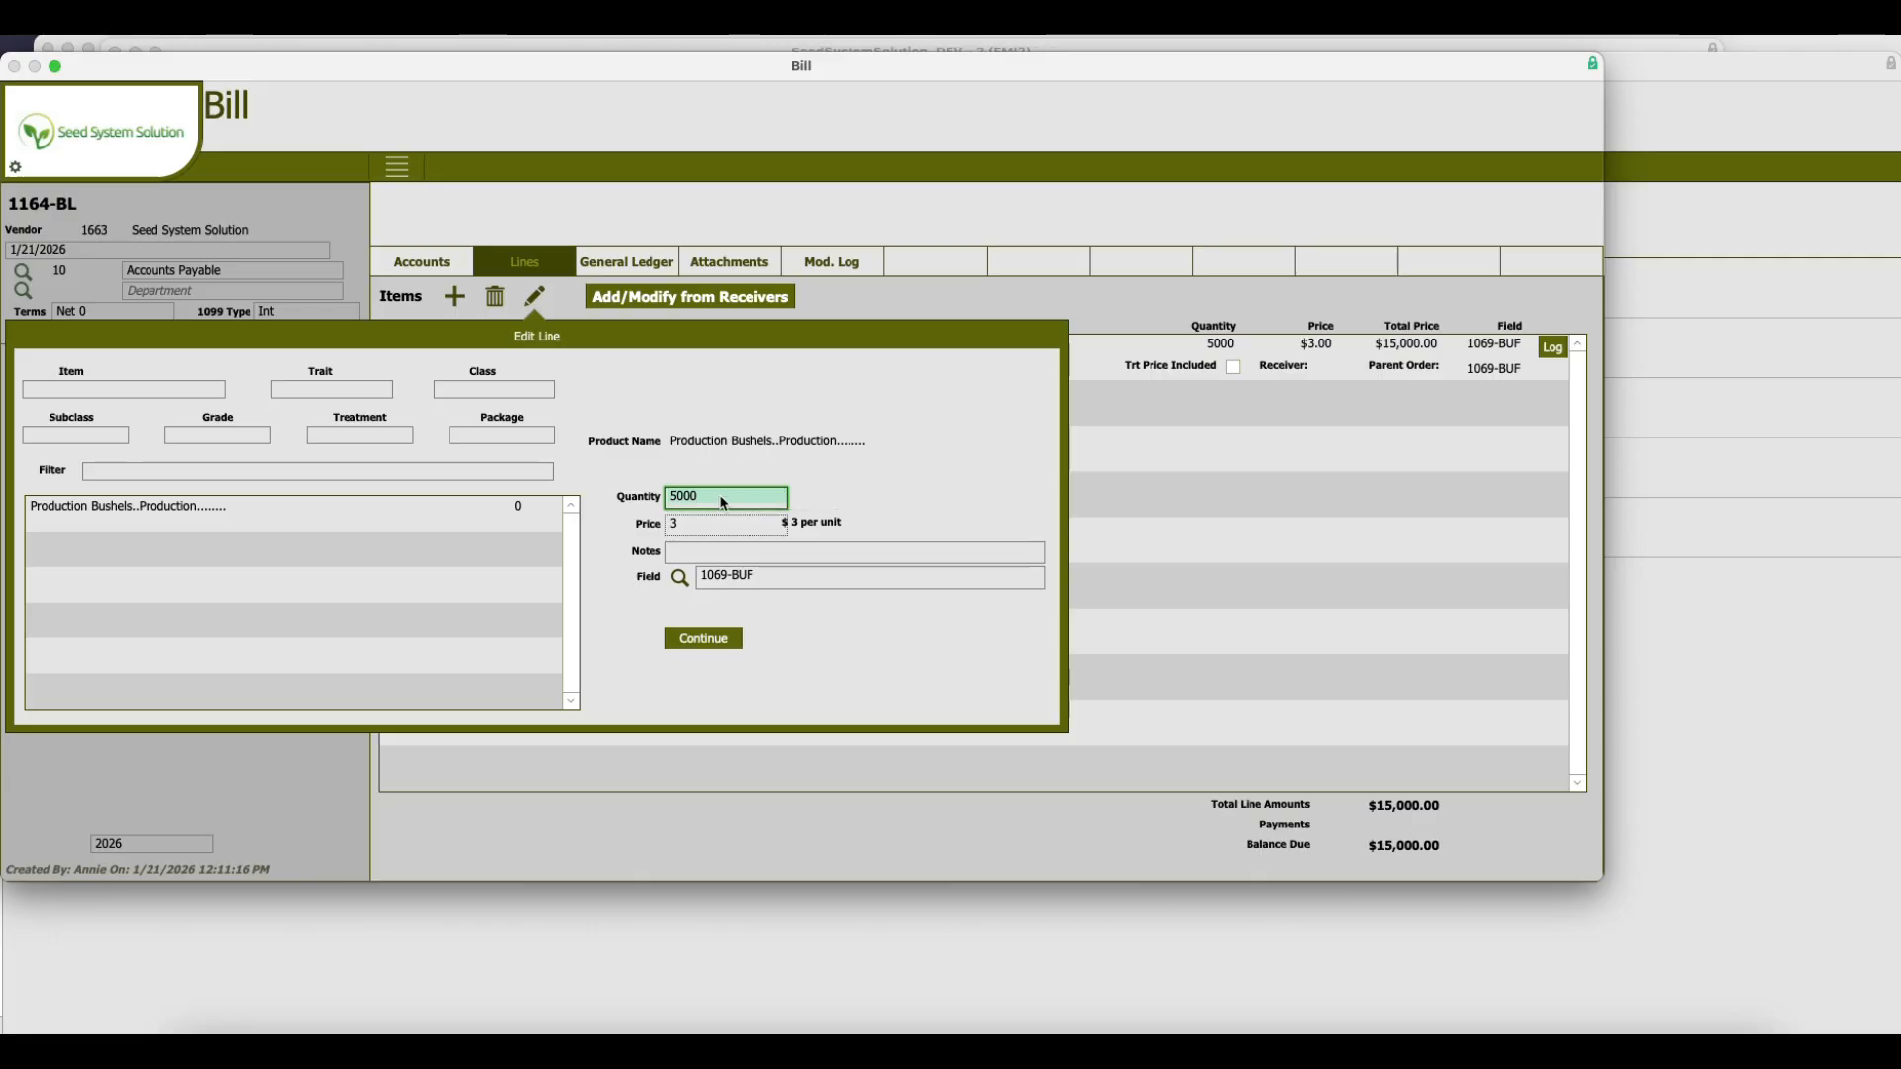
key(BackSpace)
key(BackSpace)
key(BackSpace)
key(BackSpace)
text(2200)
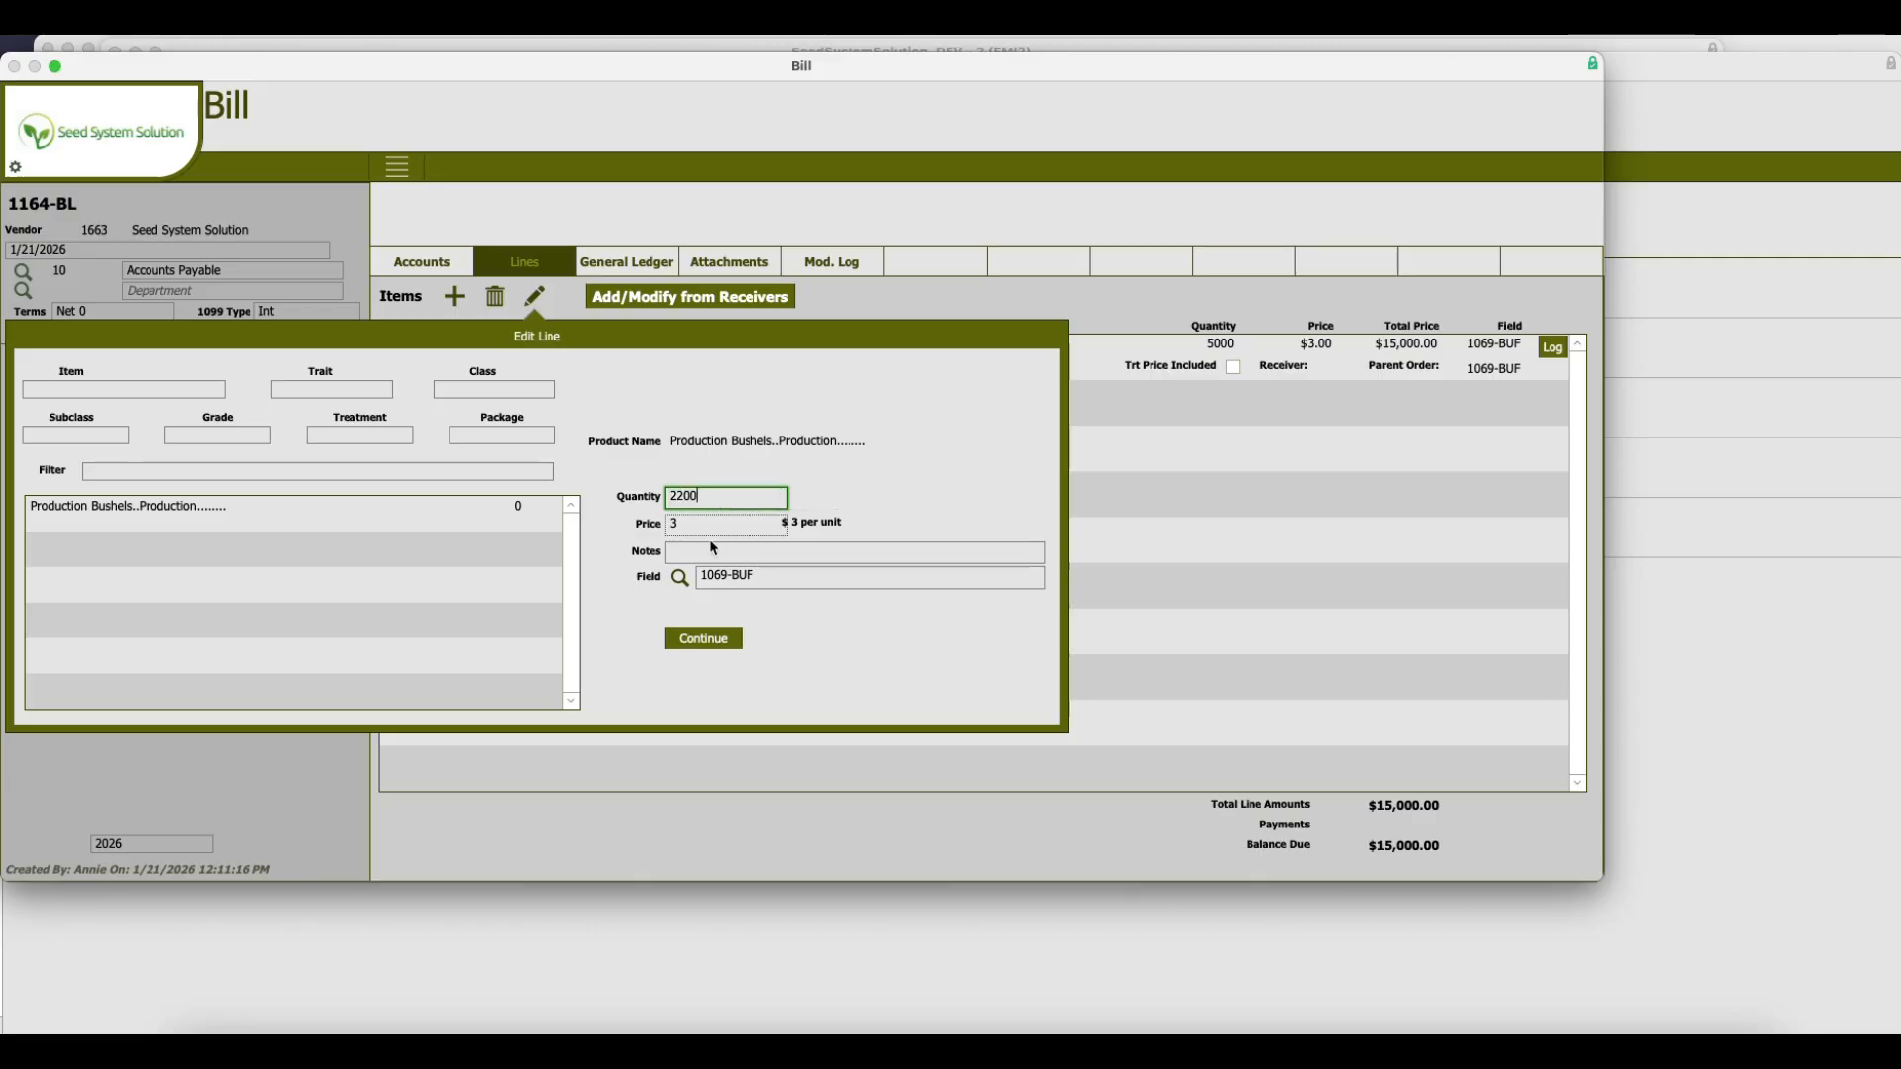
click(689, 534)
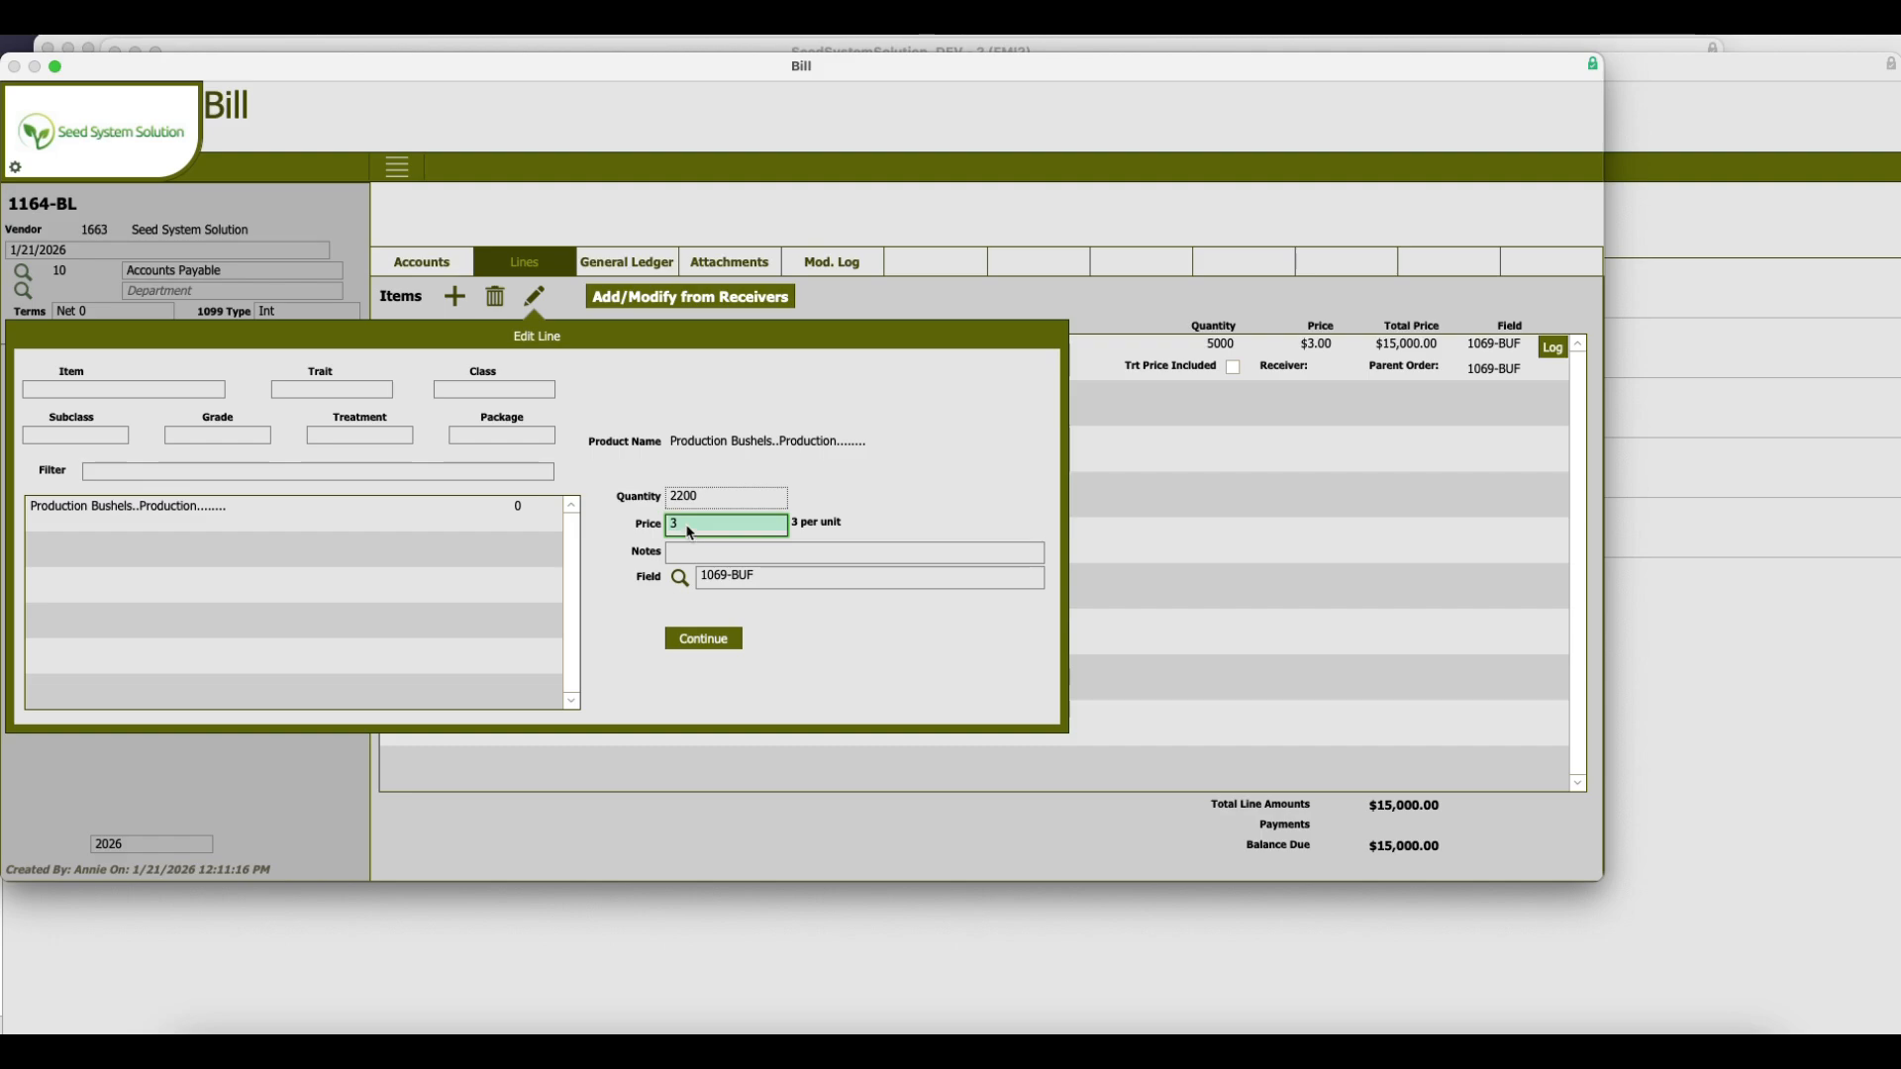
Assign the North Old State field (1073-BUF) to the bill line and save the line.
click(685, 585)
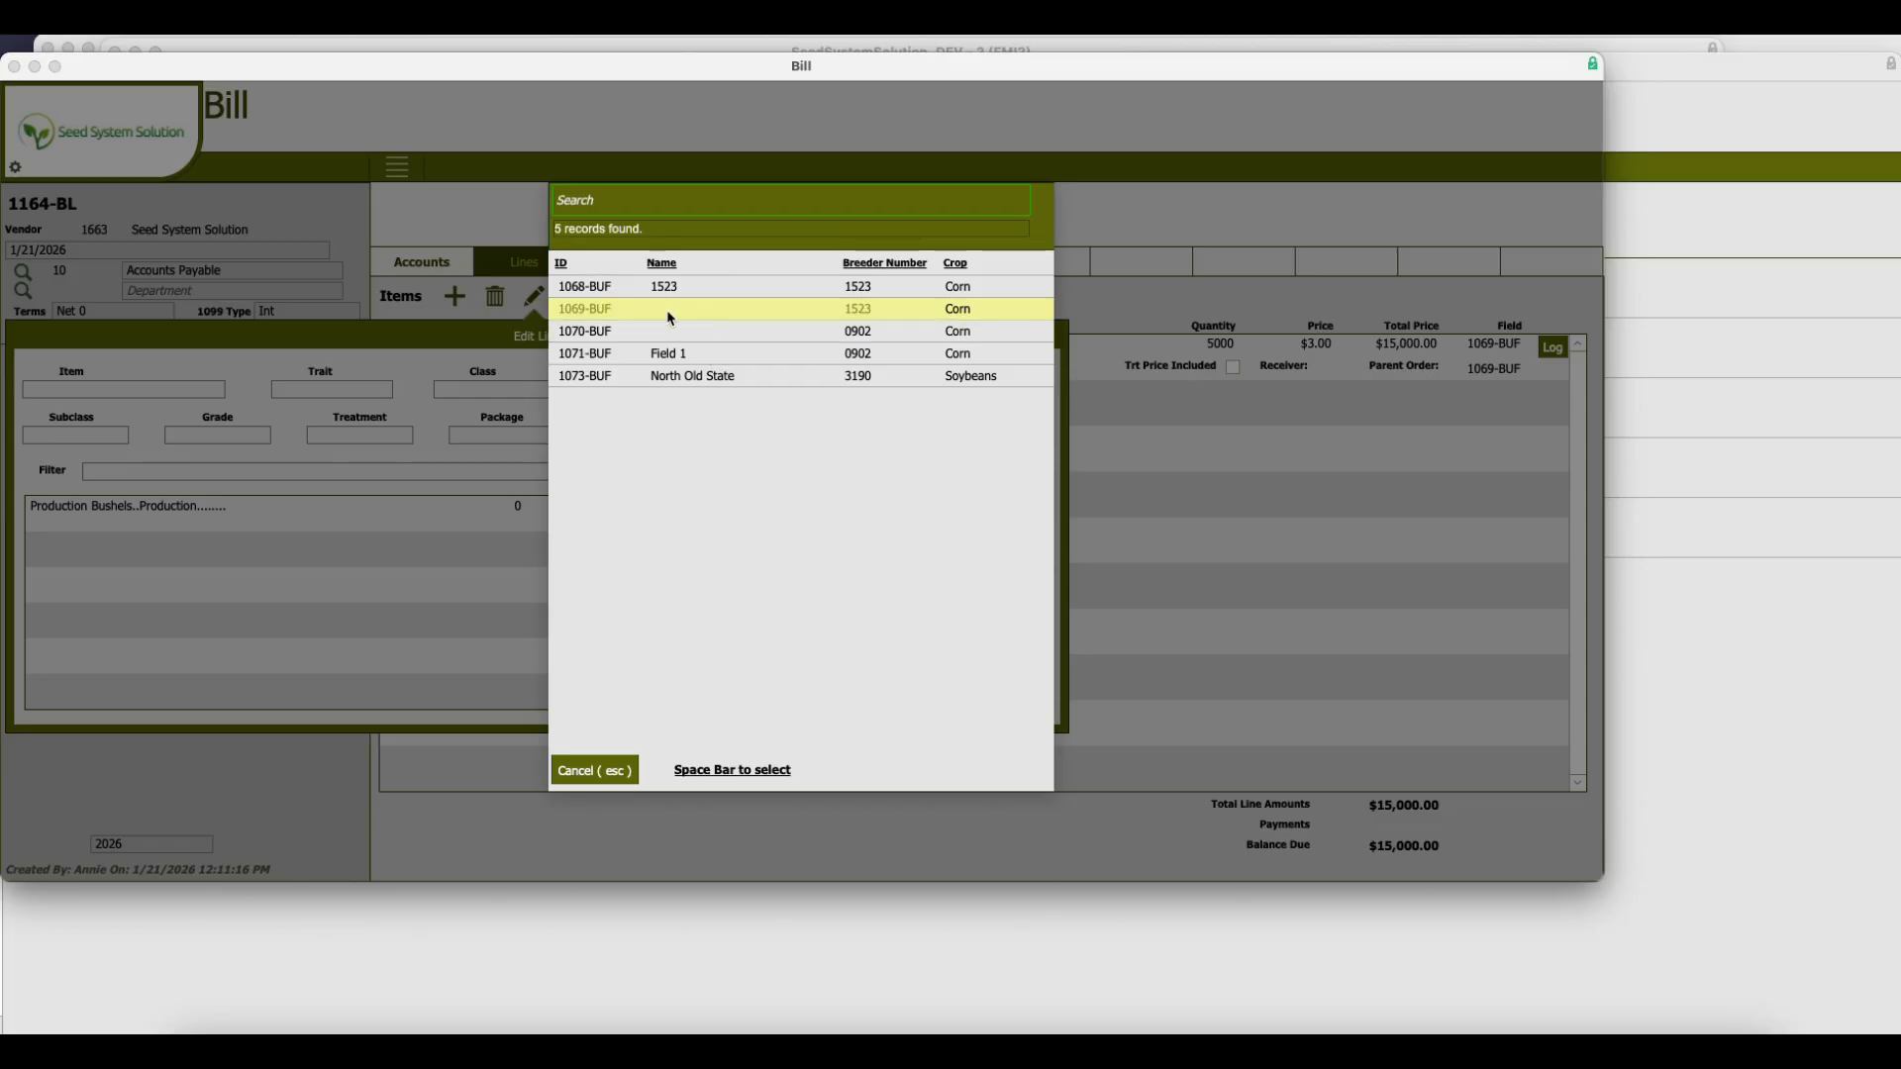
click(665, 386)
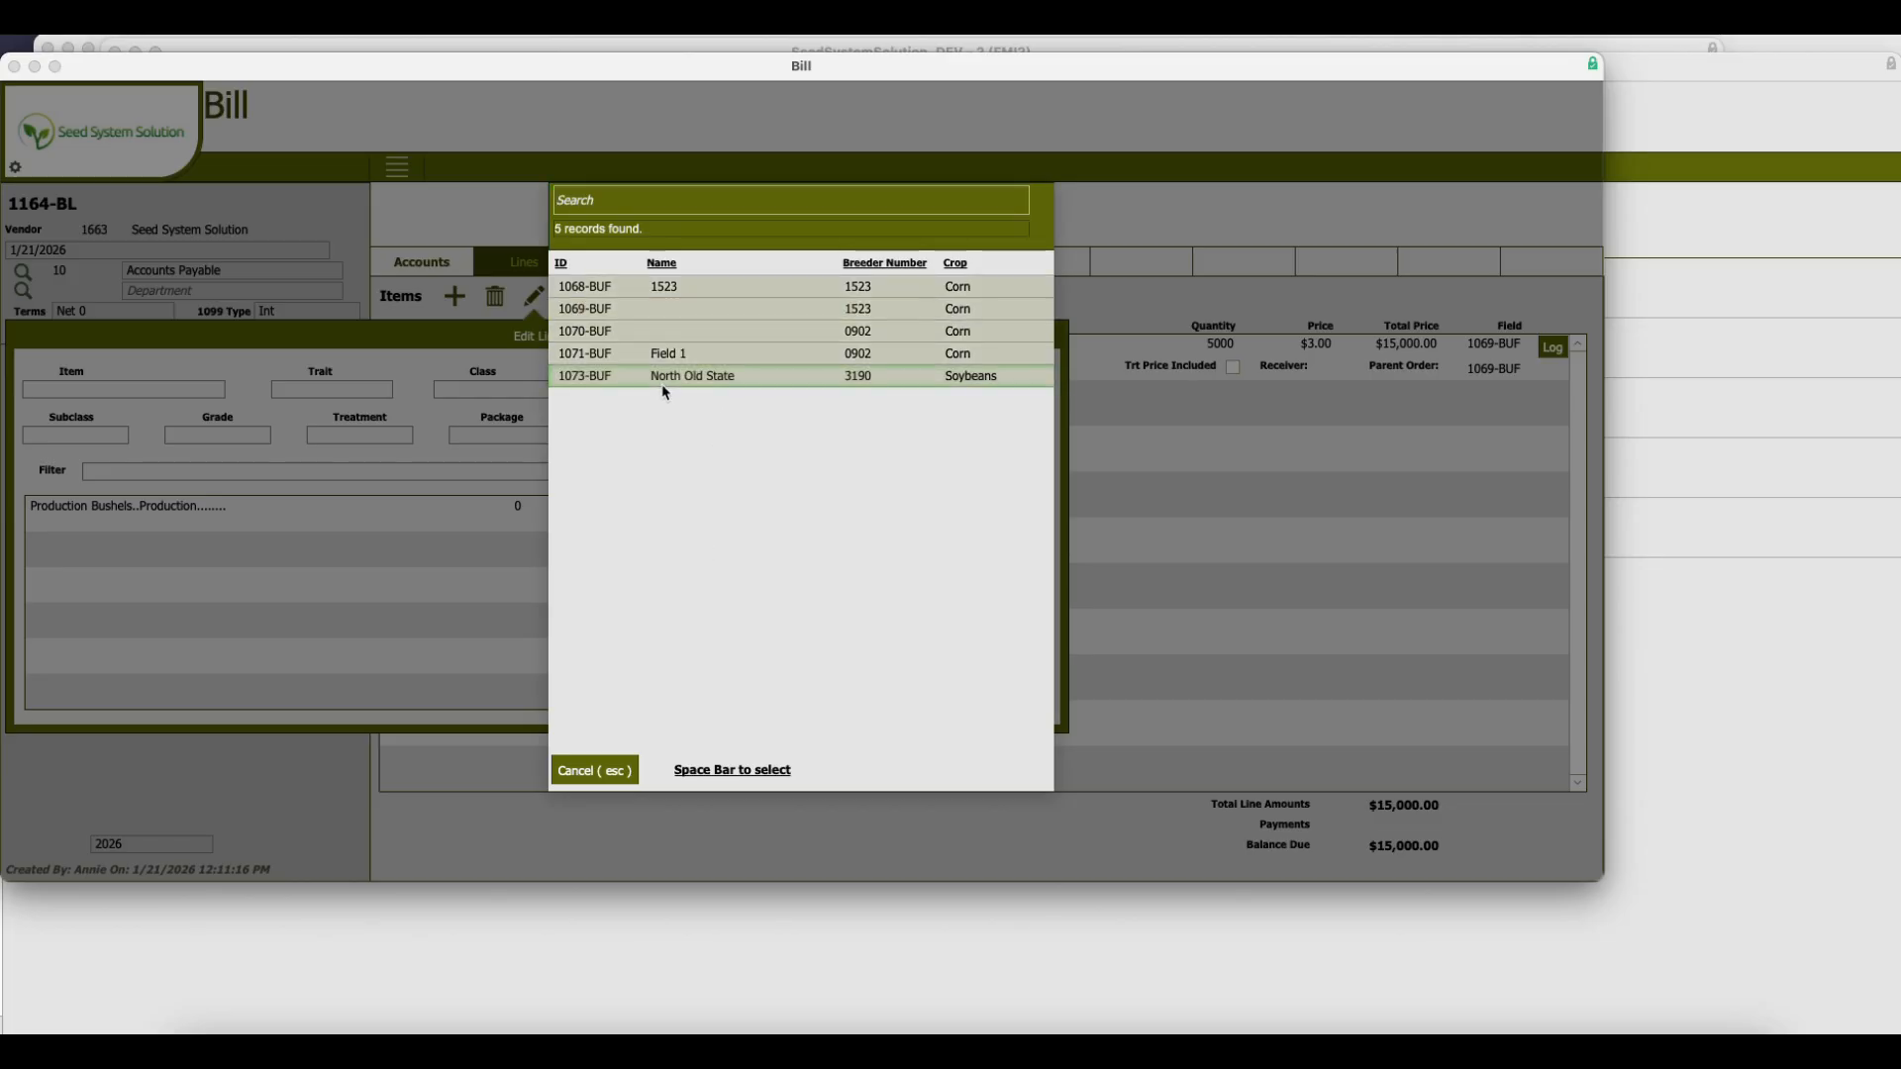
key(space)
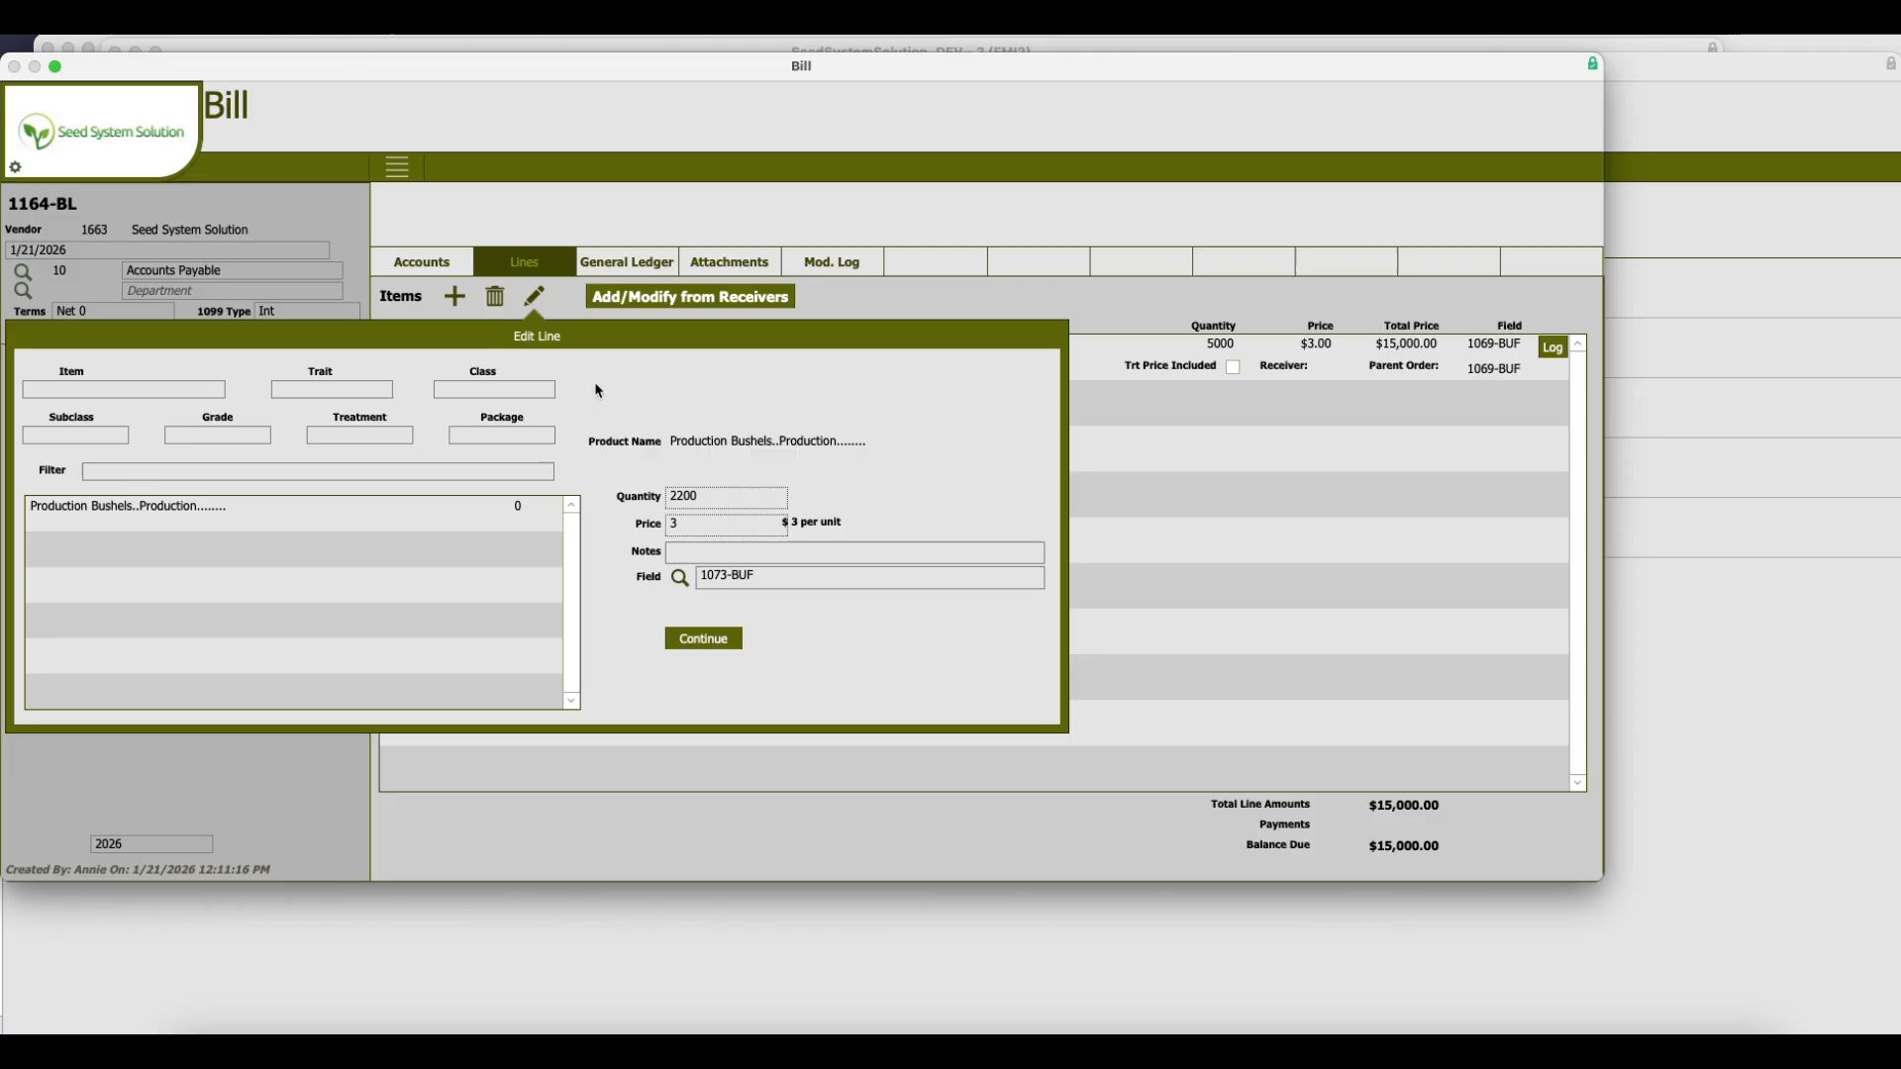
click(681, 580)
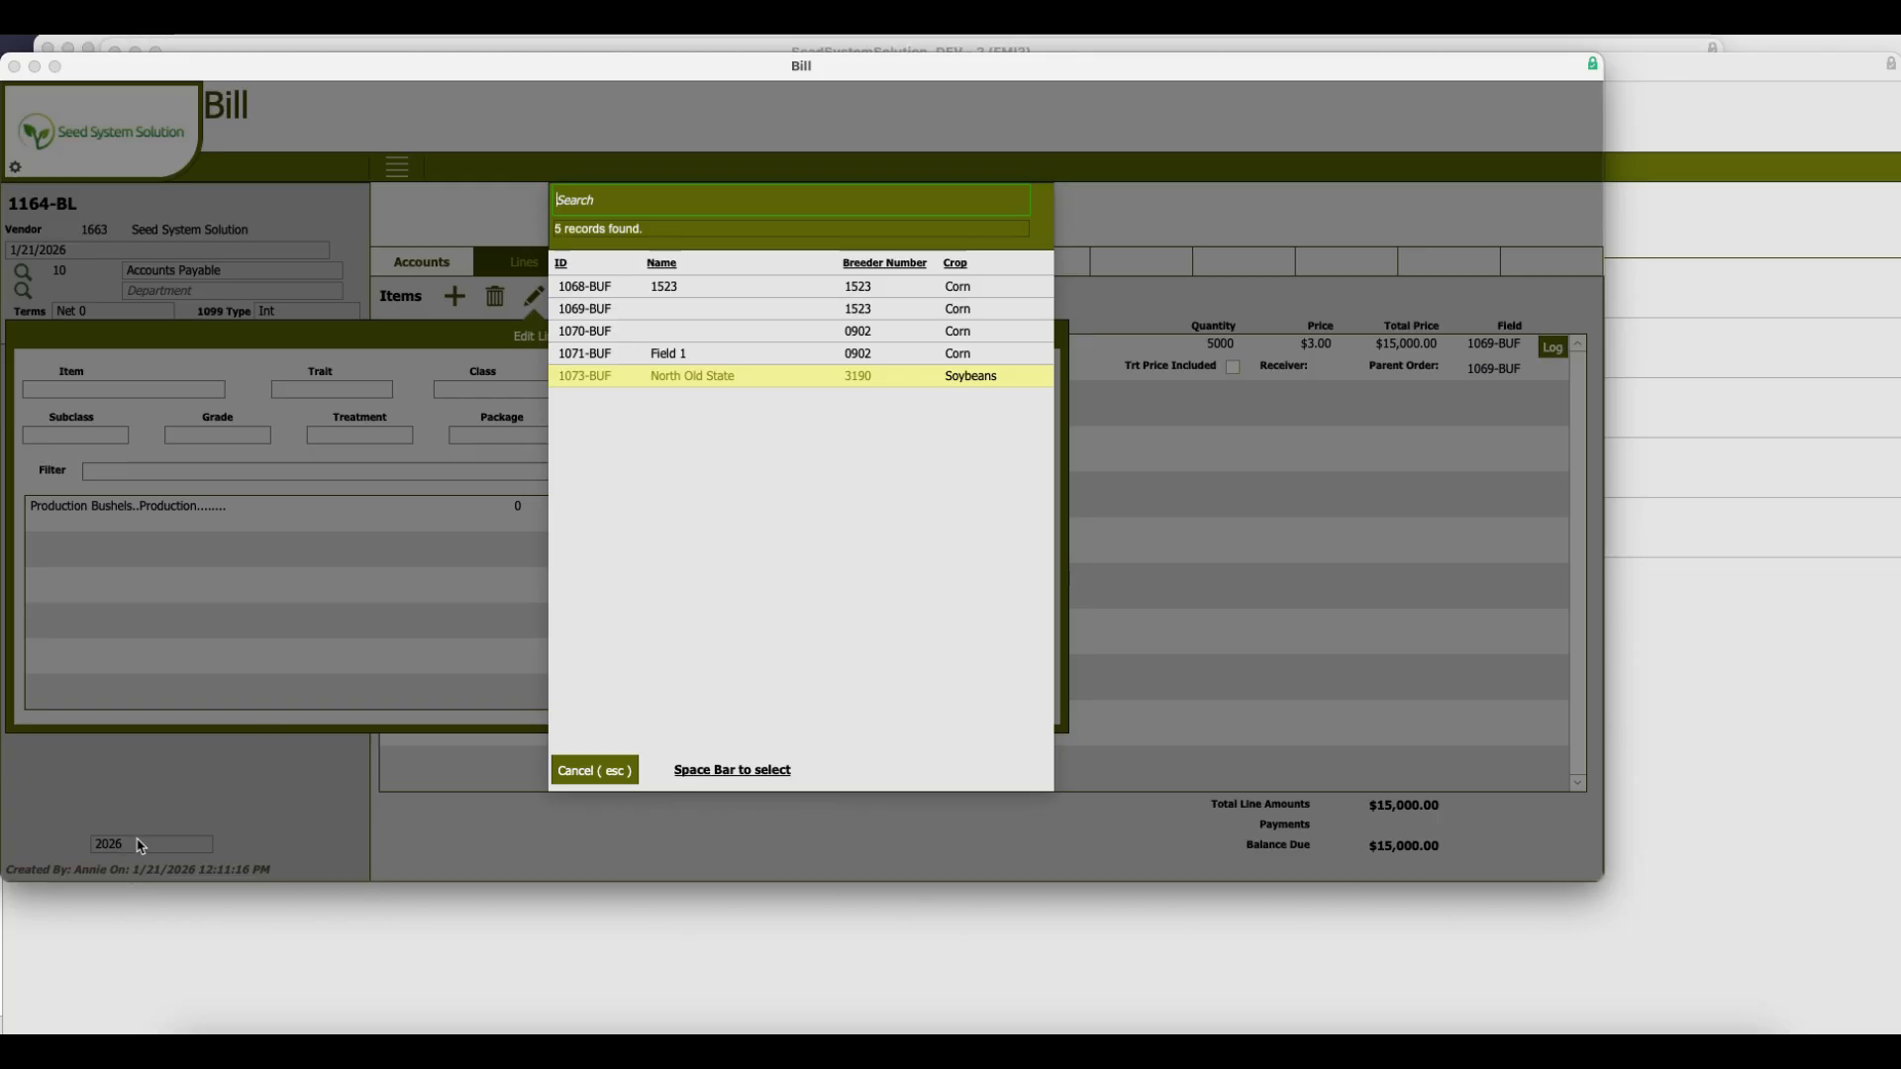
click(599, 770)
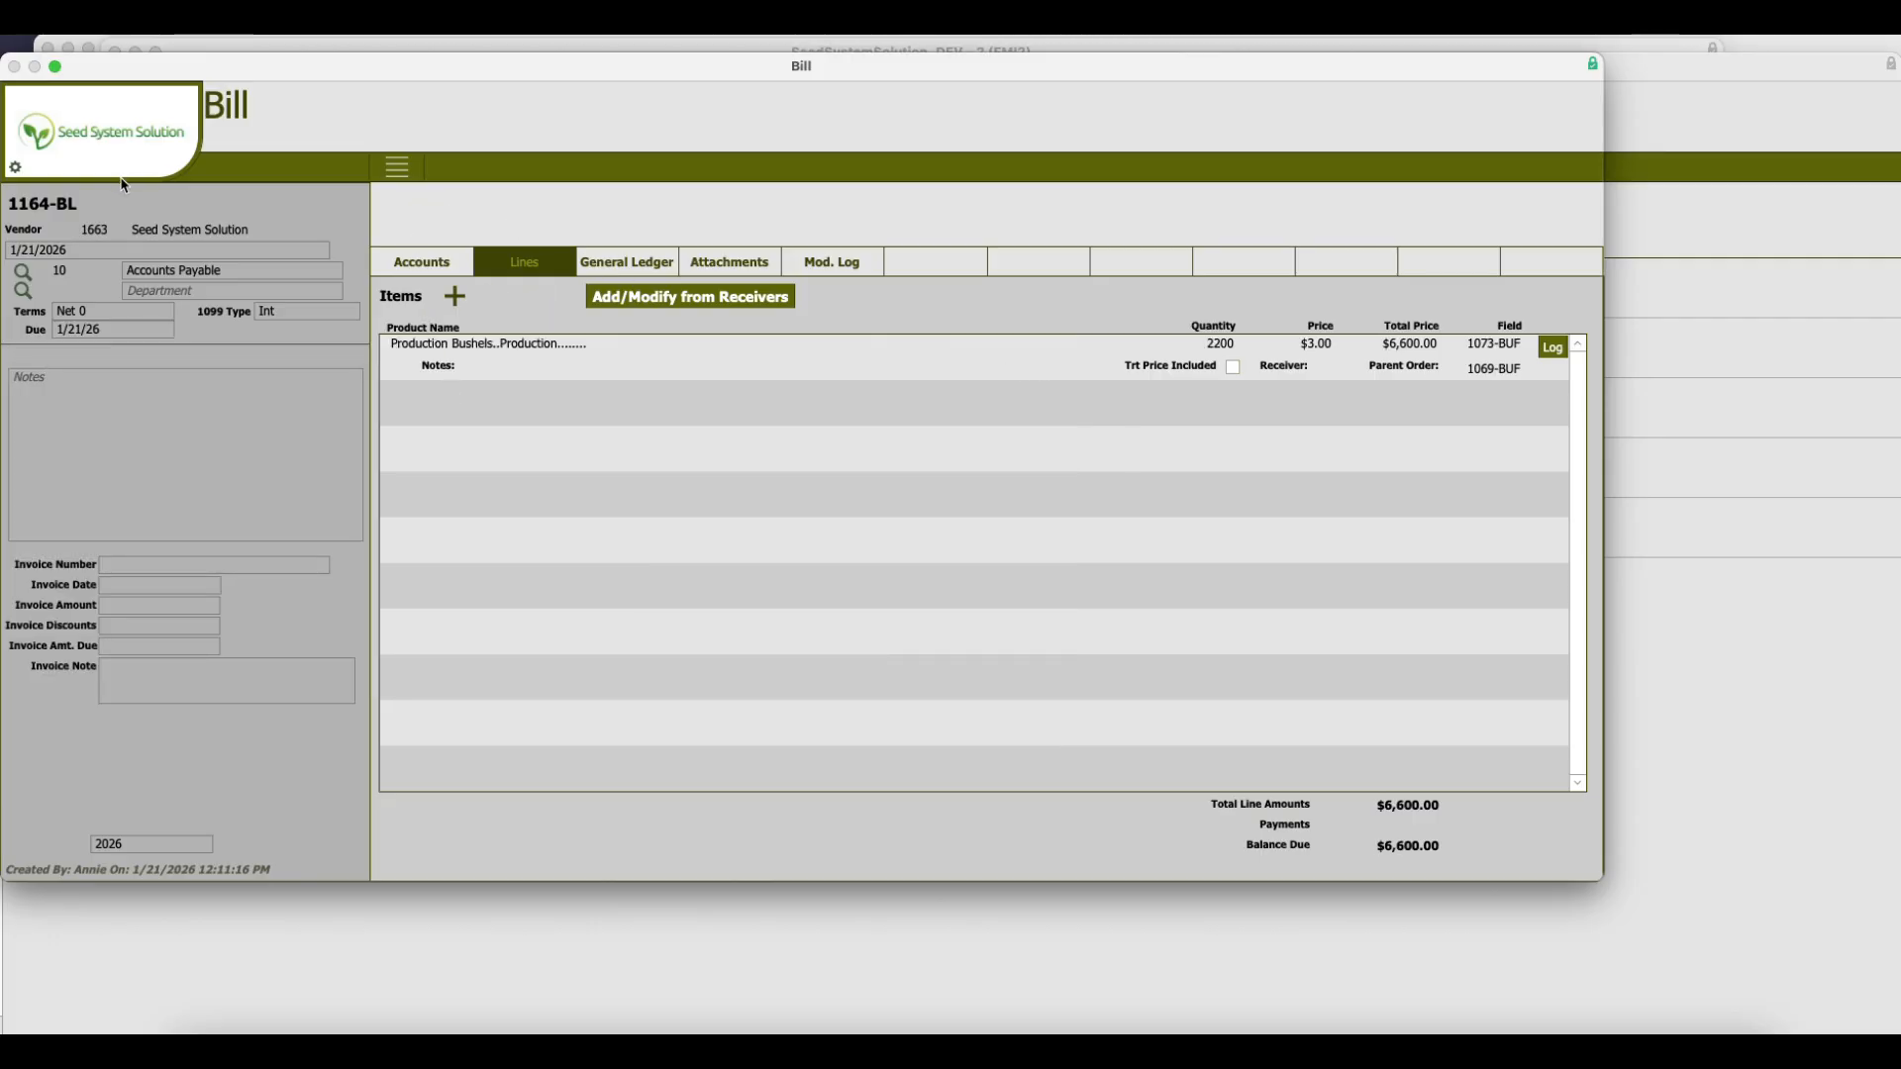
Start writing a check to the vendor from the bill.
click(398, 170)
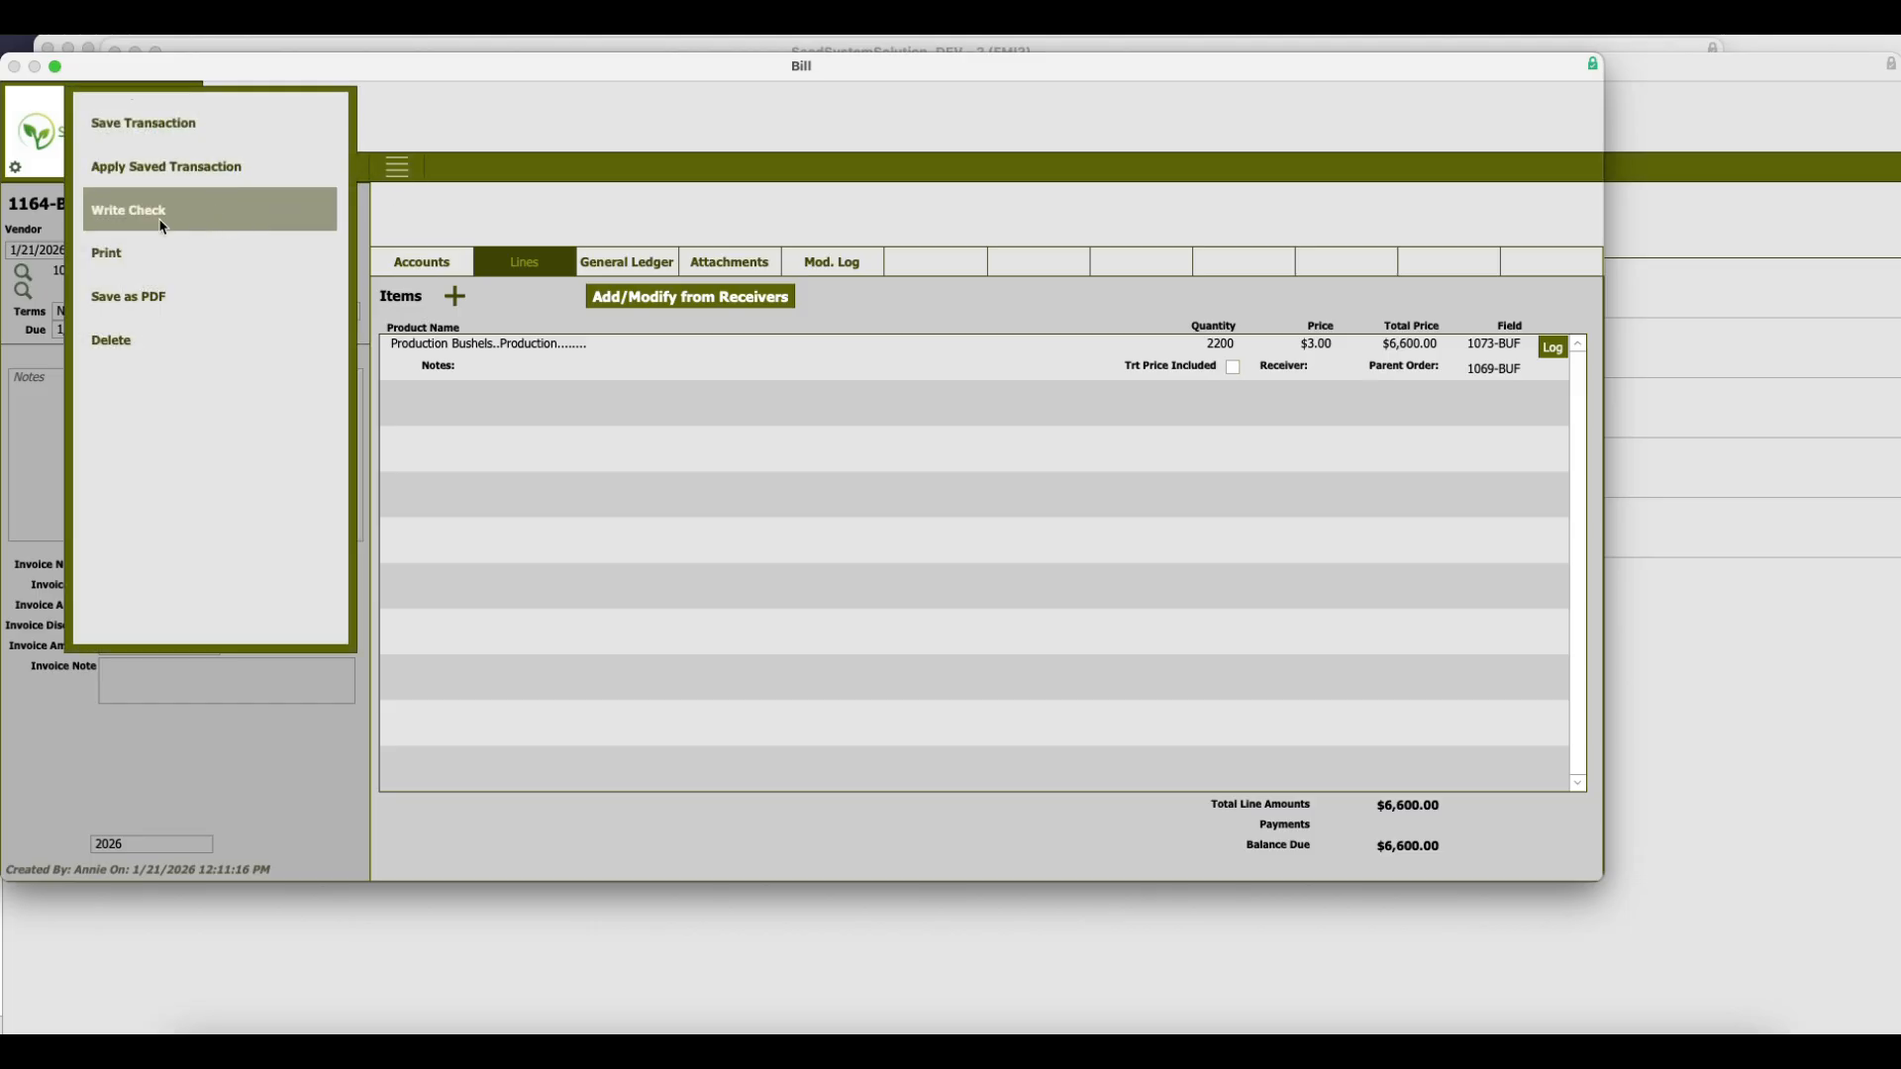
drag(488, 60, 551, 396)
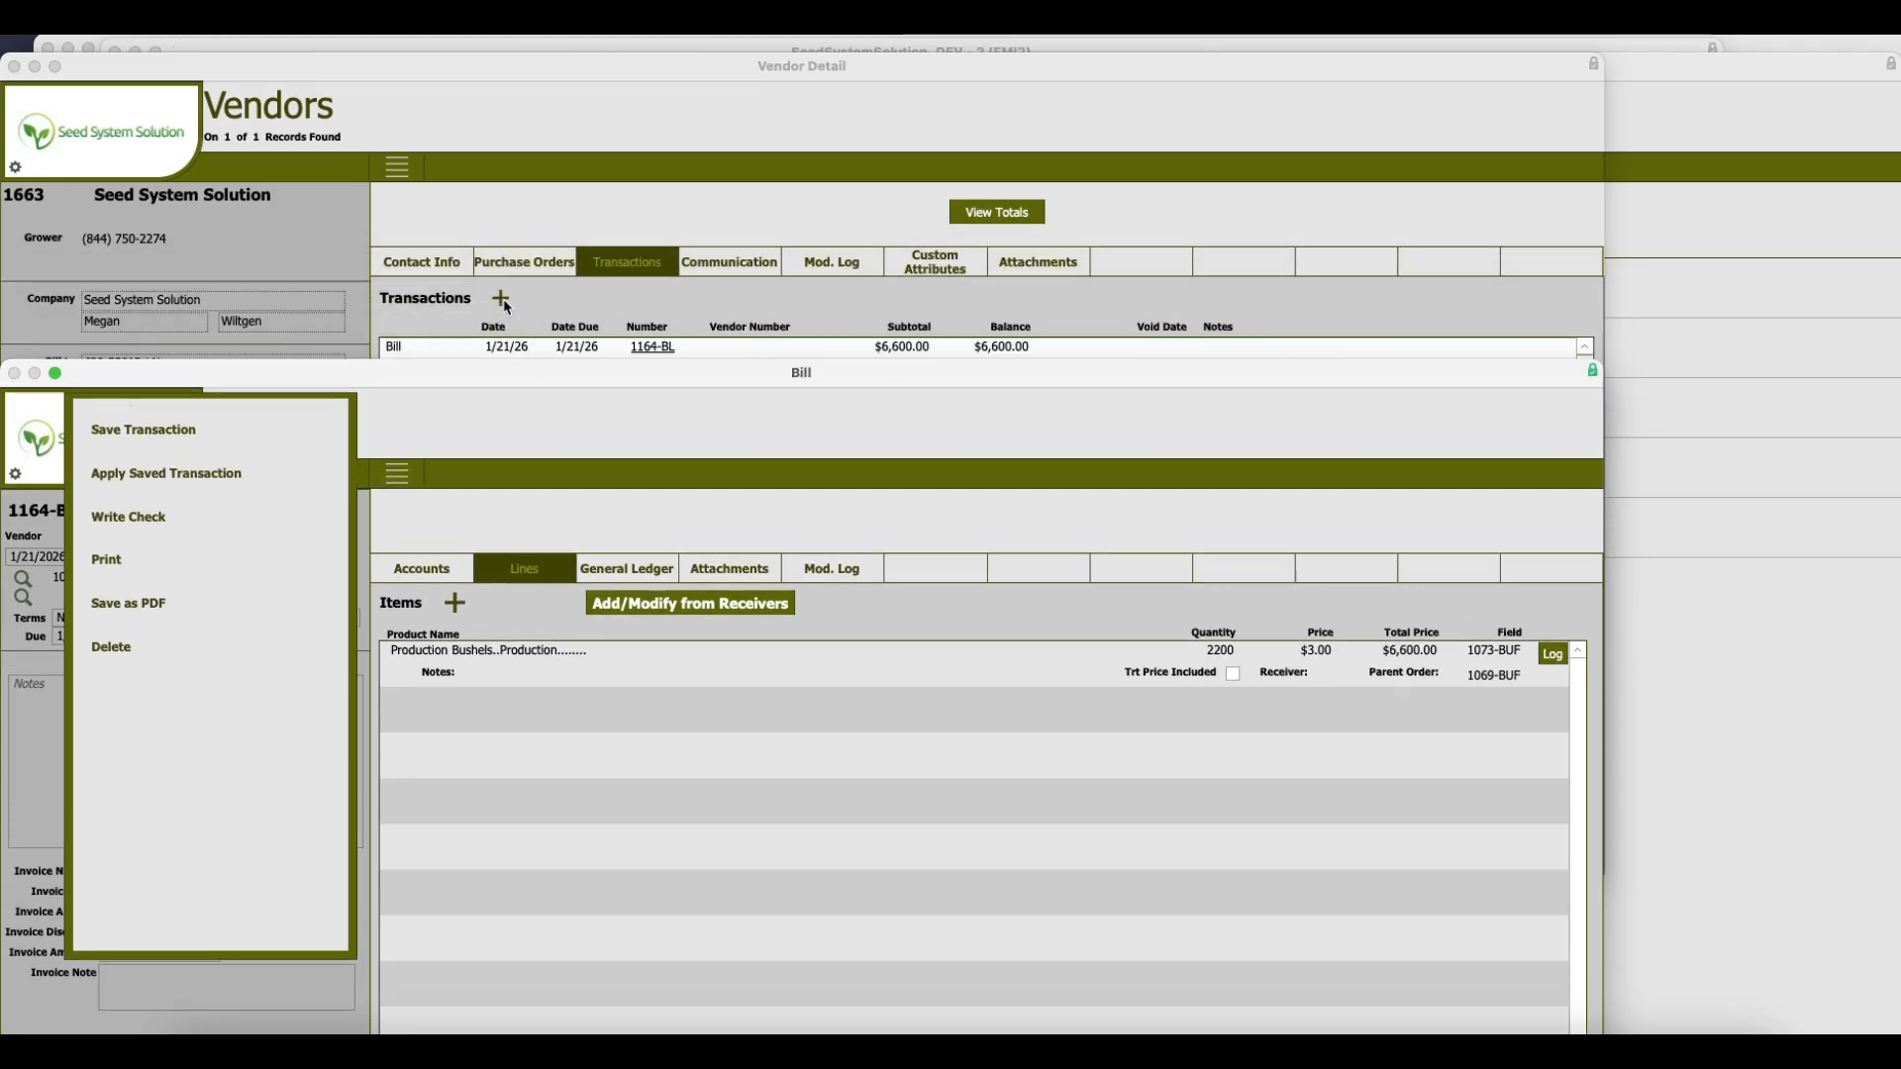
click(231, 514)
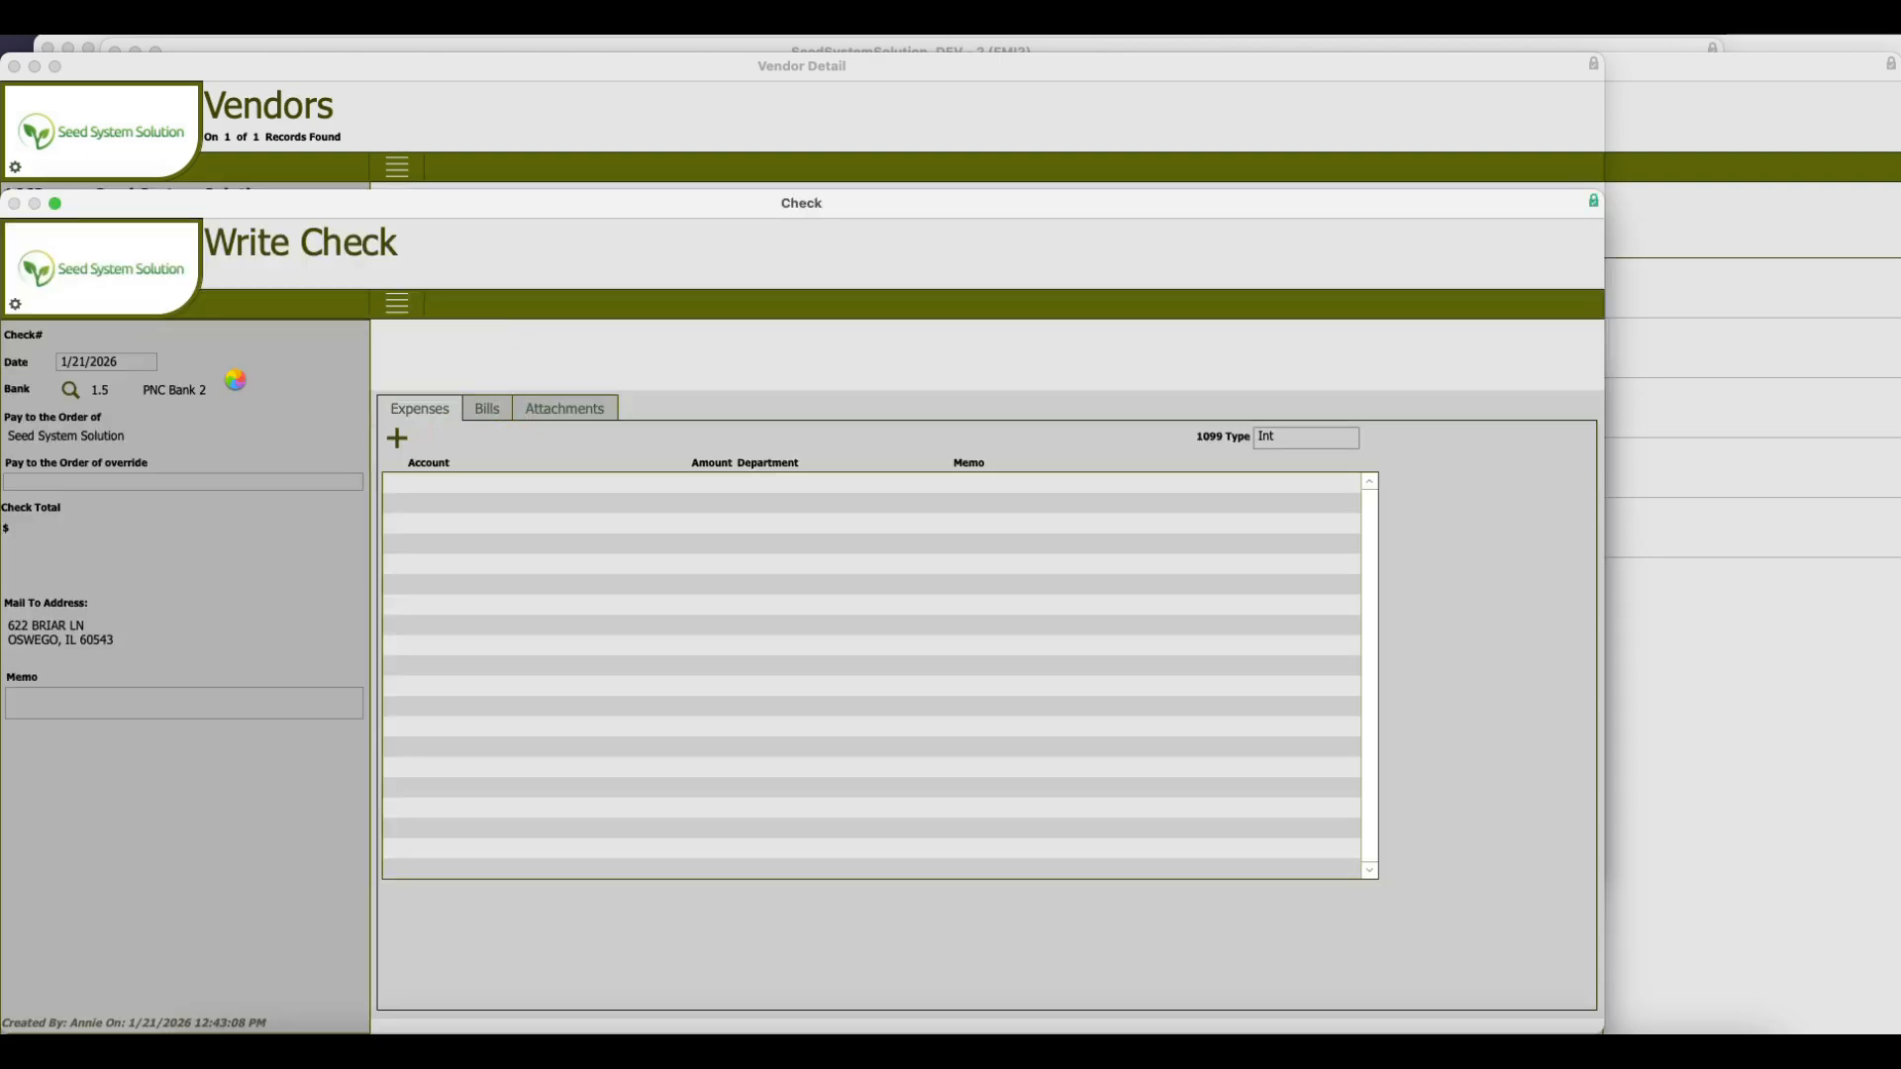
Apply the check to bill 1164-BL for the full amount of $6,600.
click(491, 416)
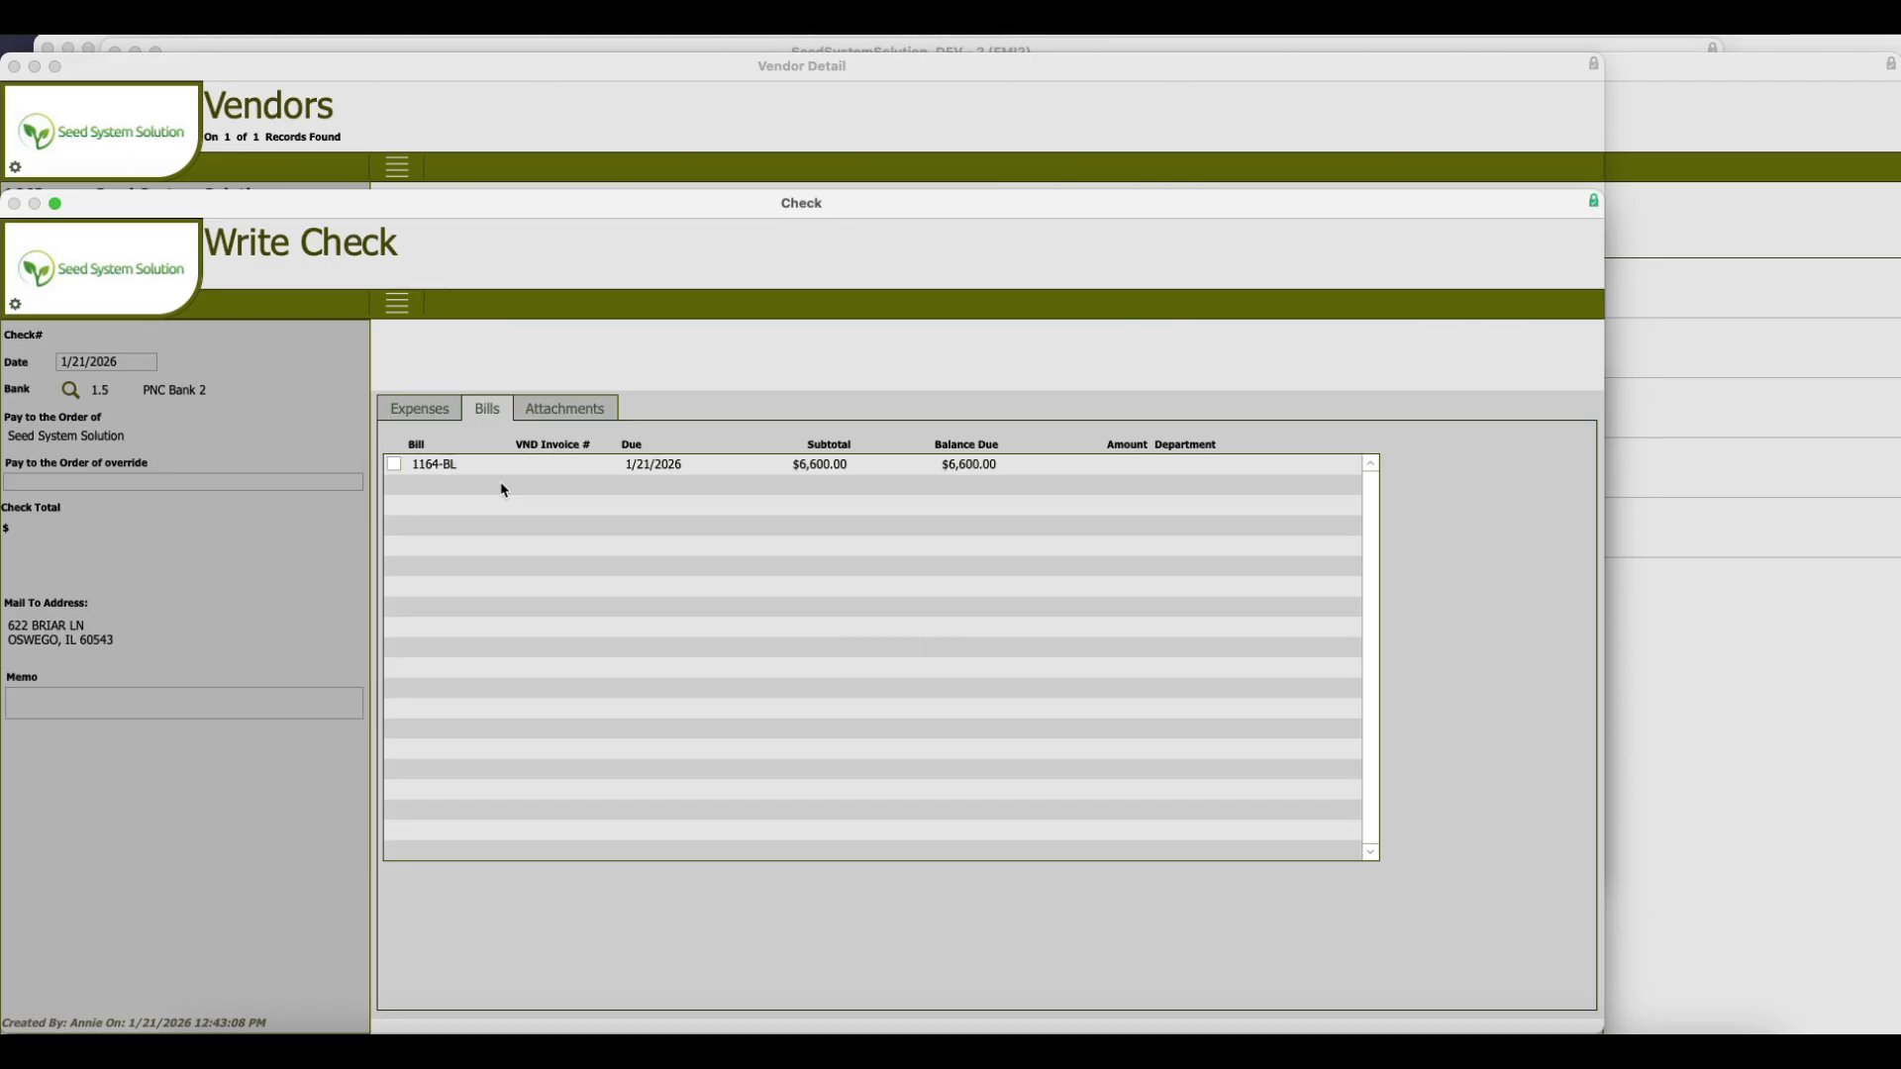
click(395, 464)
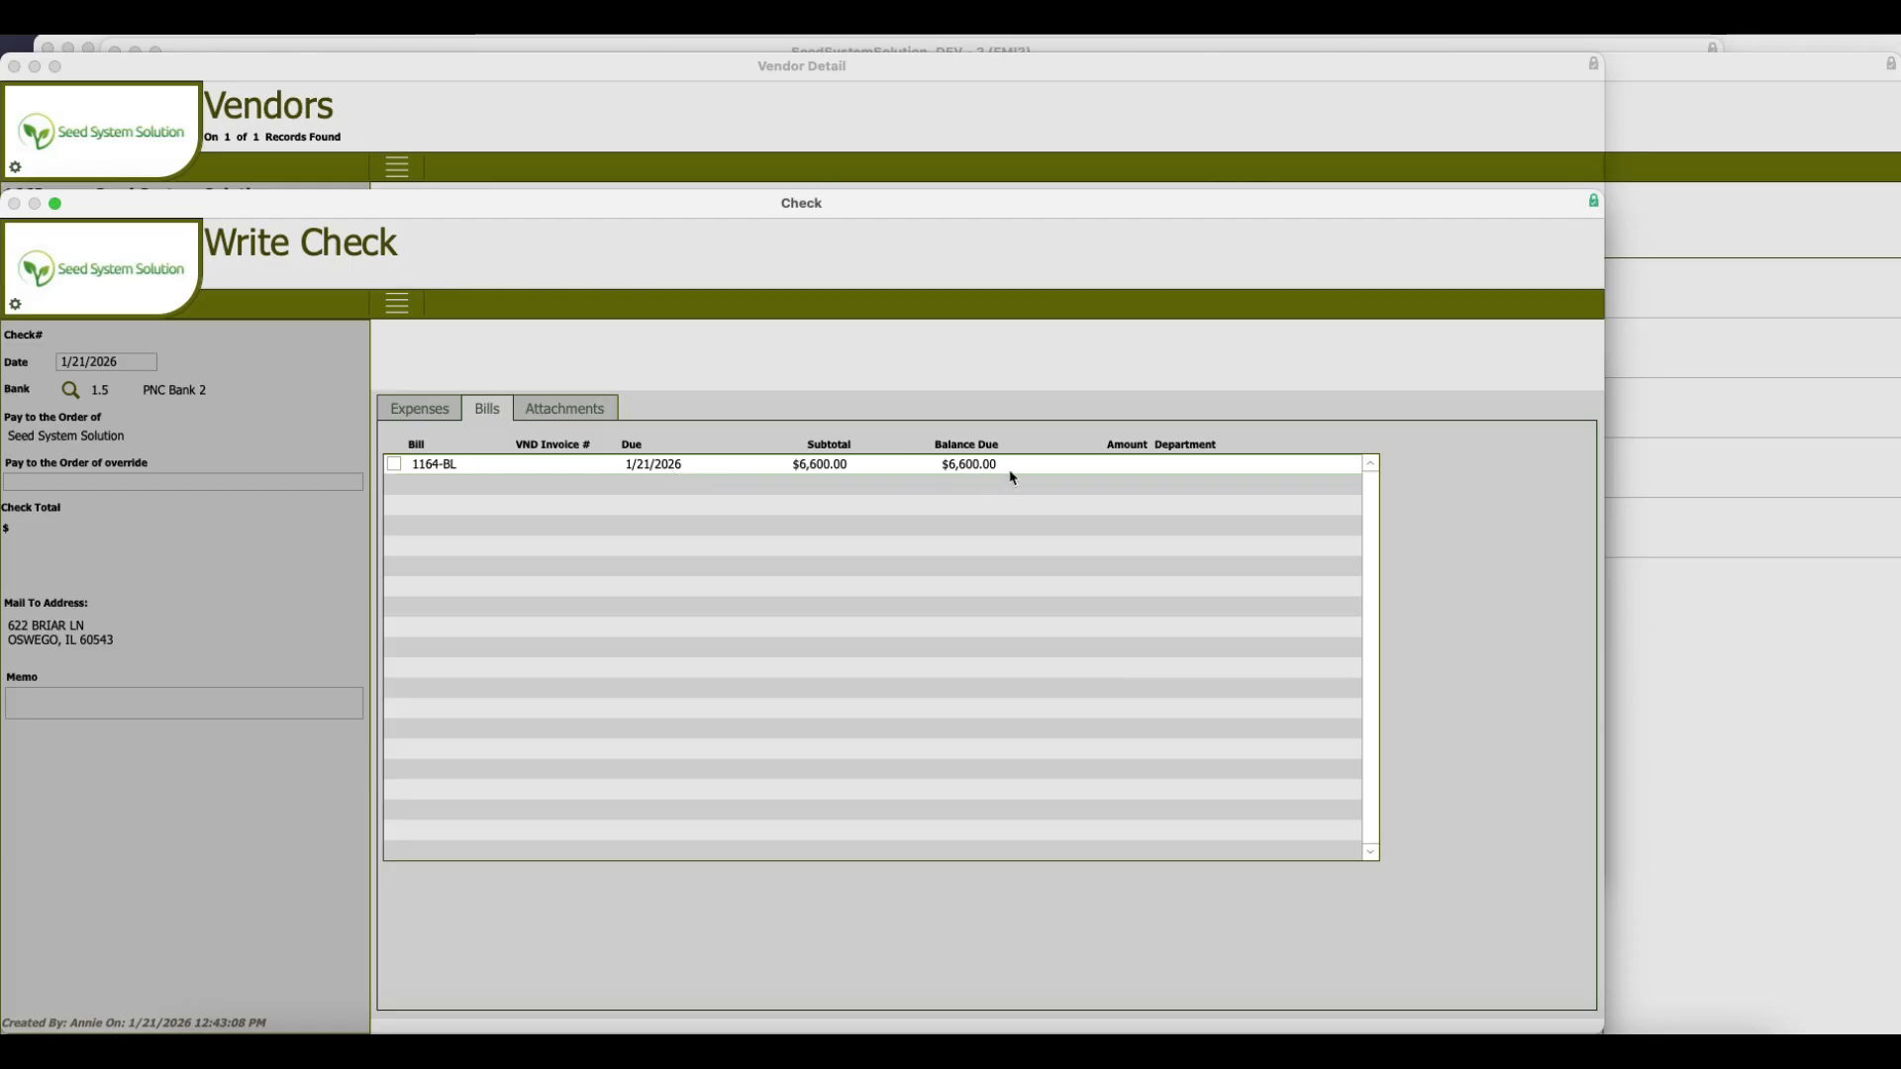
click(1086, 472)
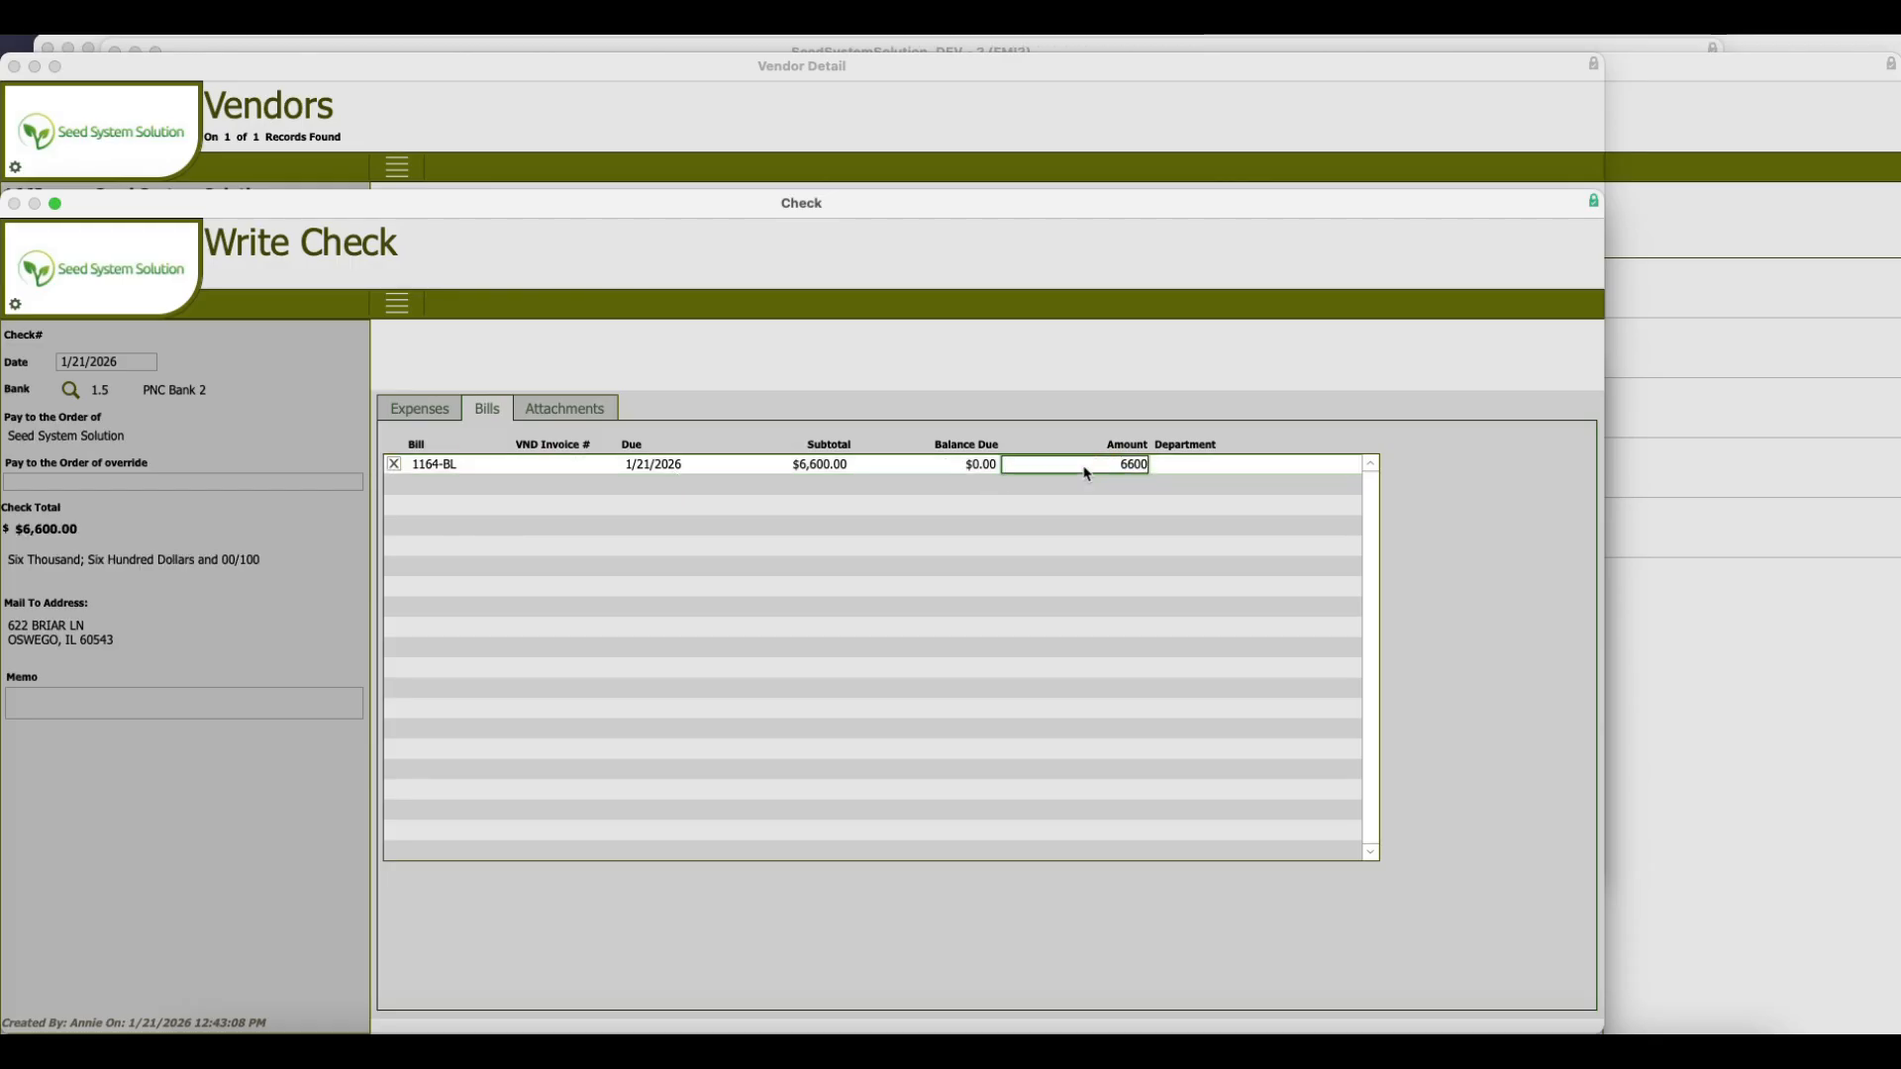
click(1122, 473)
Assign number 3119 to the check, mark it as printed, and enter the memo "Production Payment".
click(401, 307)
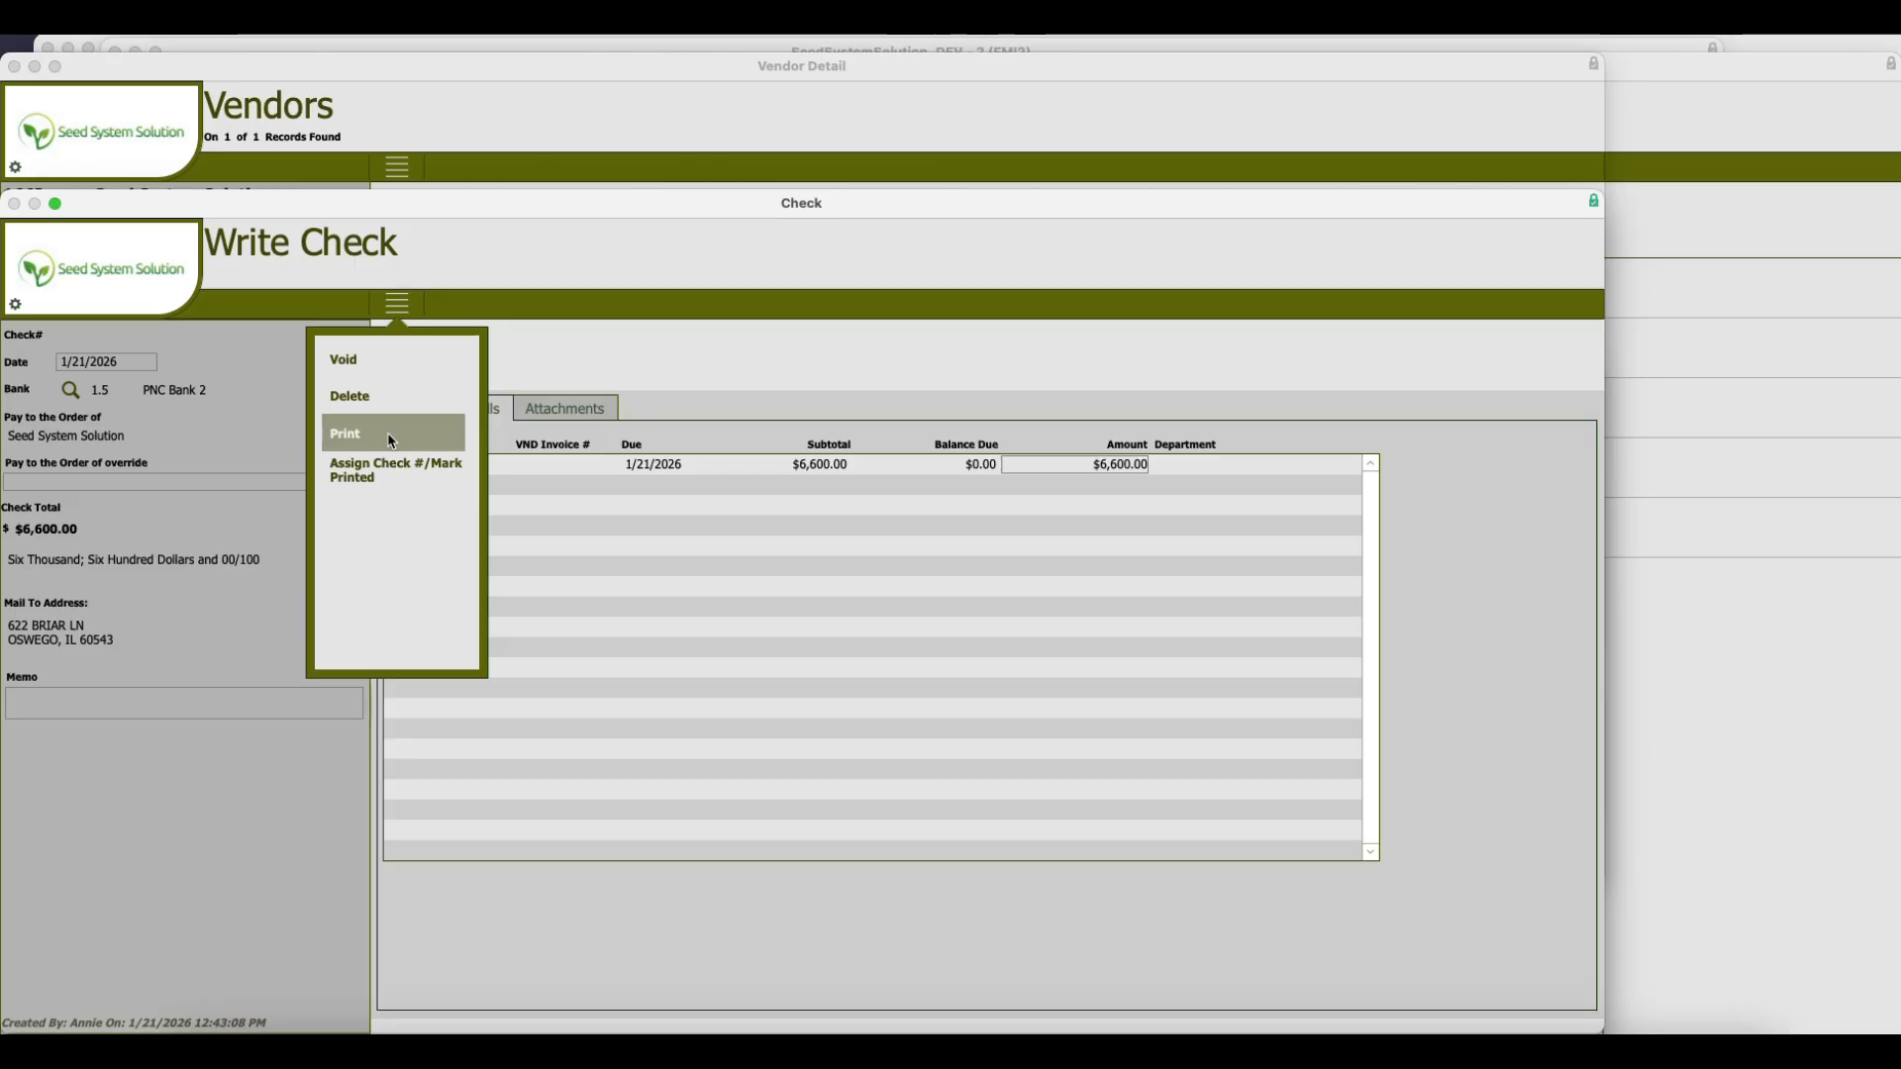
click(398, 489)
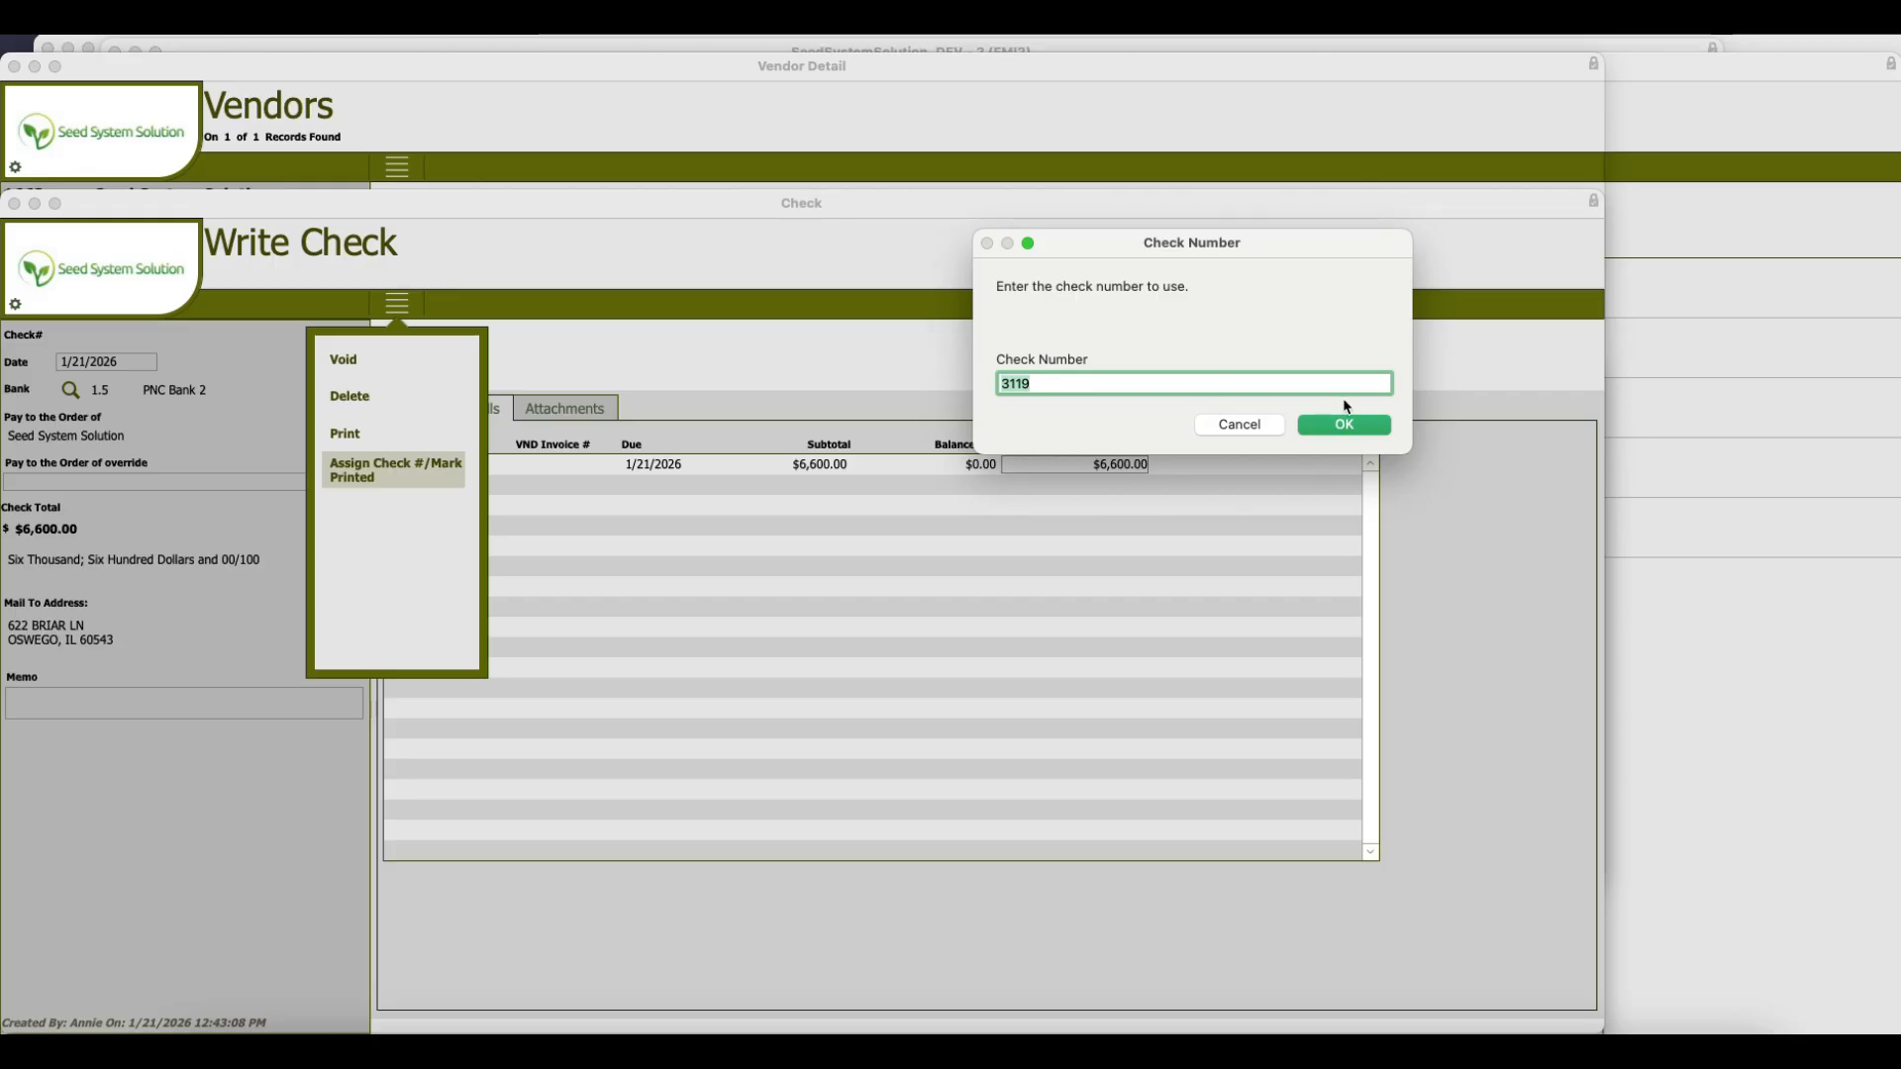
click(1343, 426)
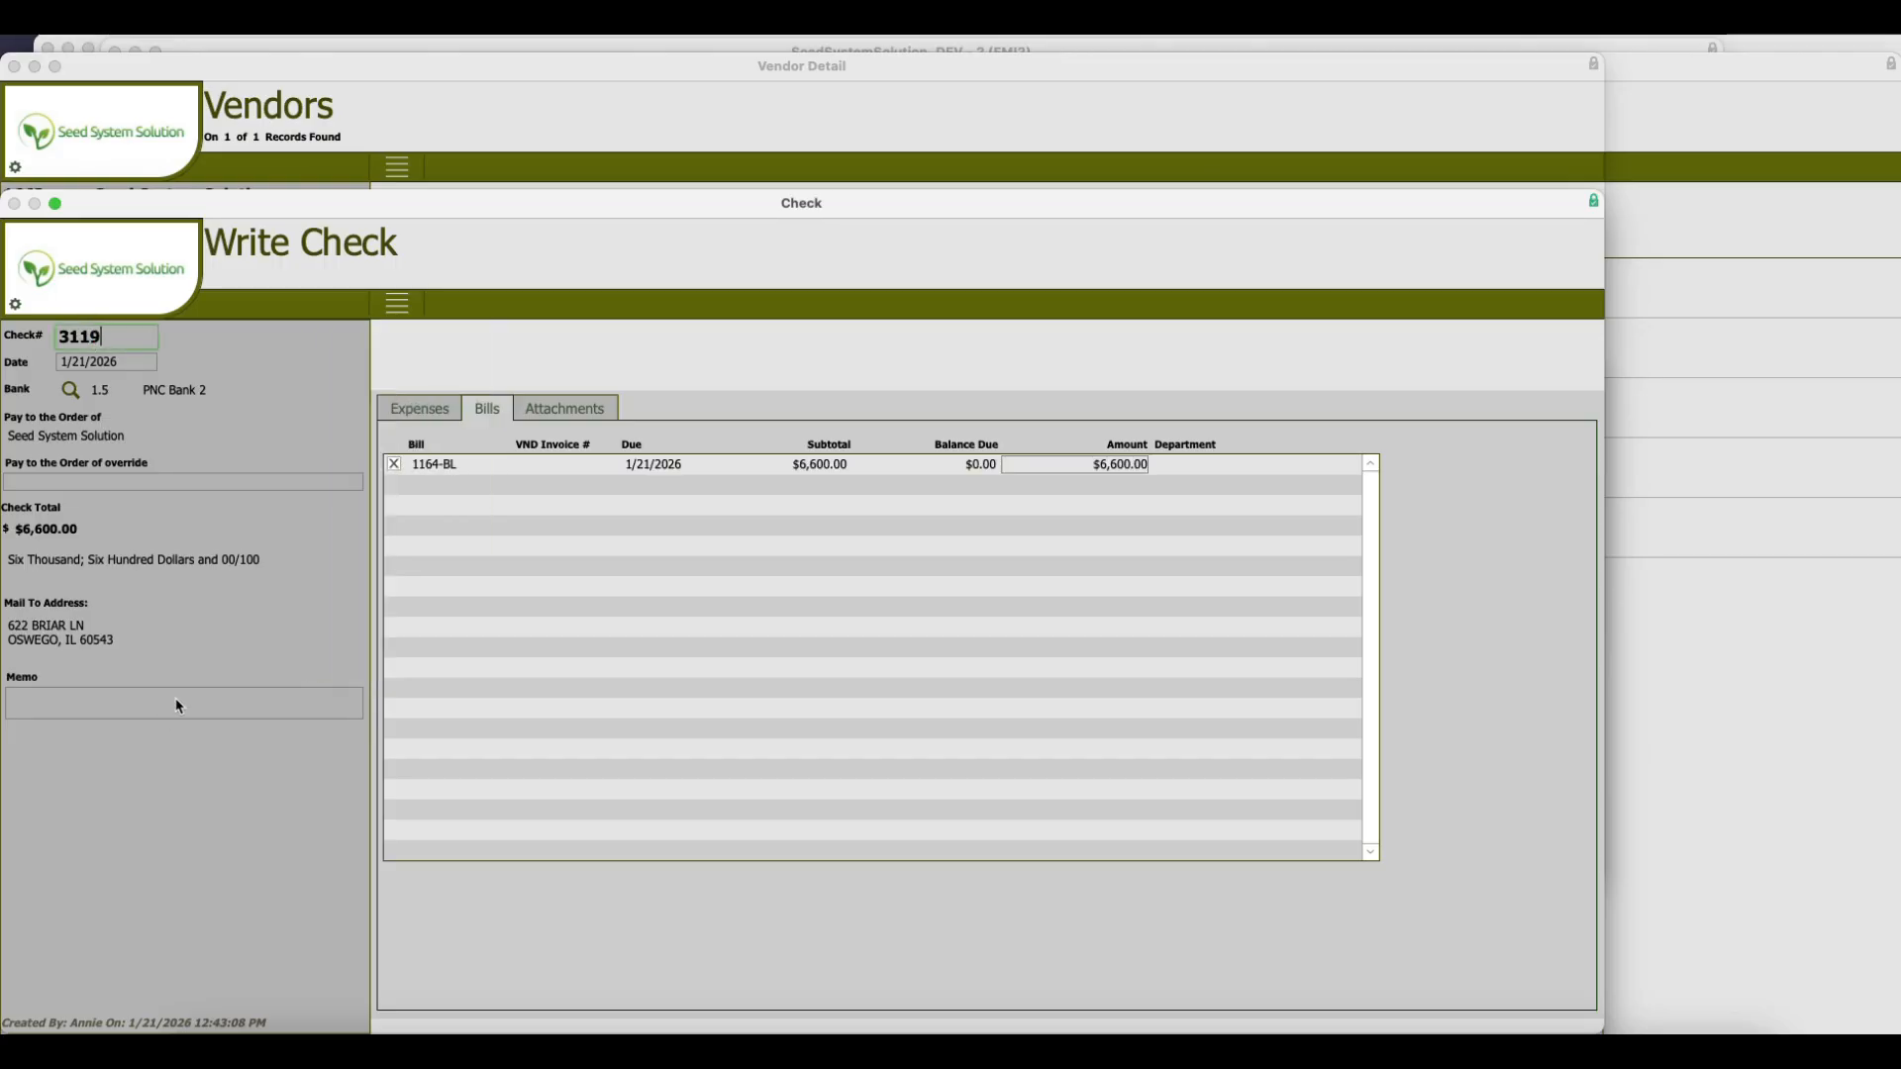
click(147, 715)
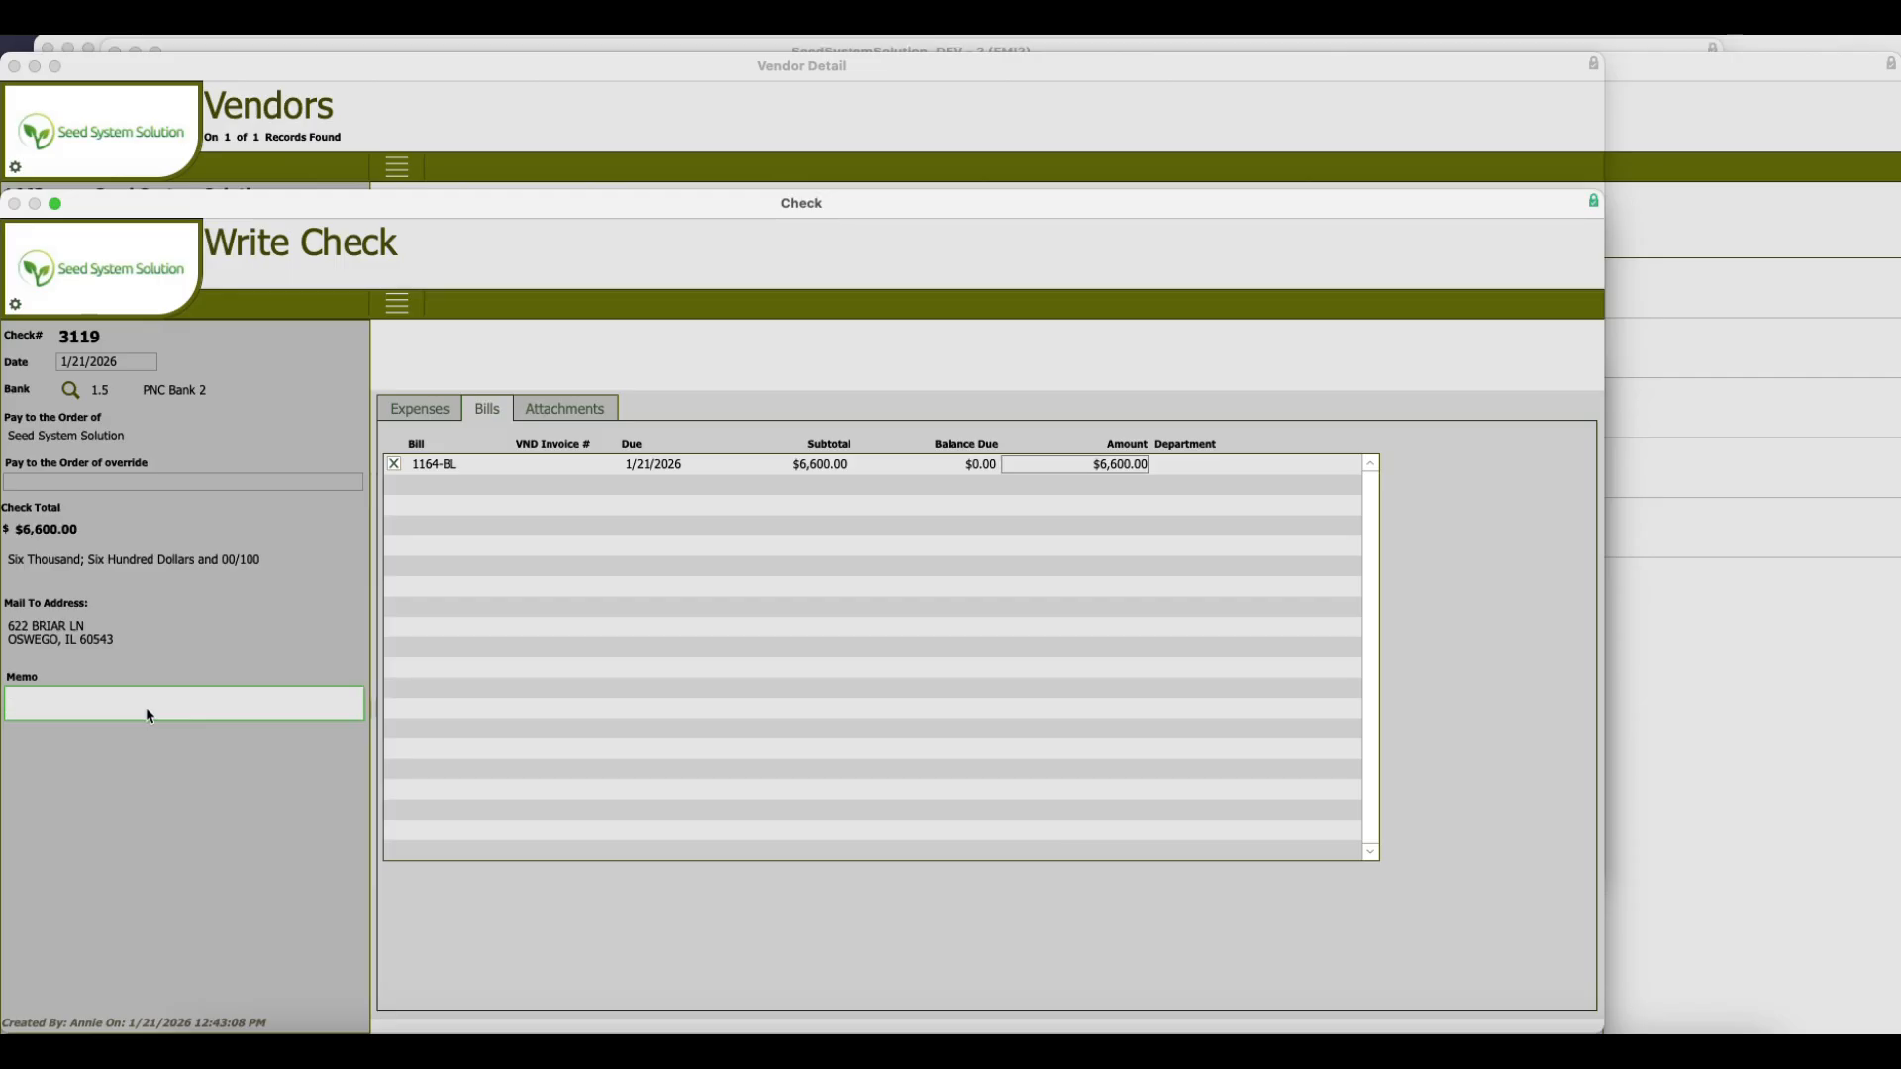
text(Production Payment)
Close the check, the bill and the vendor record to return to the Vendors list.
click(129, 272)
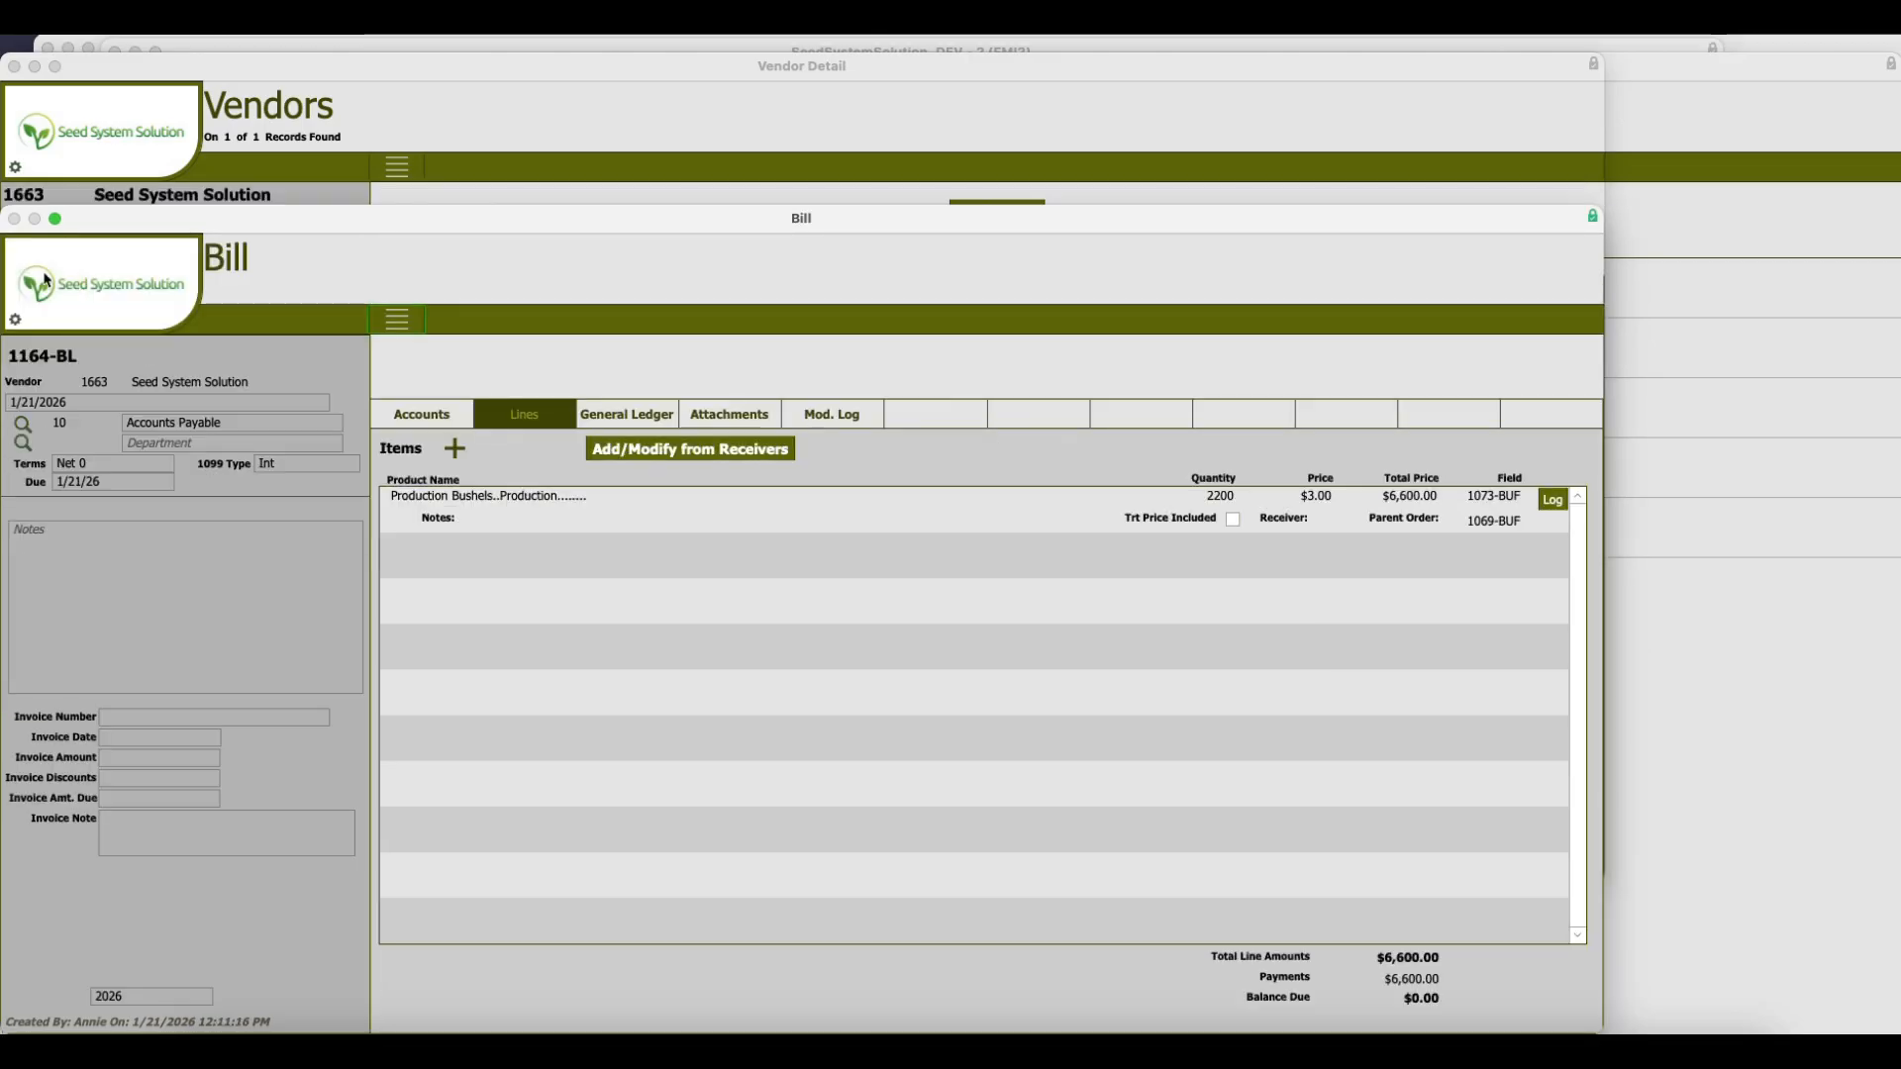
click(109, 307)
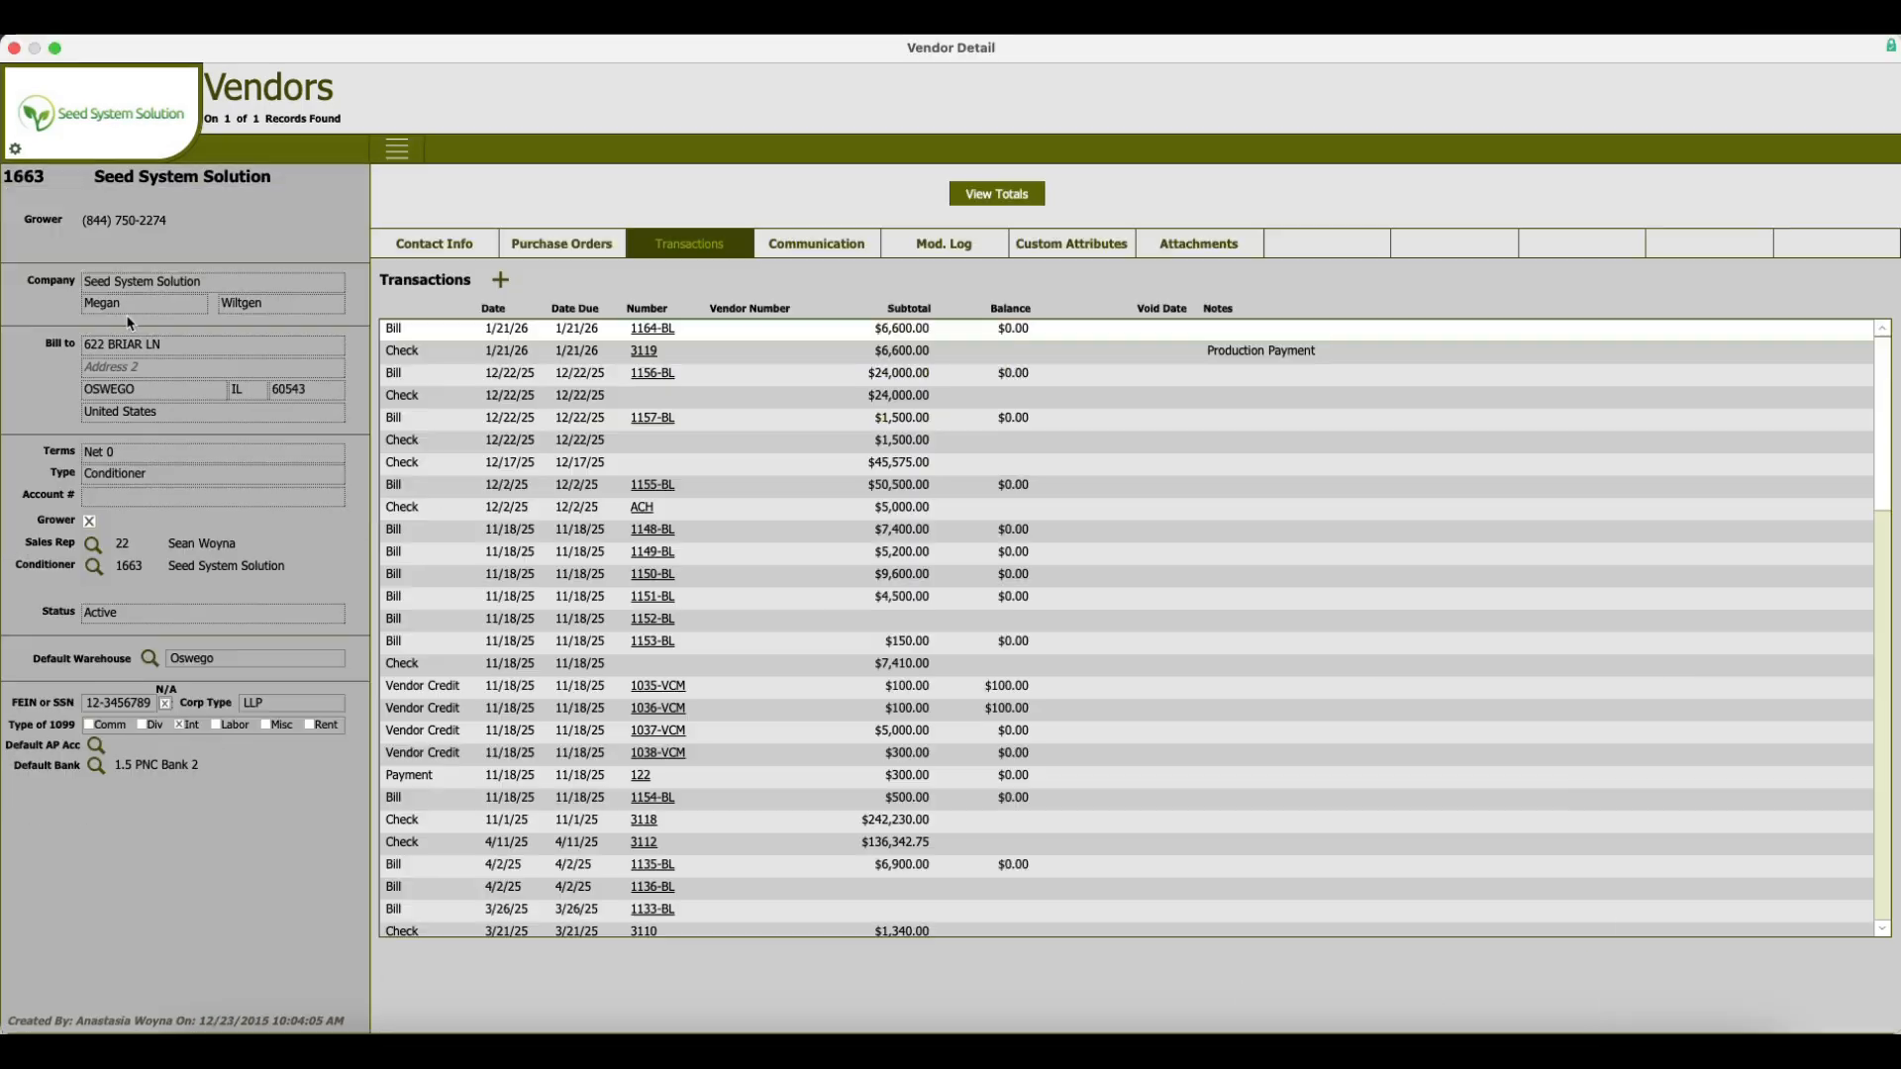
click(164, 99)
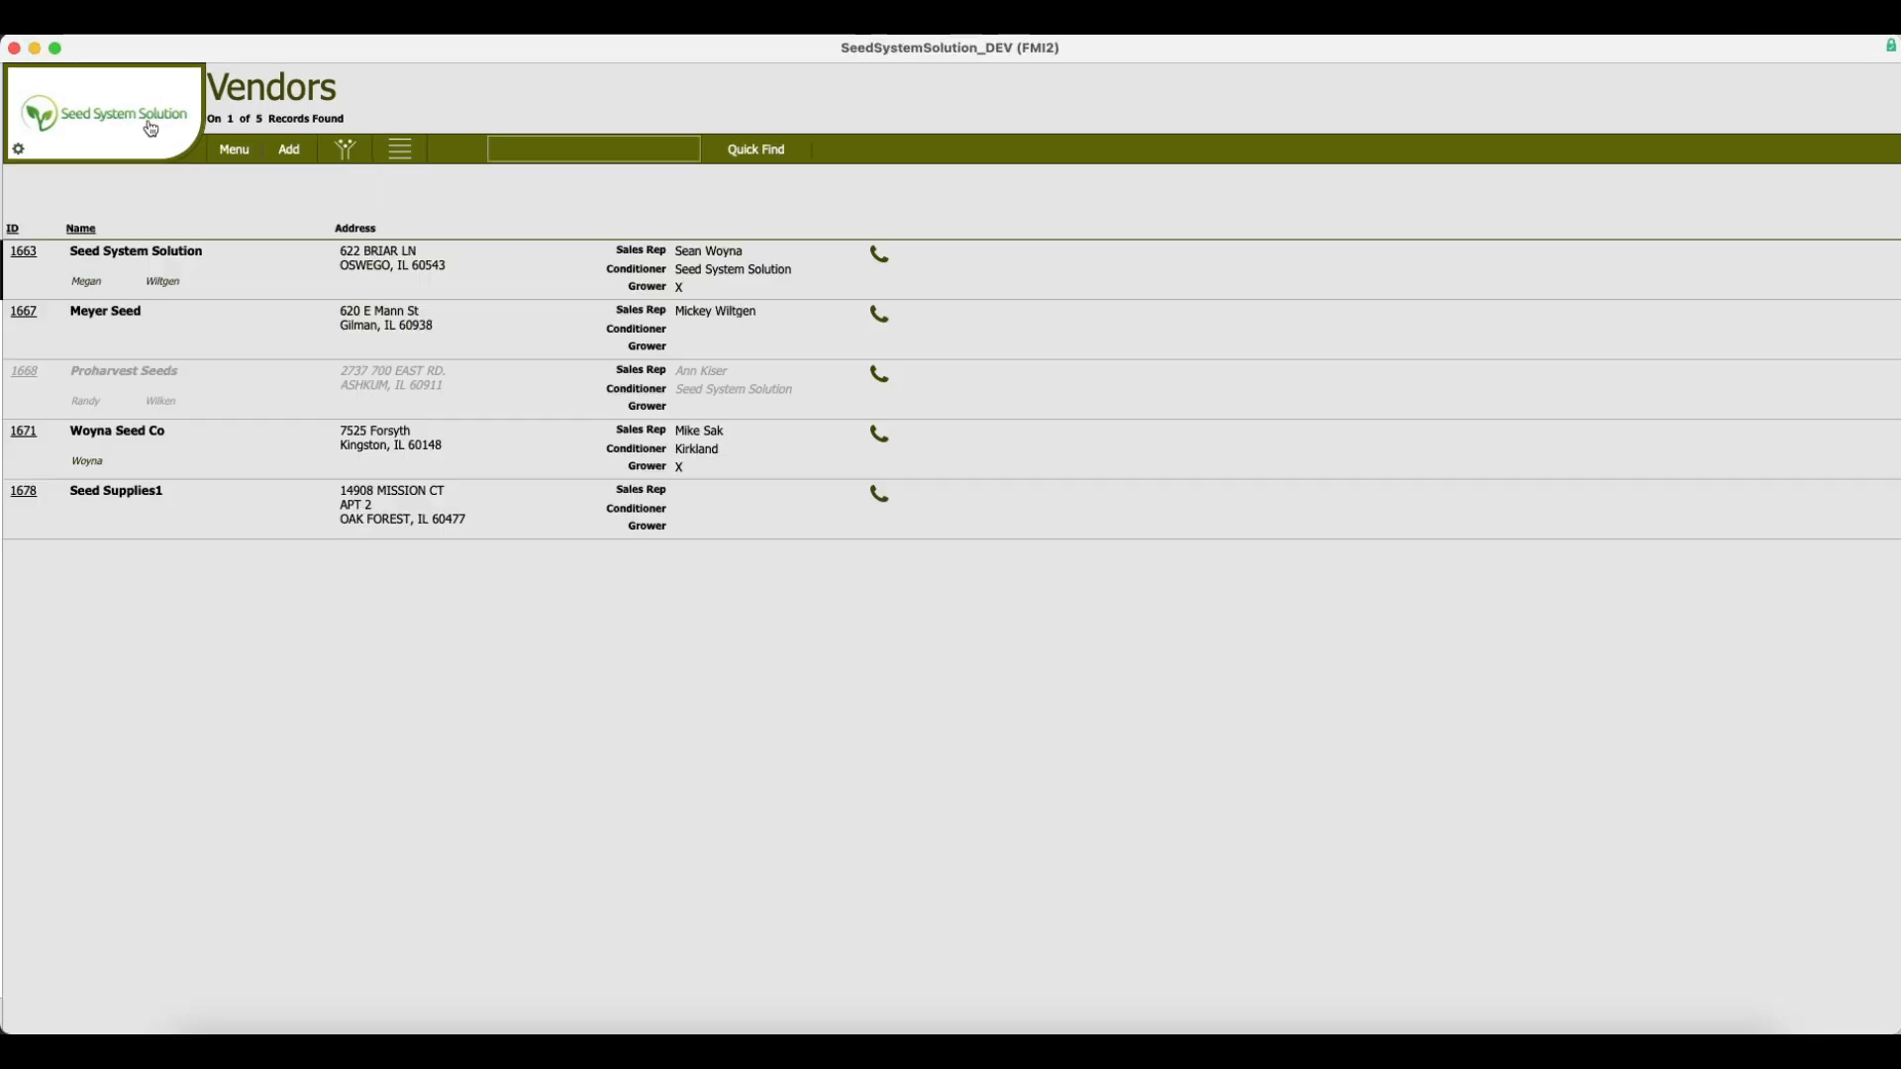
Open the North Old State field from the Field List, examine its Costs entries, and return to the list.
drag(238, 49, 307, 163)
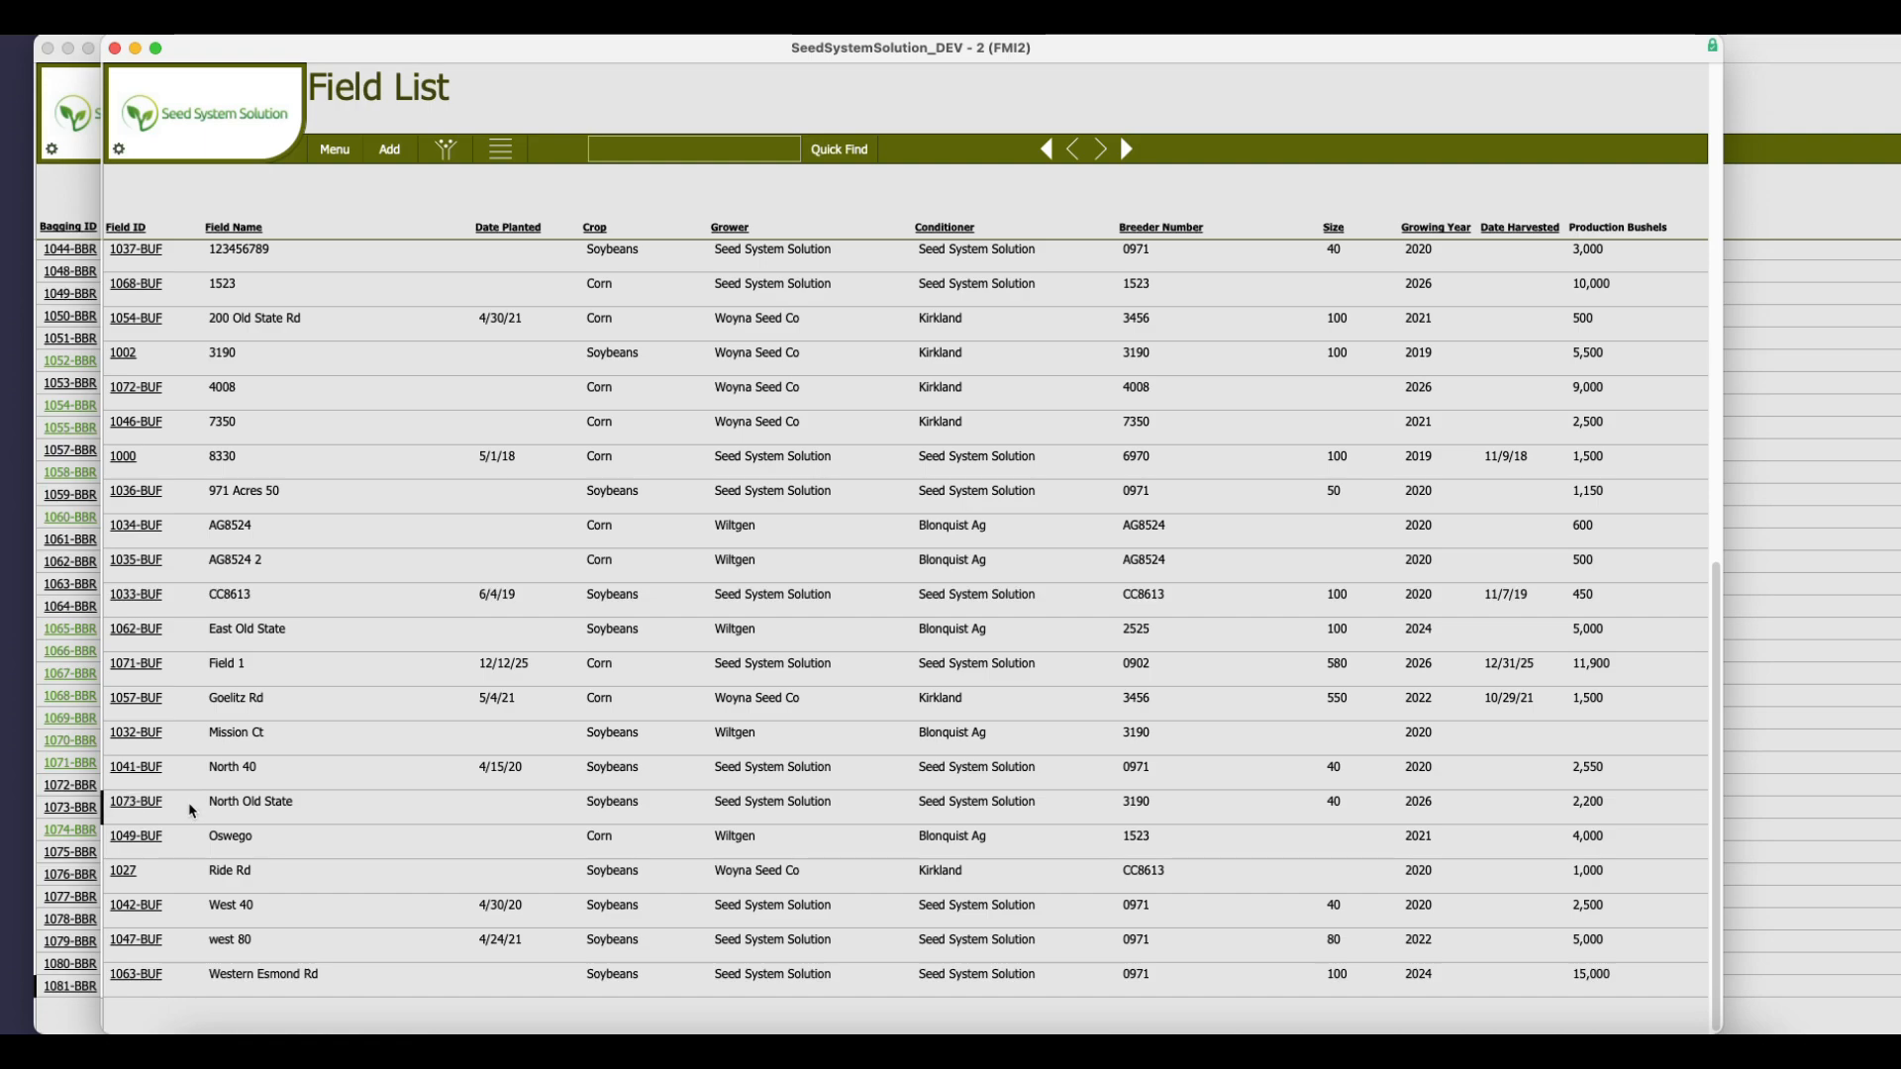
click(255, 812)
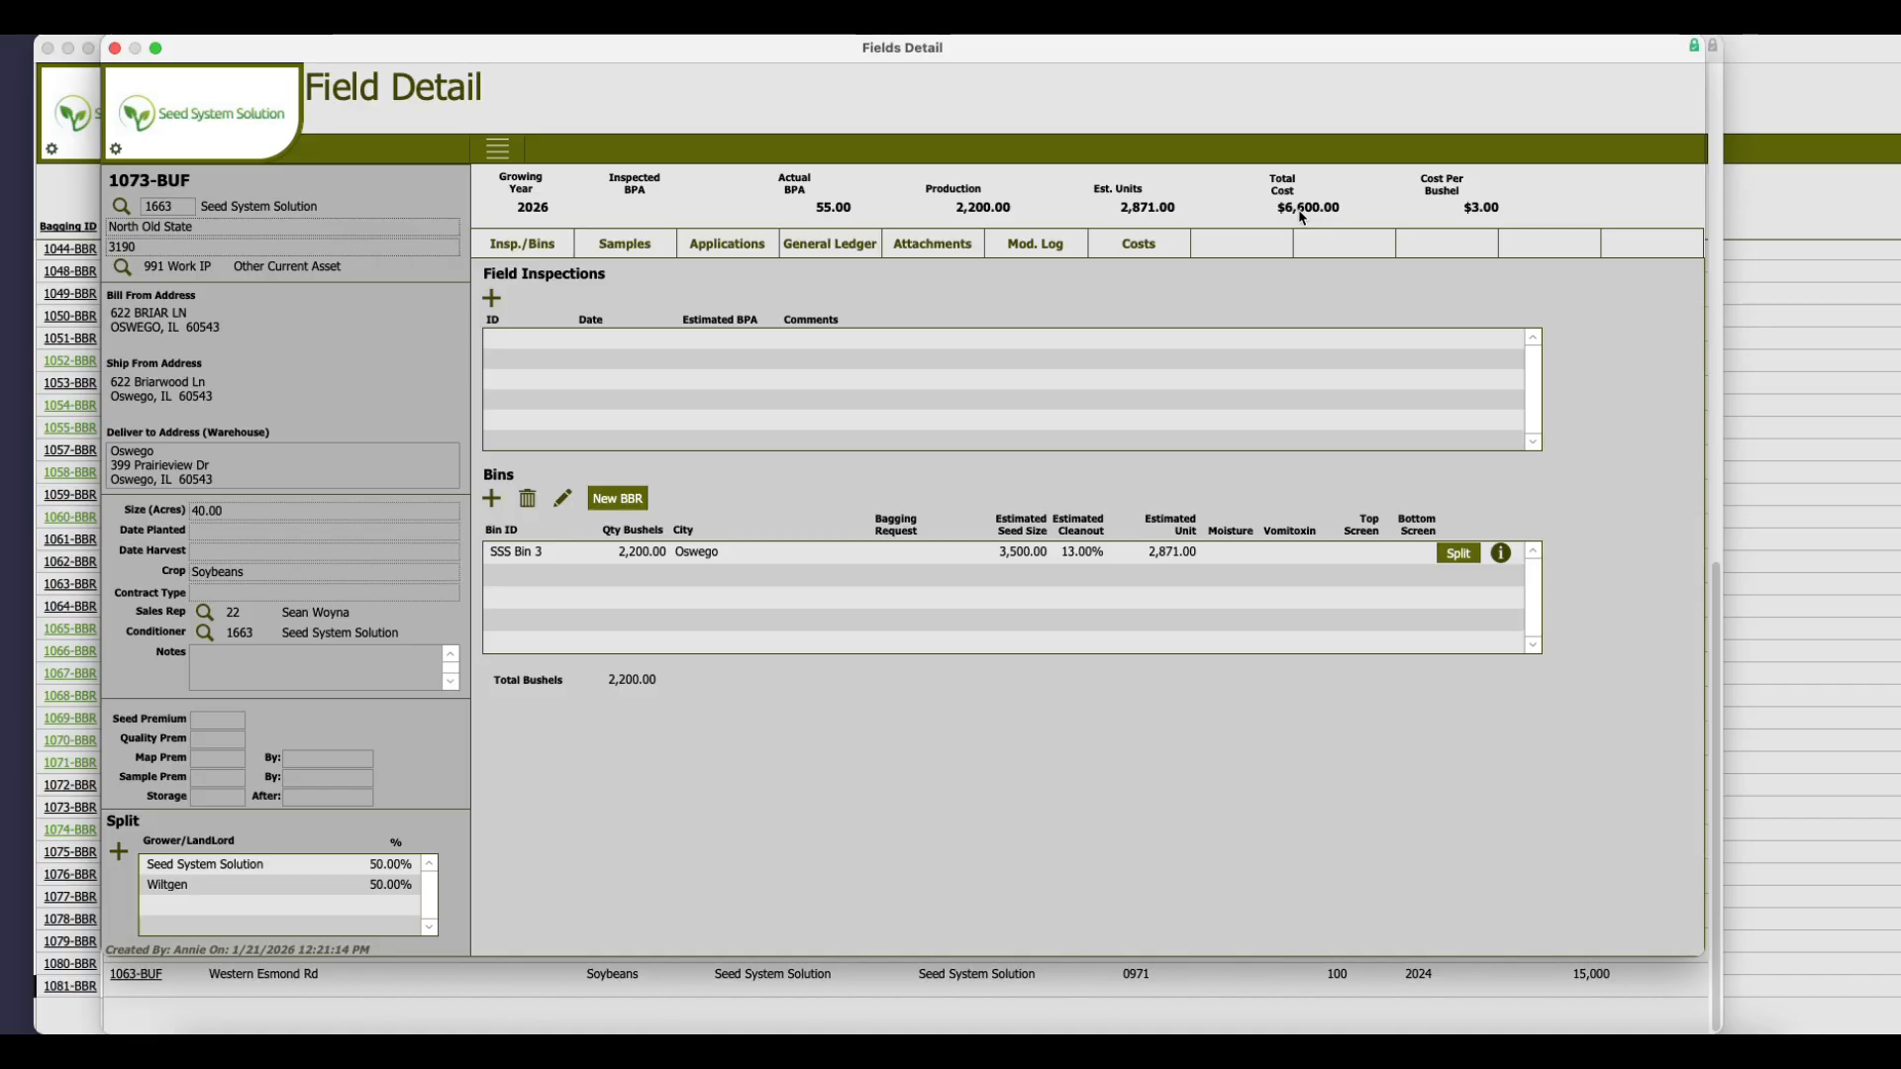
click(1166, 254)
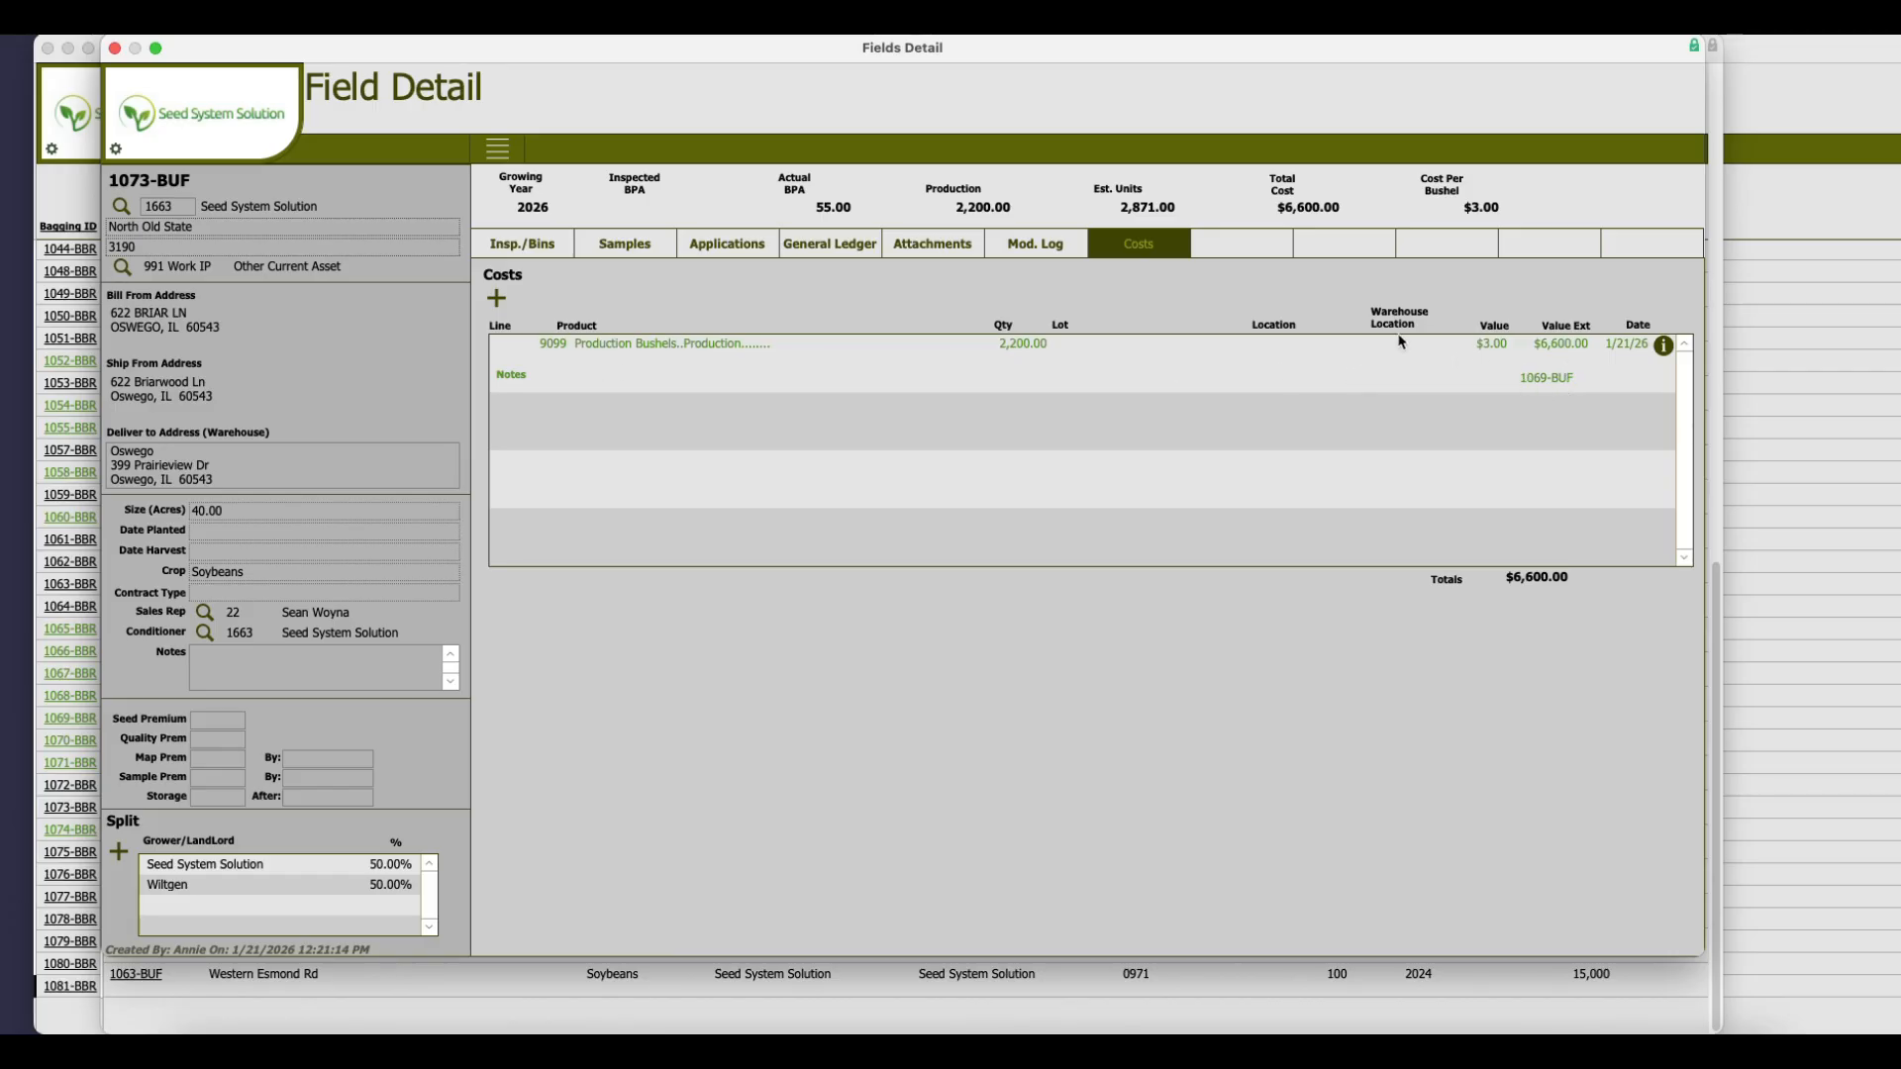
click(268, 1007)
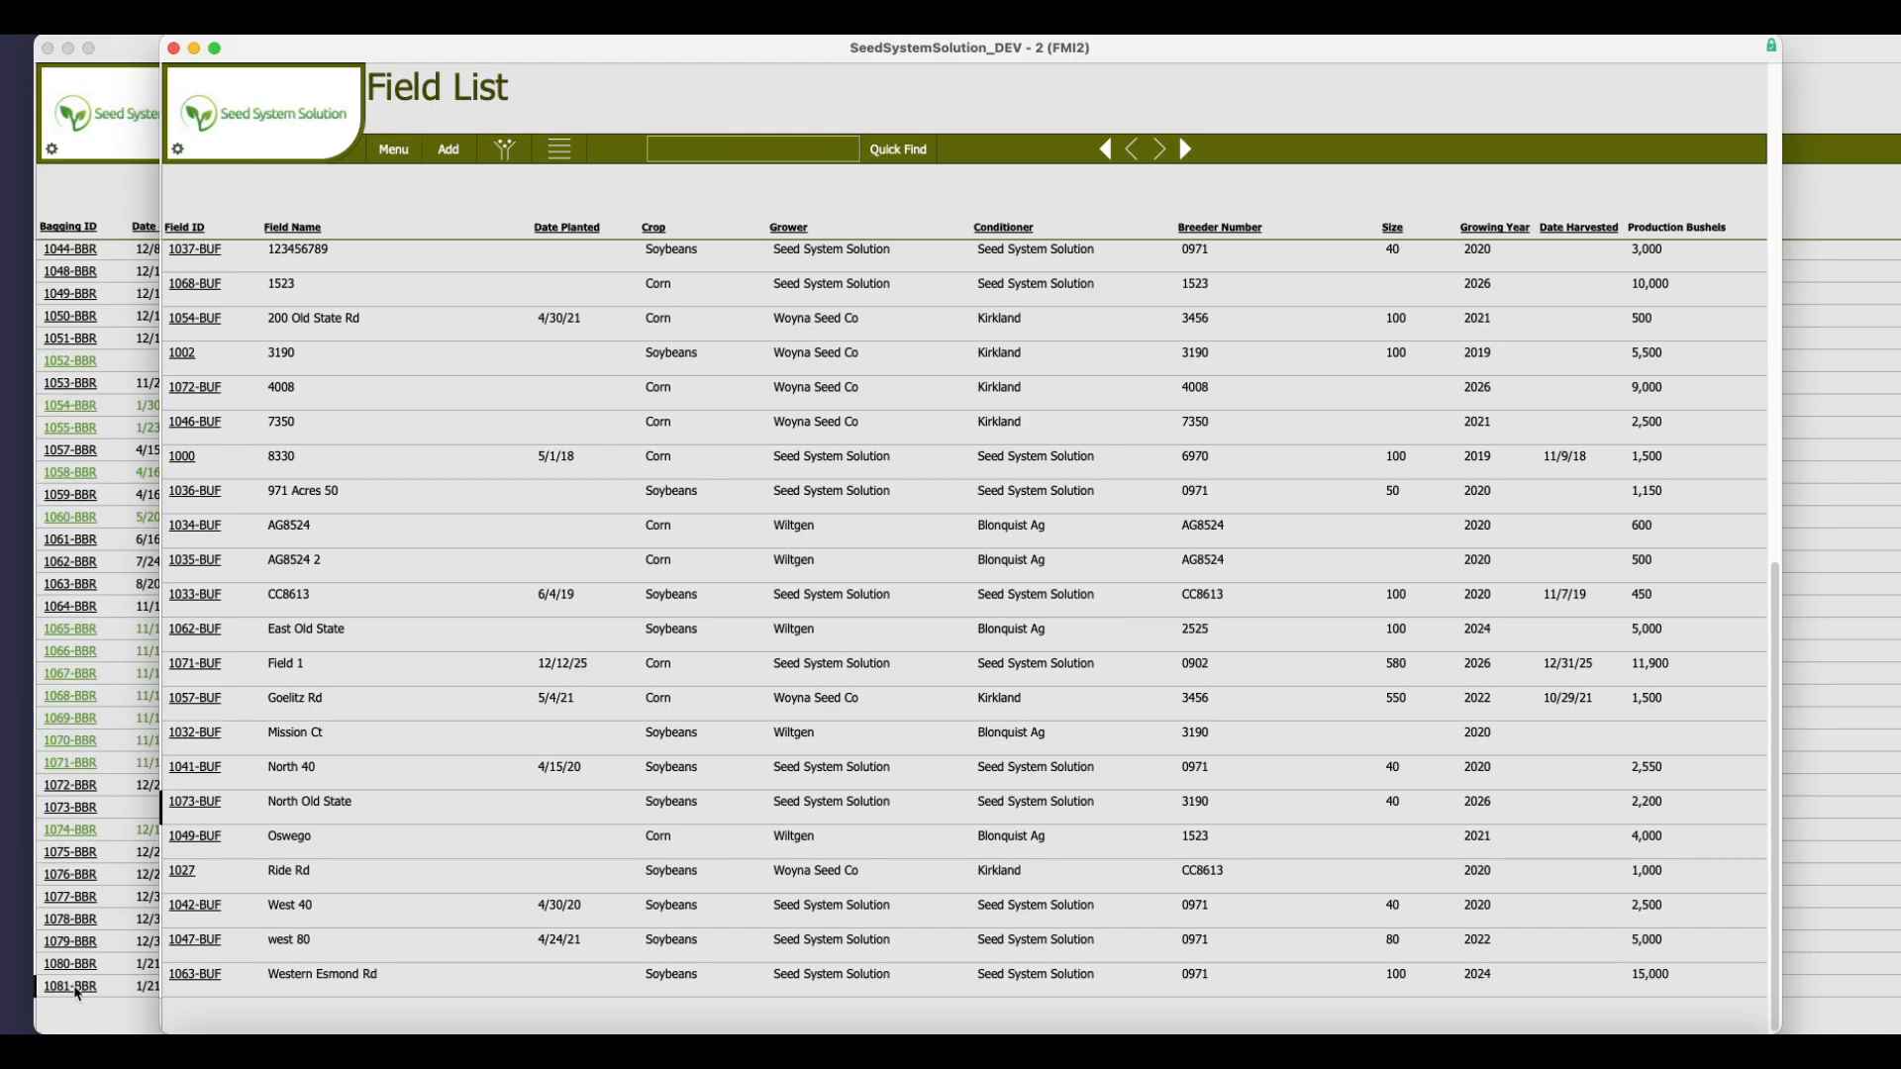
Switch to the Bagging Requests window and open the soybean request 1081-BBR for breeder number 3190.
mouse_move(77, 993)
click(323, 111)
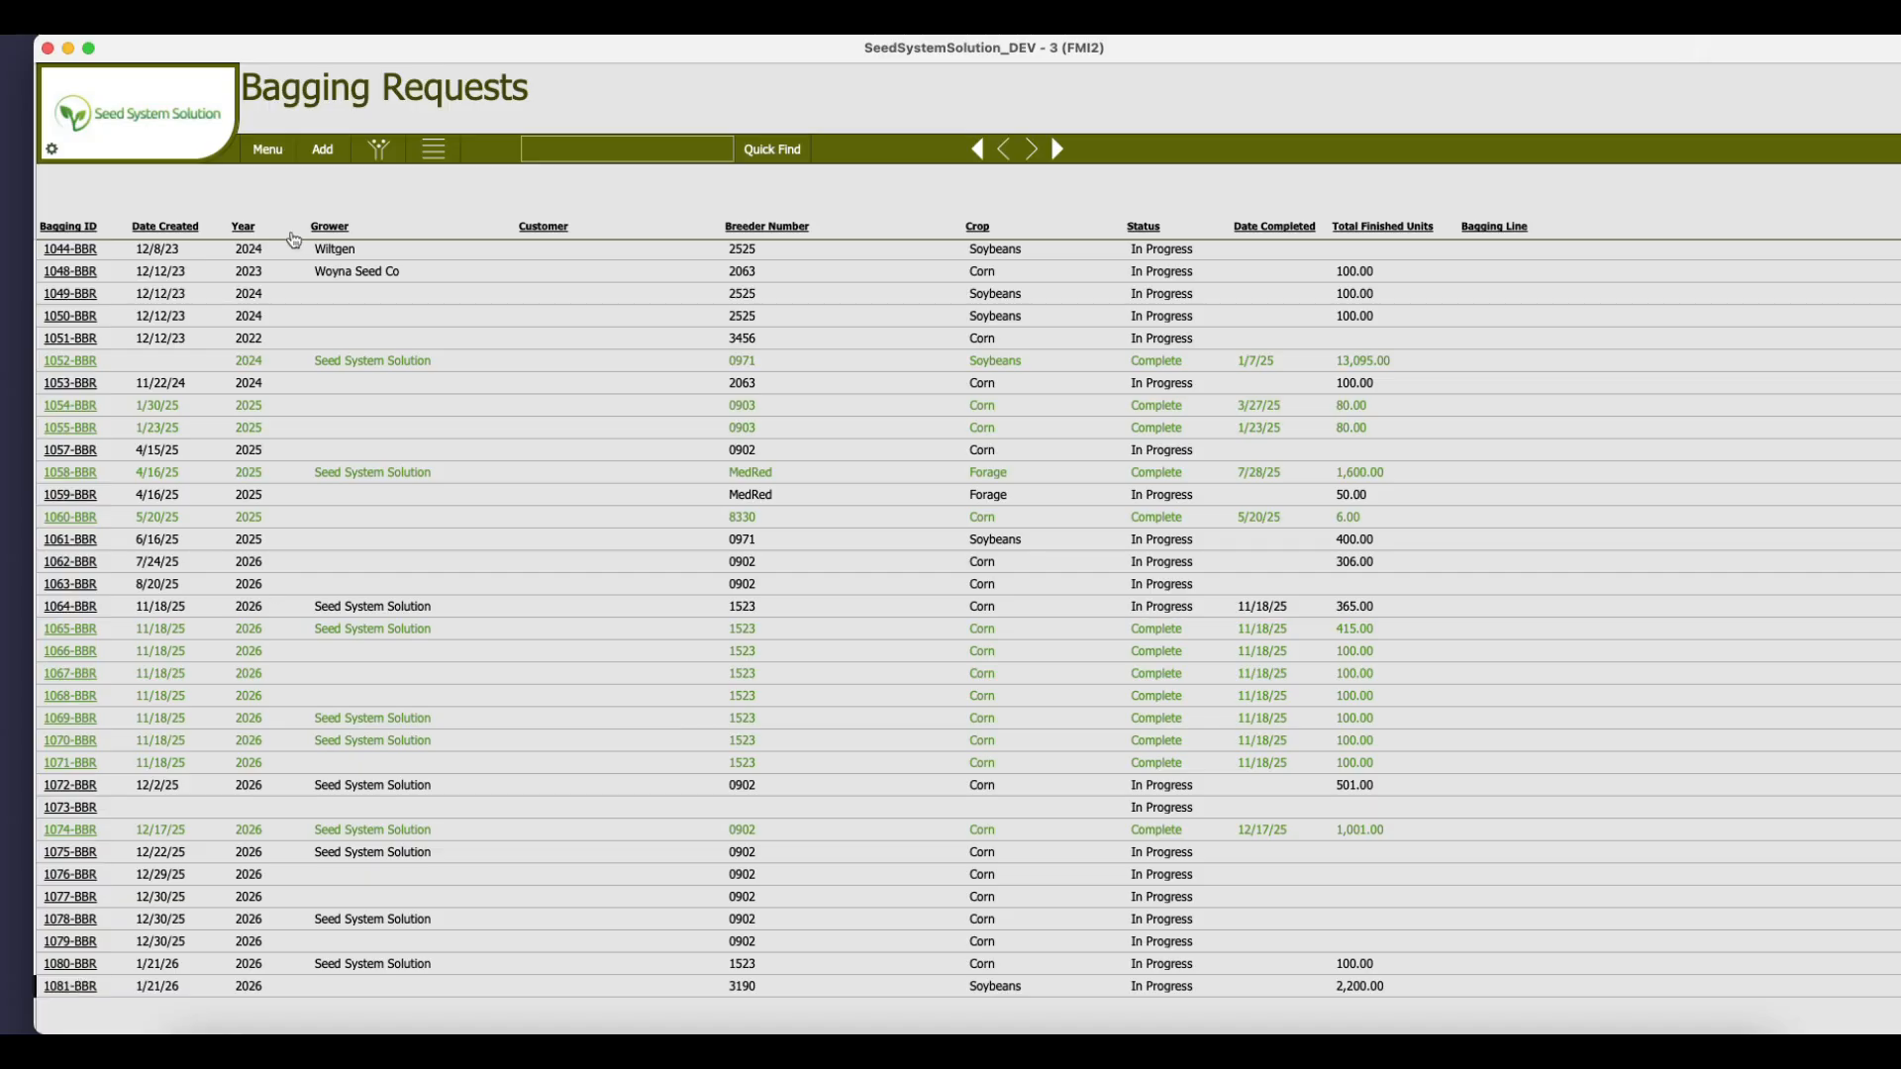
click(270, 151)
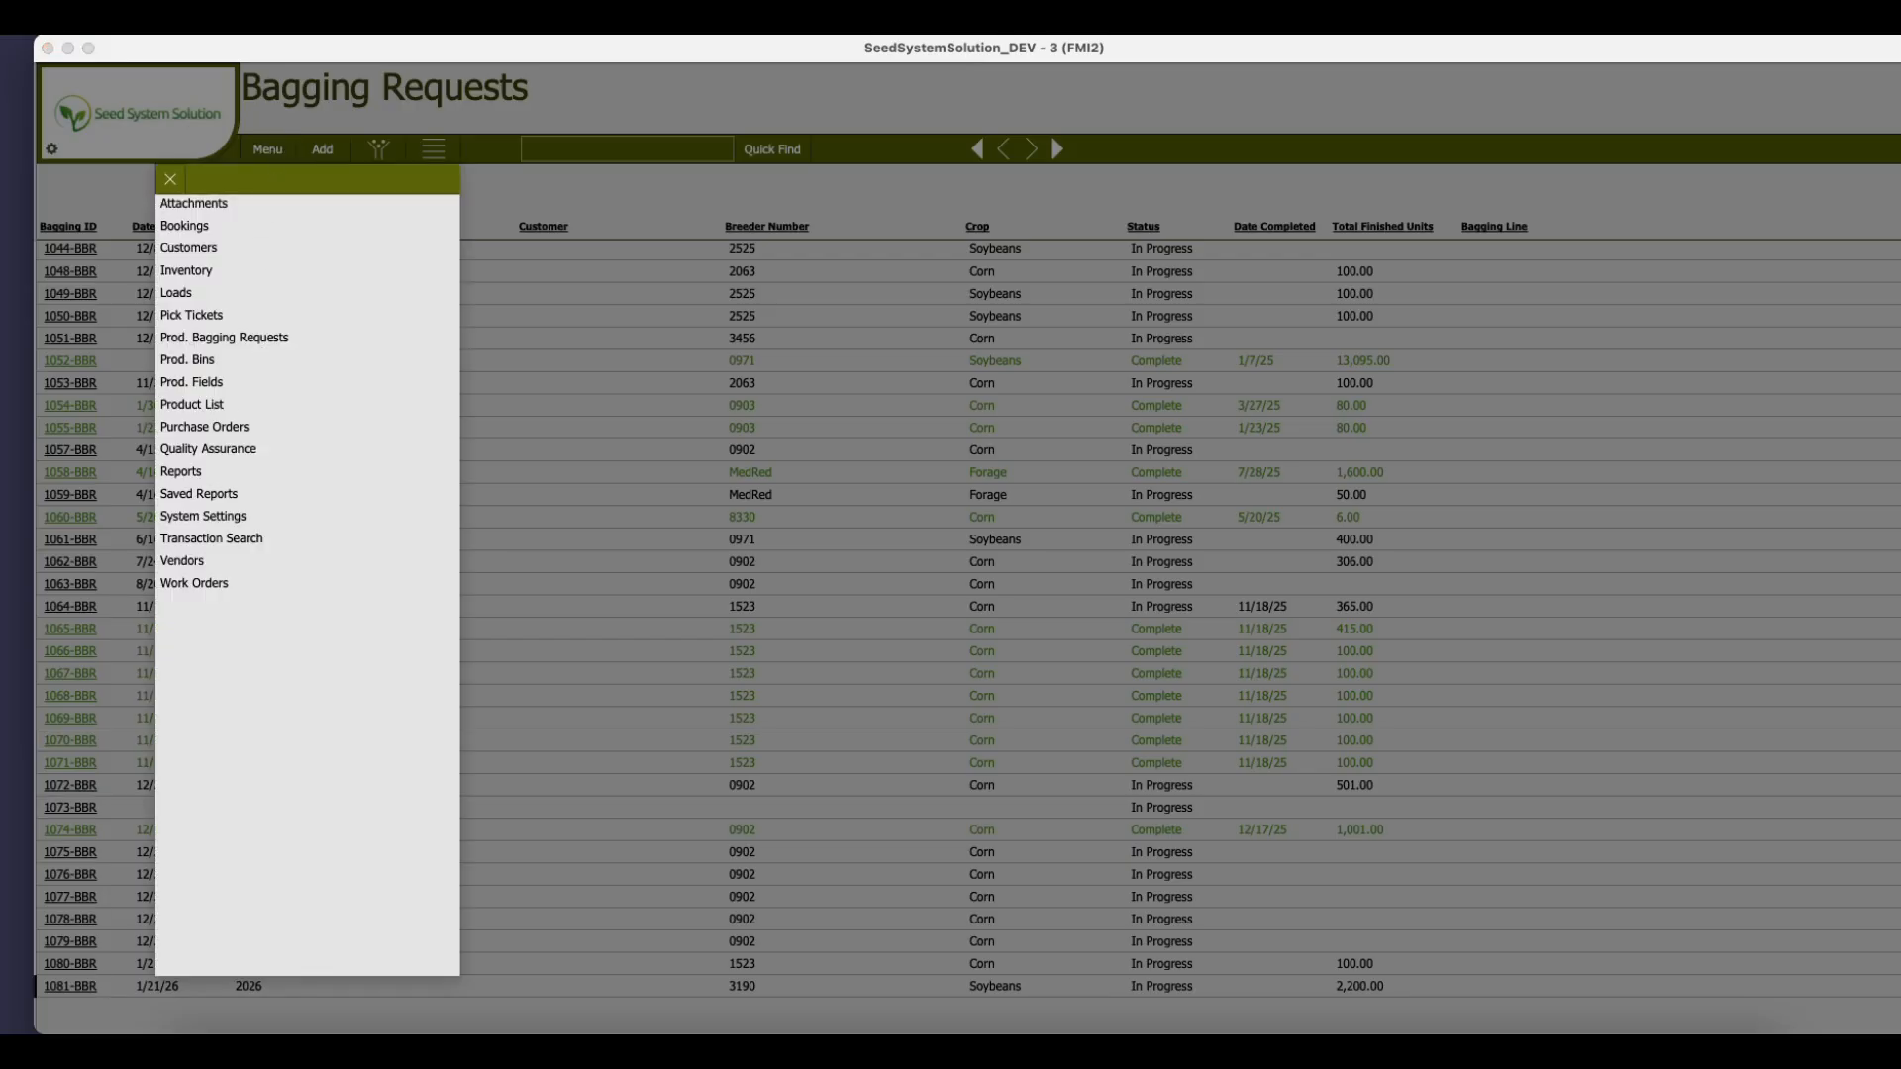
click(171, 182)
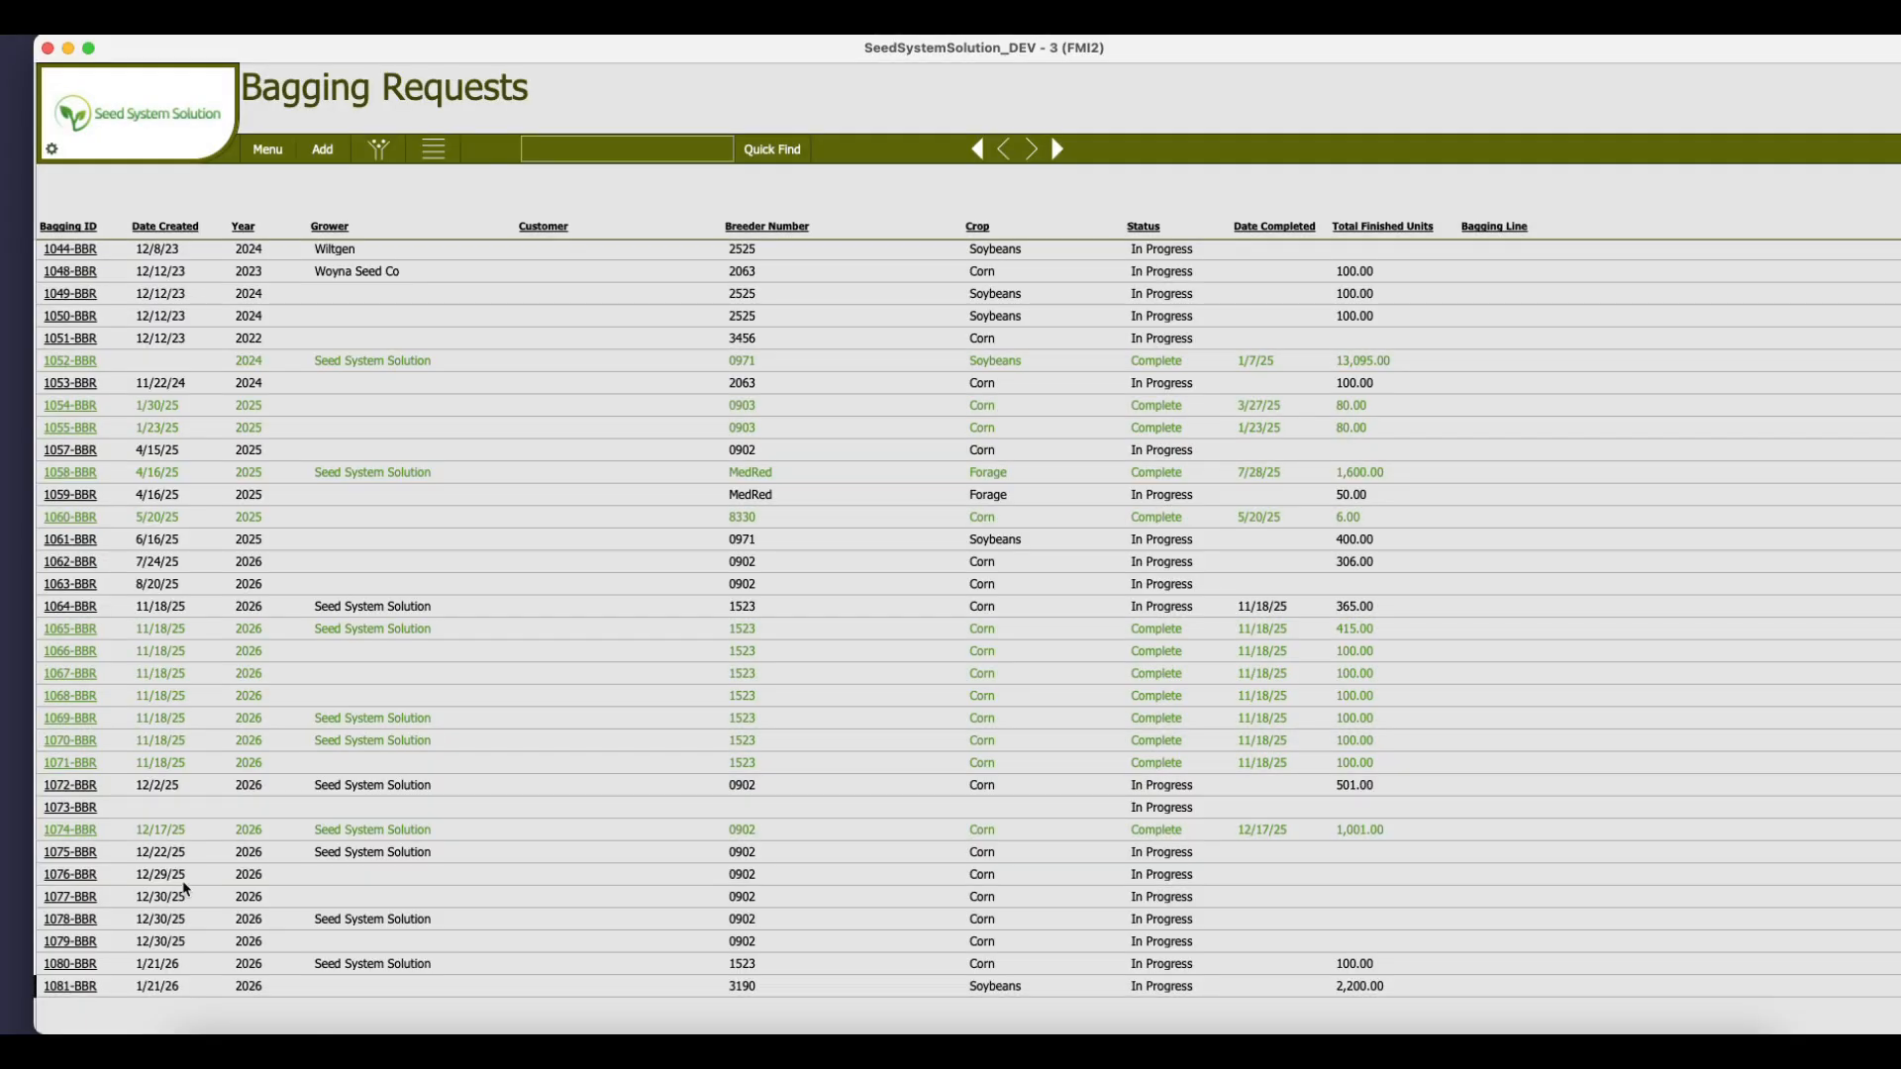
click(430, 152)
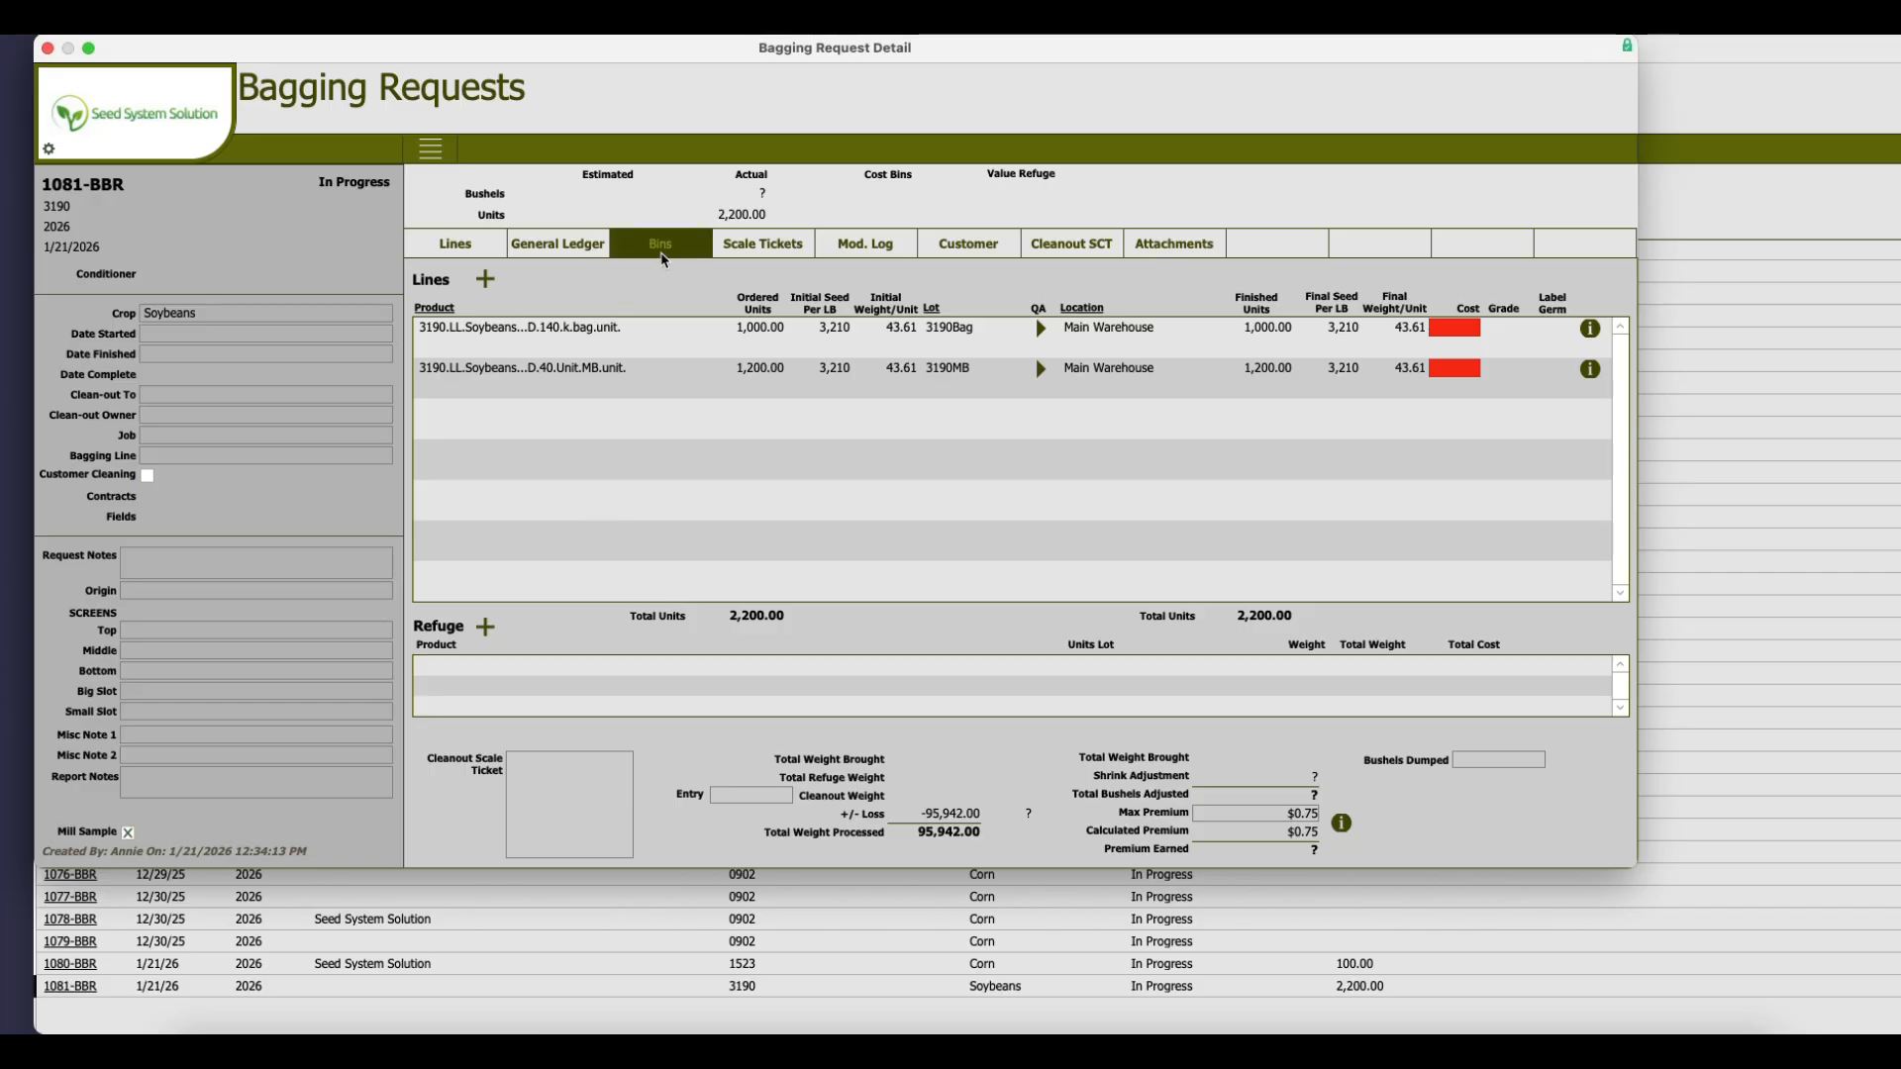
Add SSS Bin 3 from field 1073-BUF to the bagging request's bins.
click(664, 252)
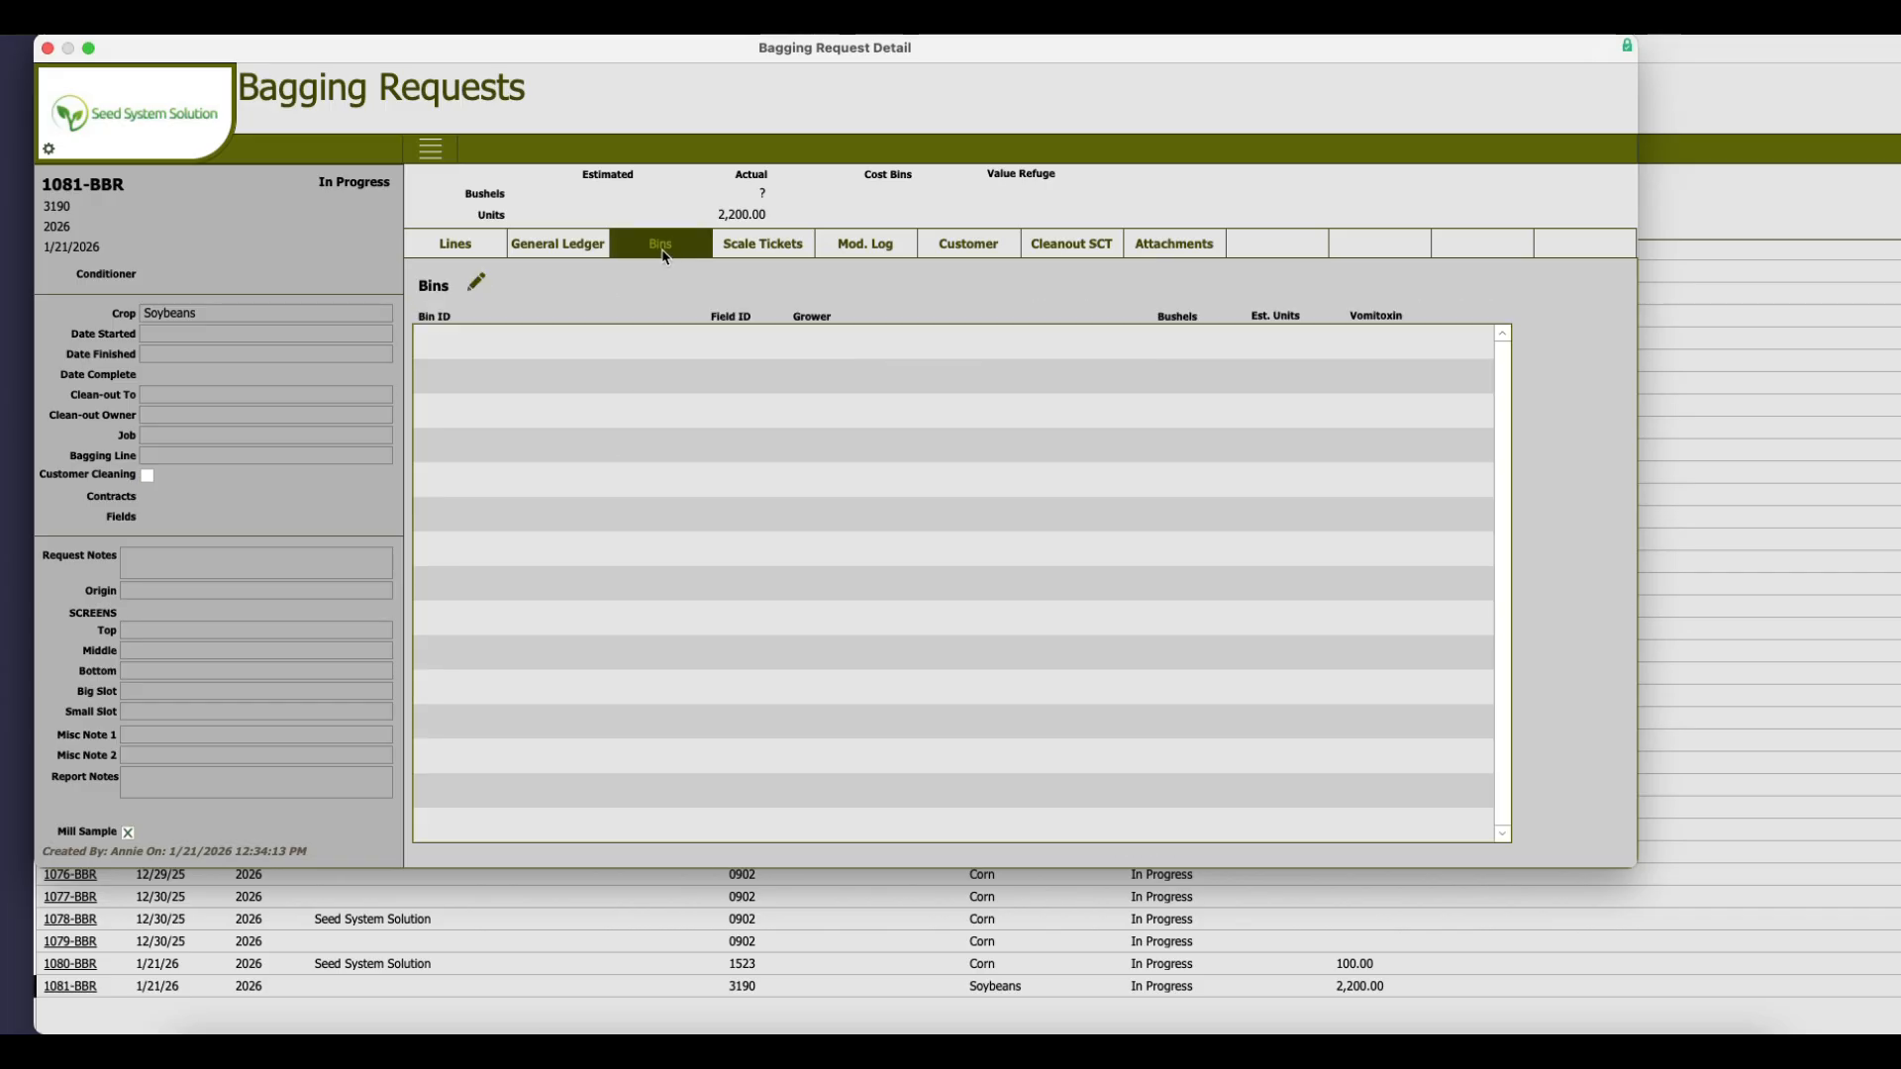
click(477, 285)
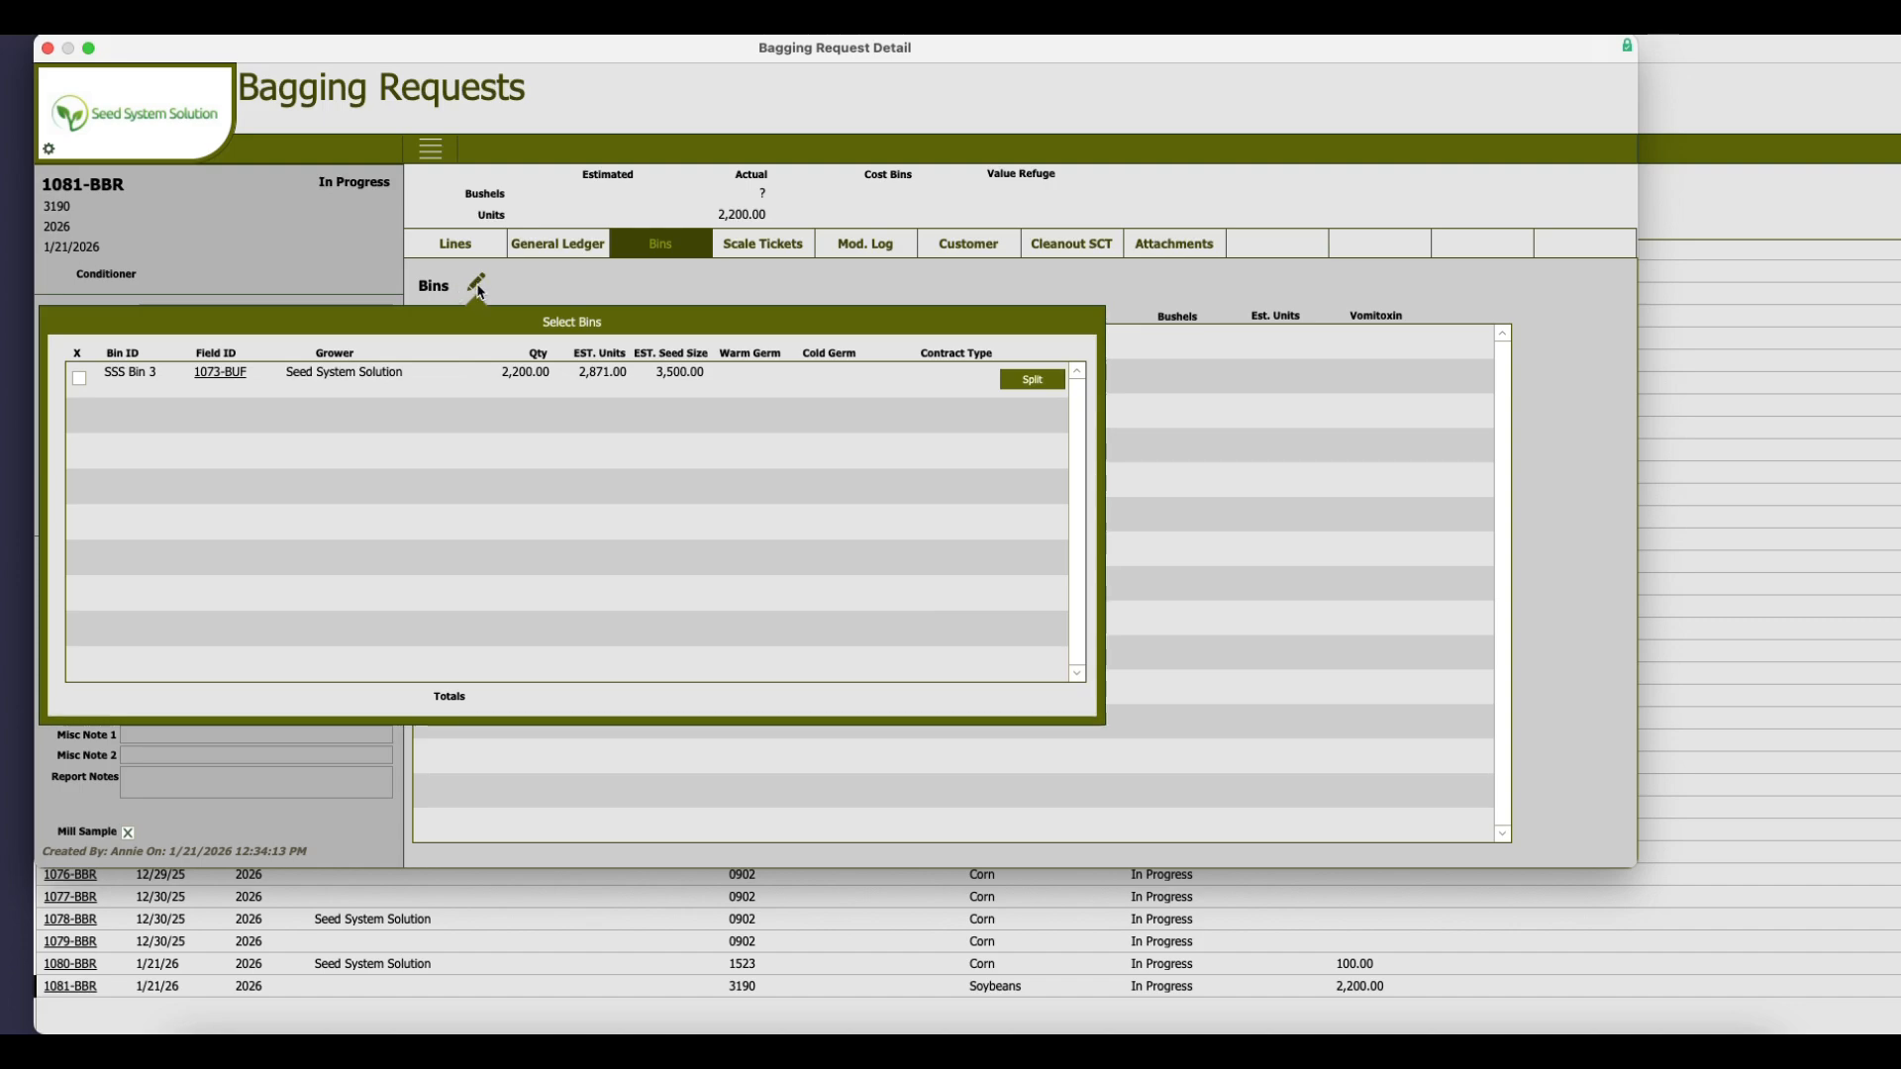
click(79, 378)
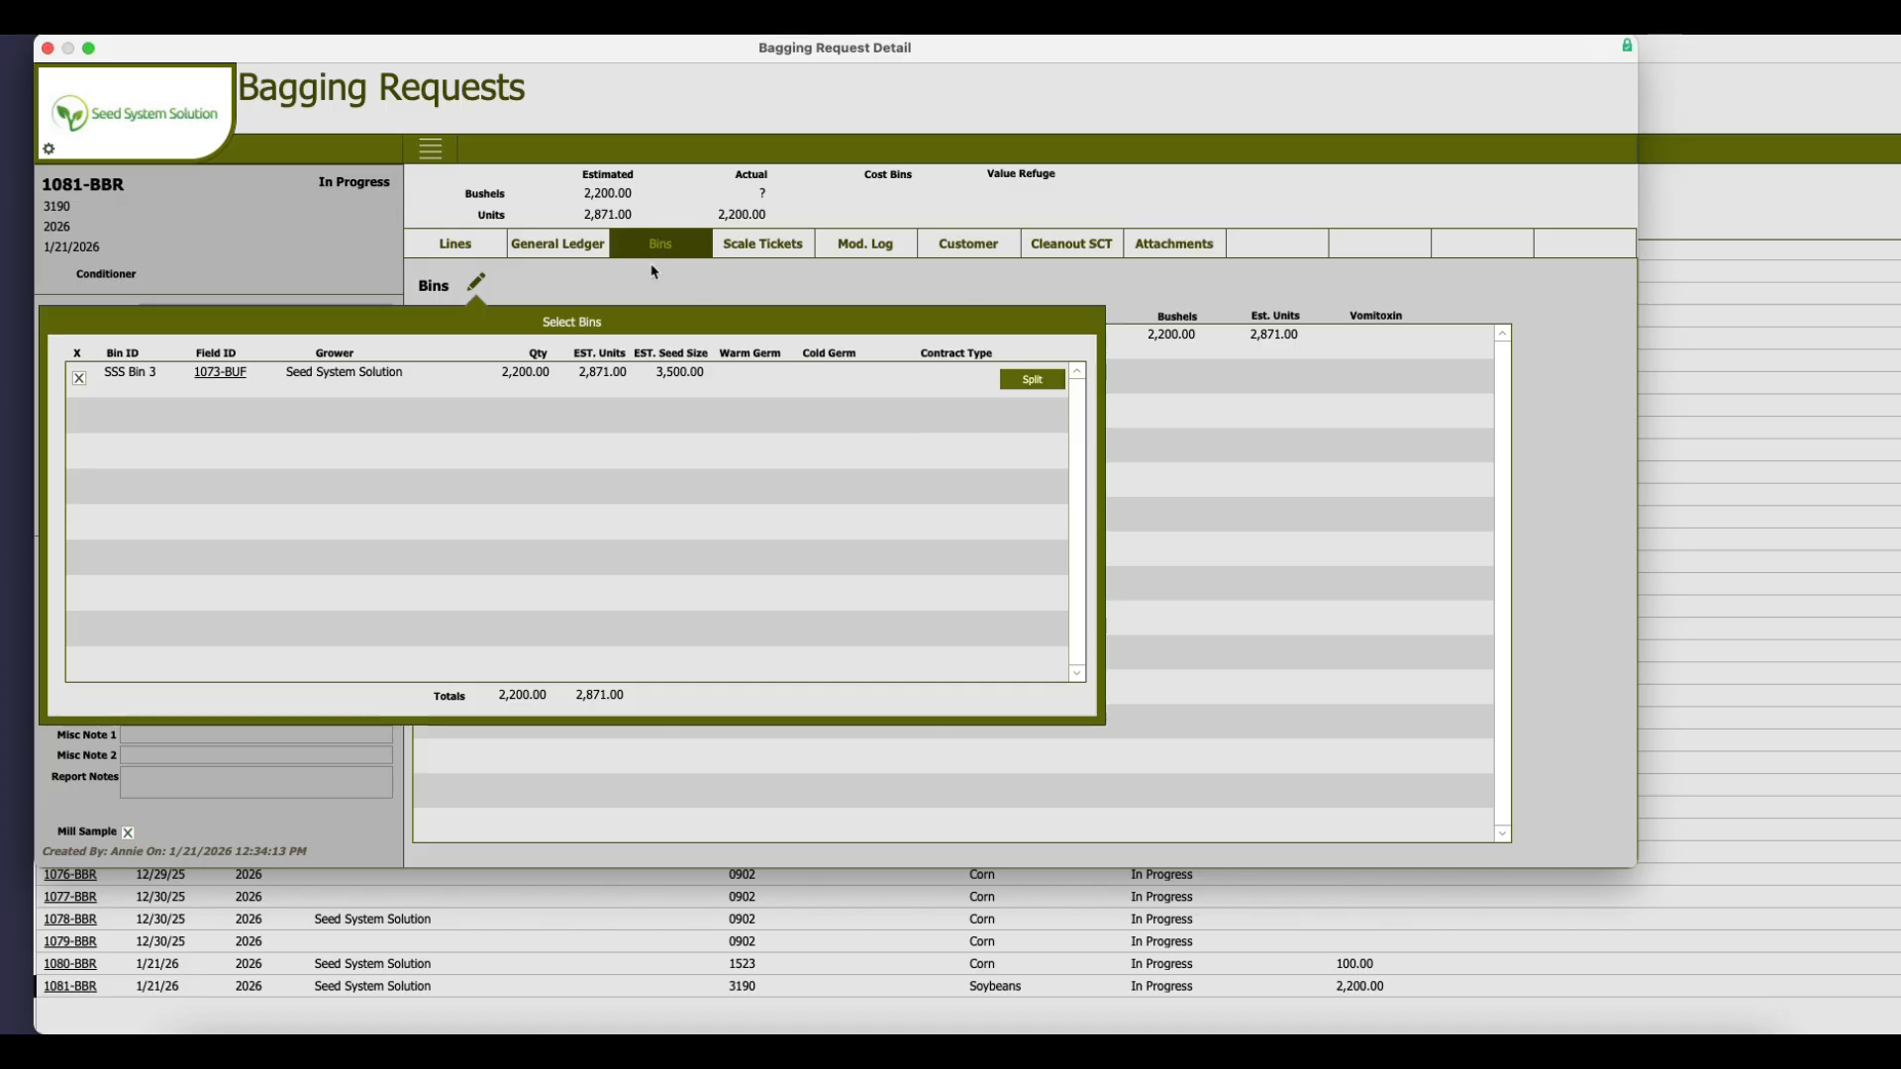
click(614, 297)
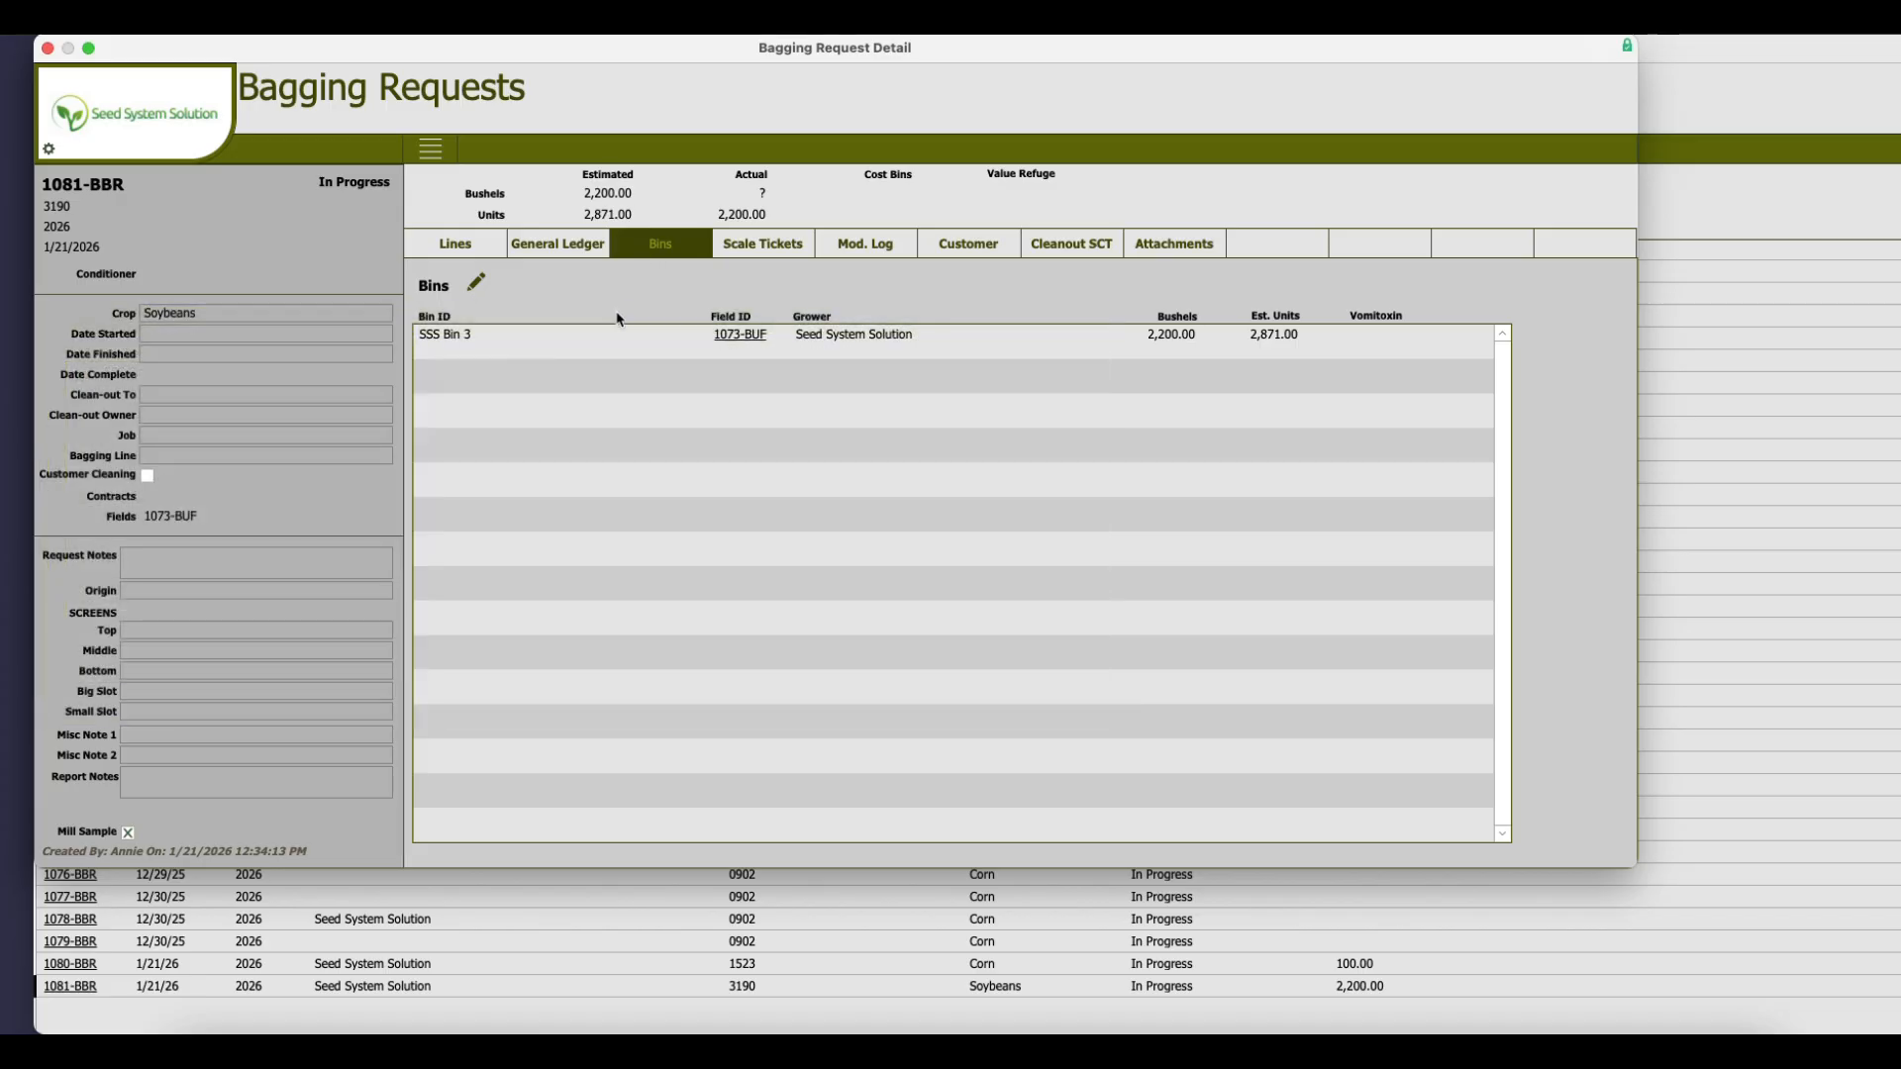
Display the product lines of bagging request 1081-BBR and reset the request's costs.
click(487, 248)
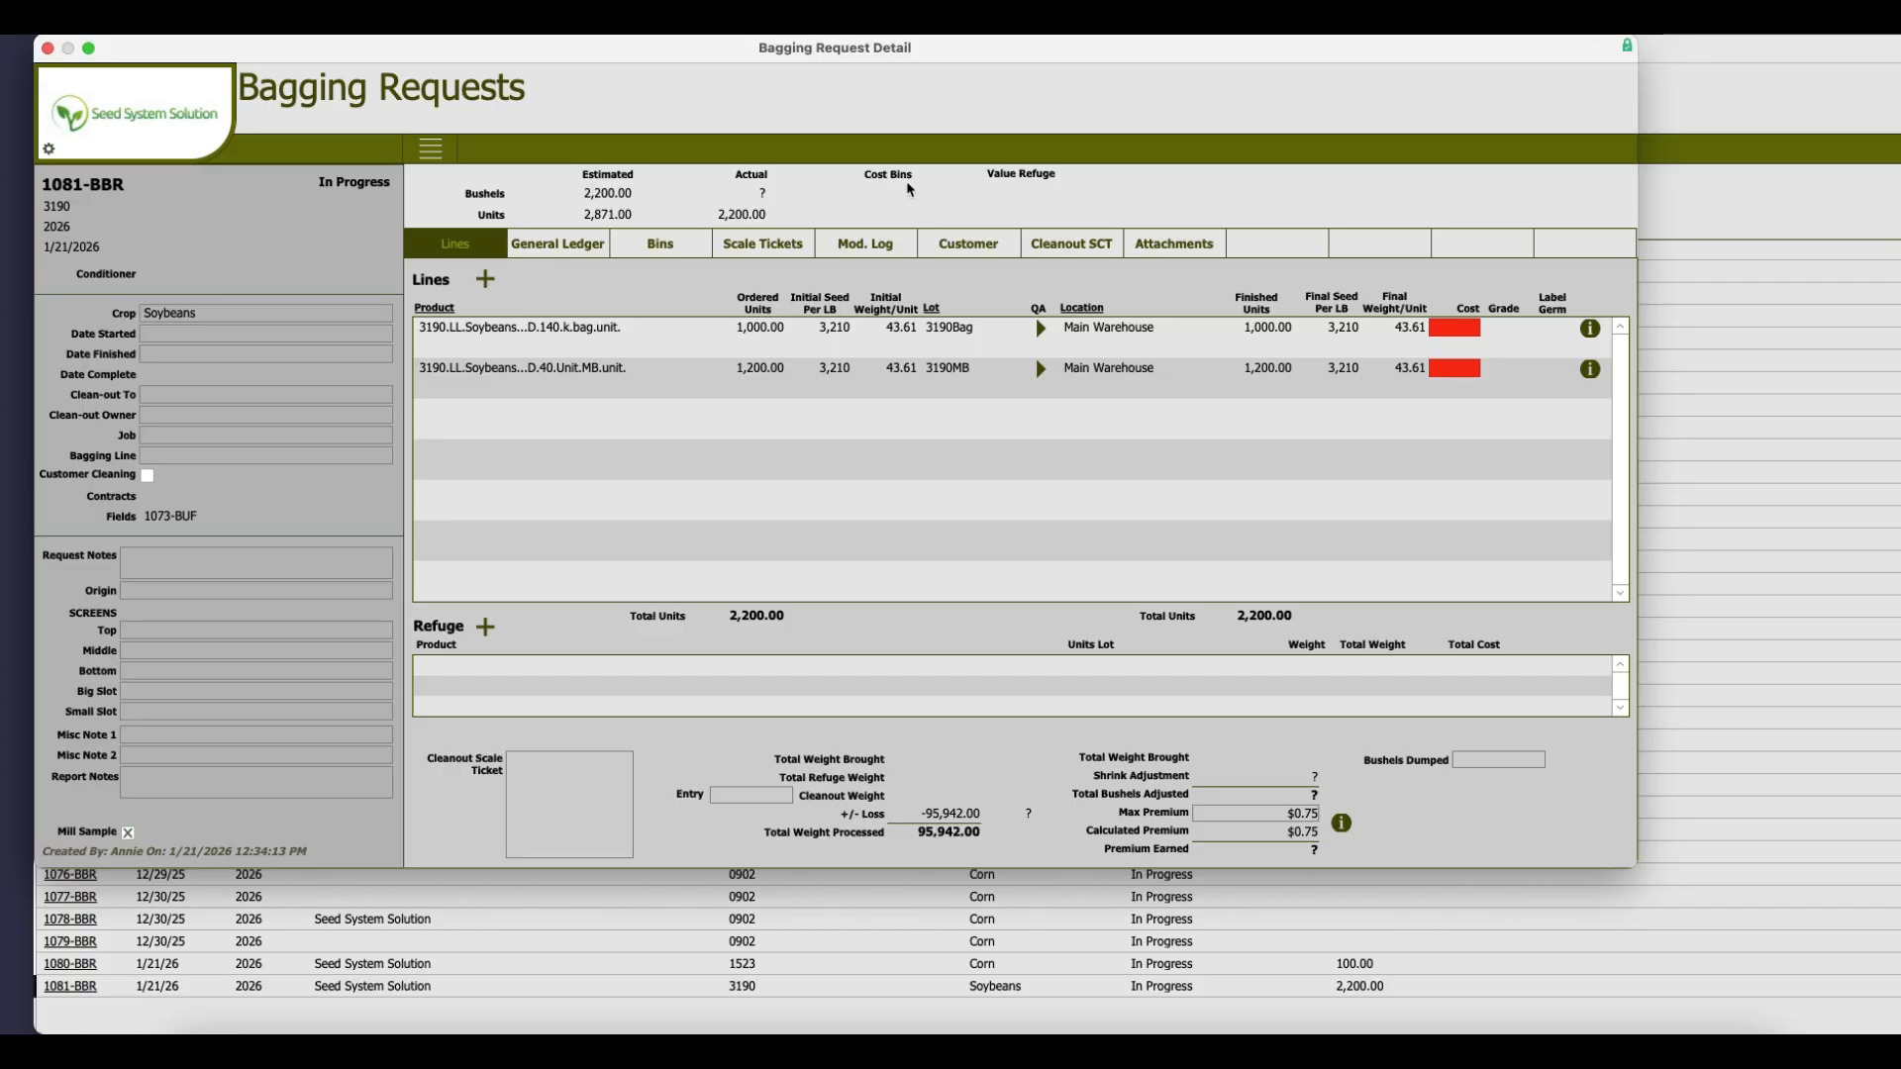
click(436, 150)
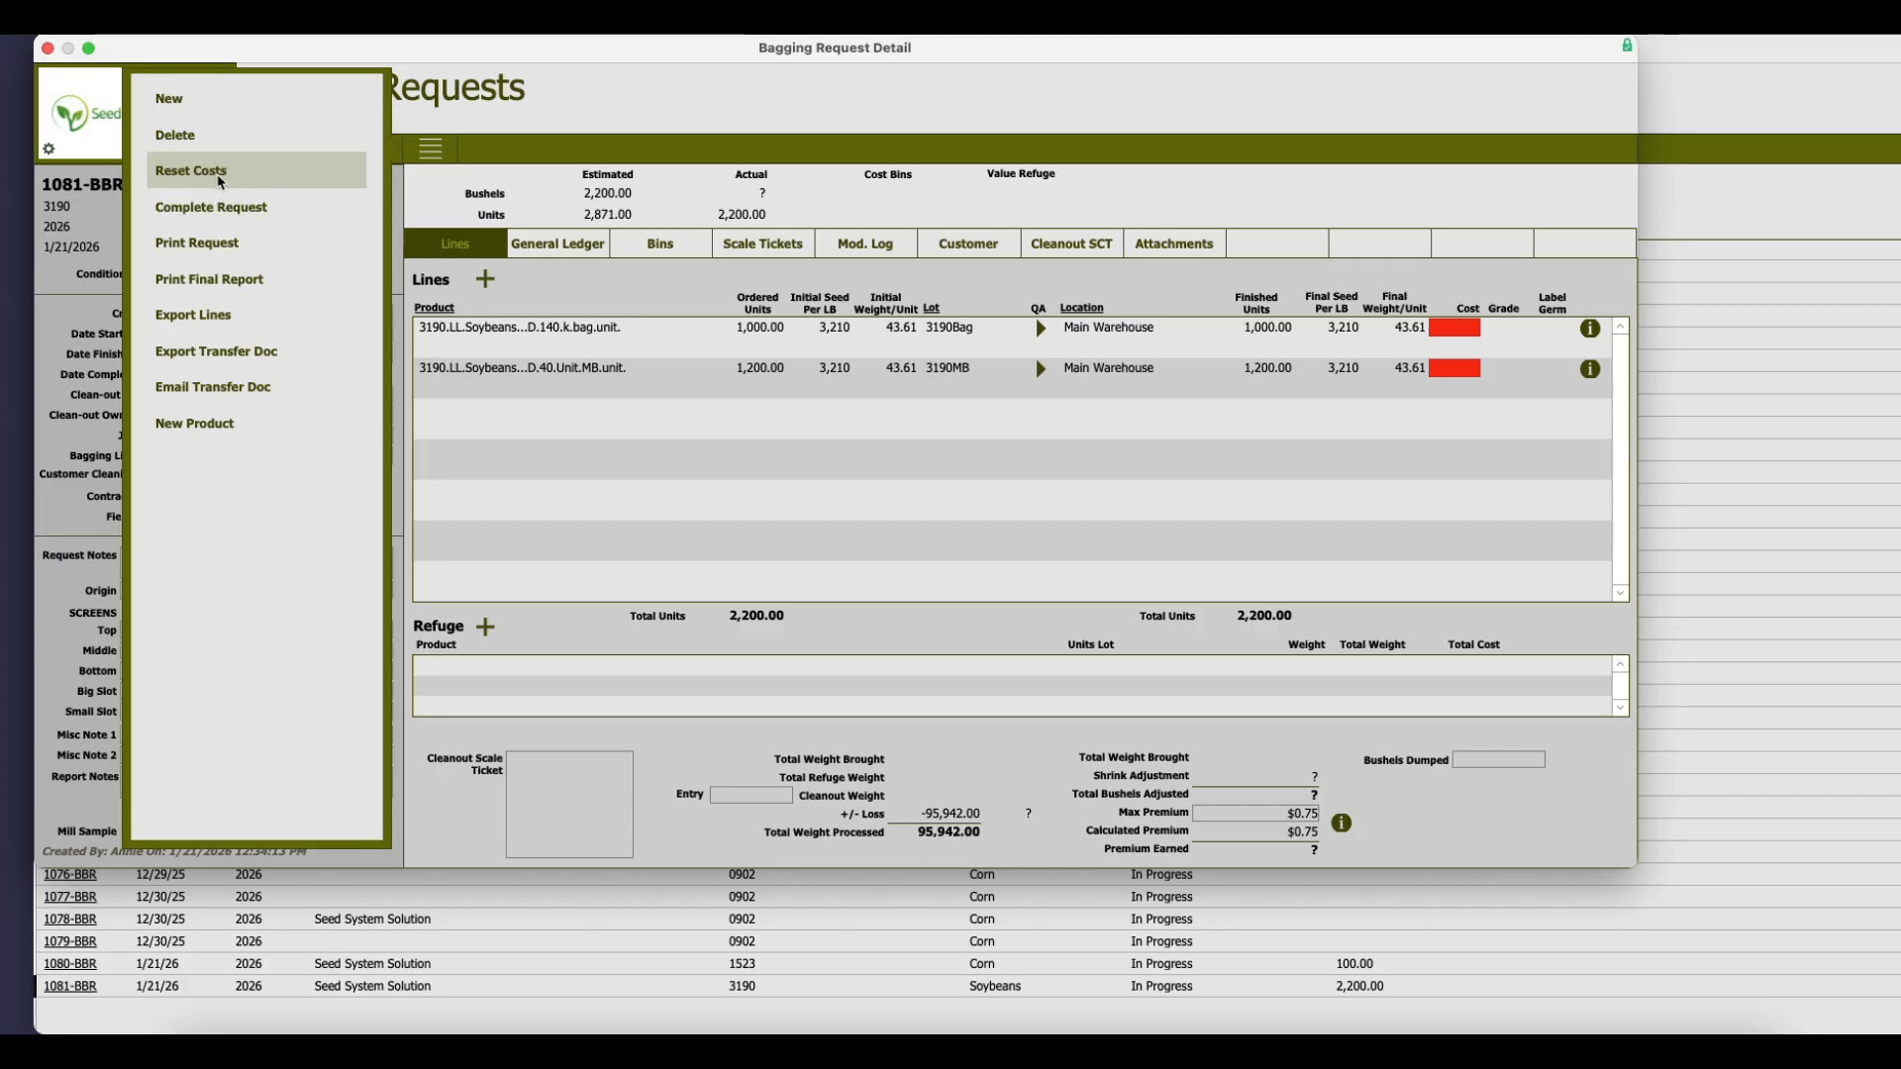
click(220, 179)
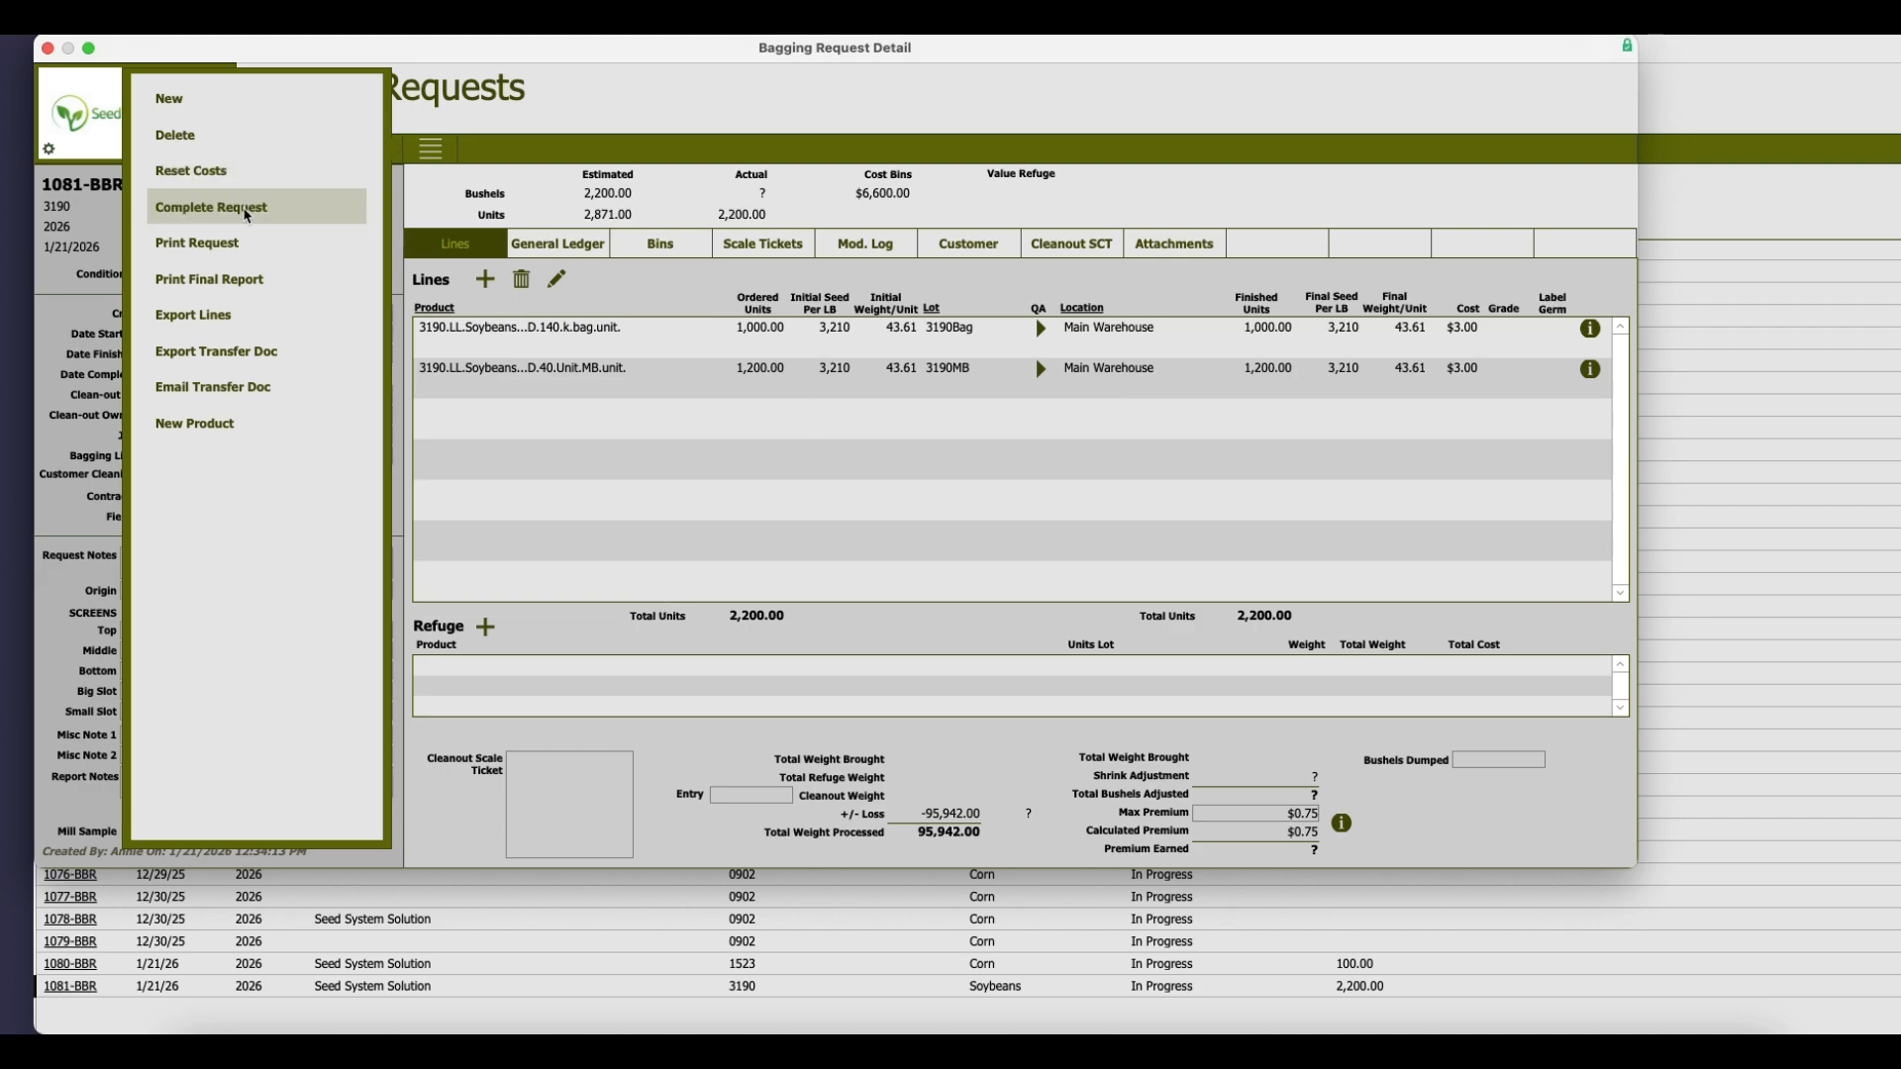
Complete the bagging request with completion date 1/21/2026, recalculating costs based on the fields, and return to the Bagging Requests list.
click(249, 211)
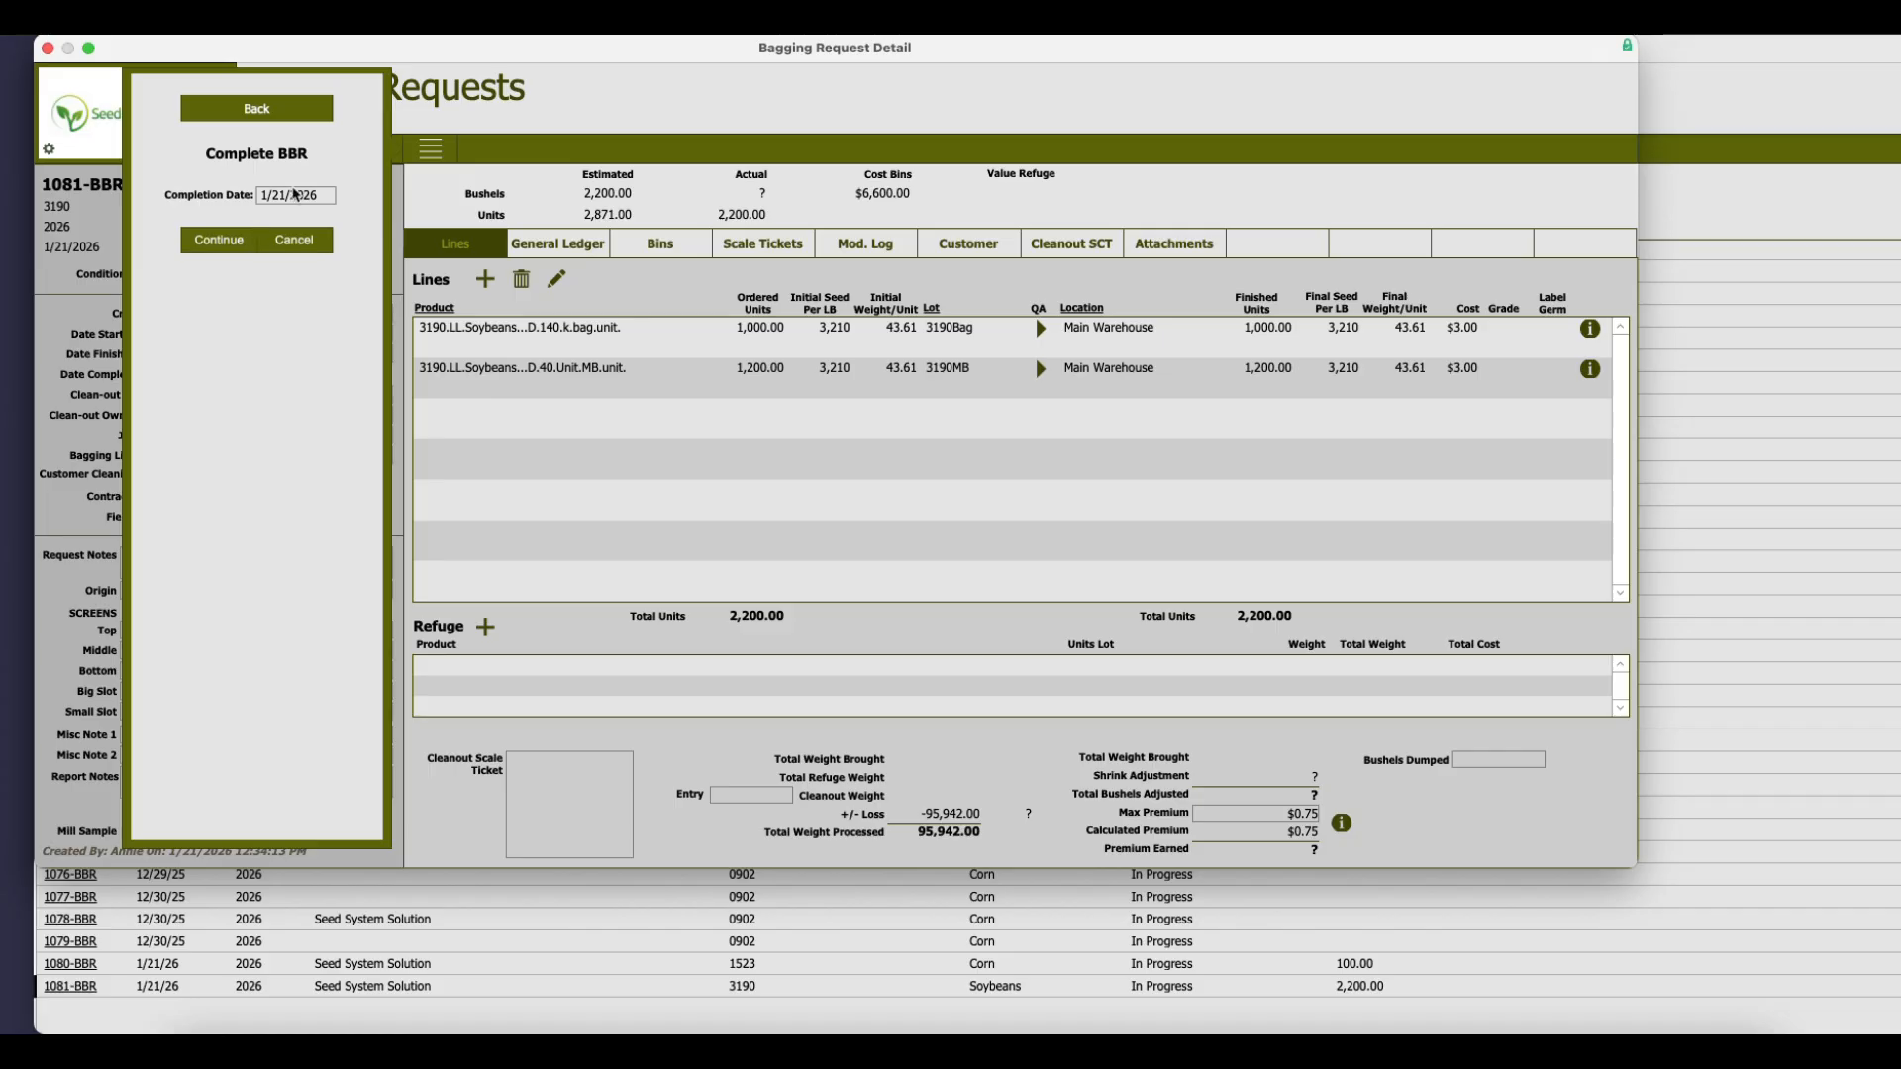
click(230, 241)
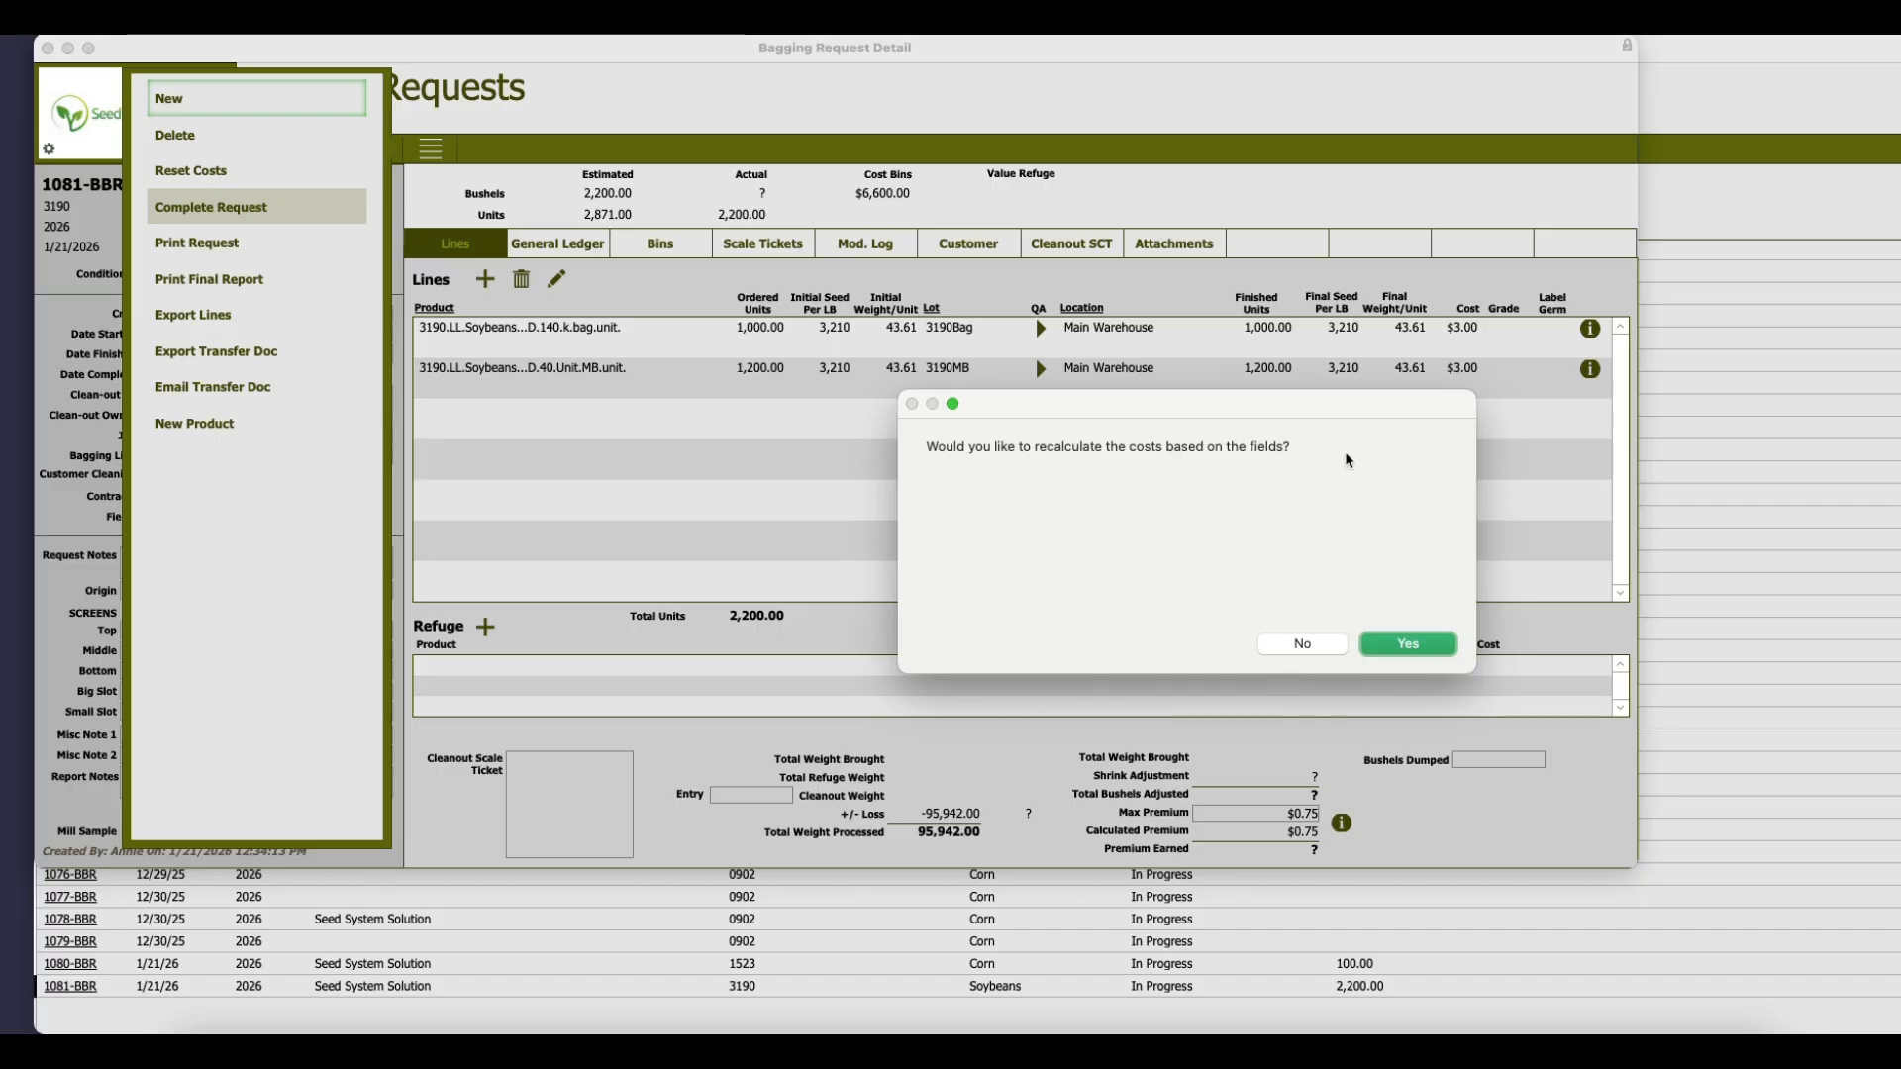
click(1440, 646)
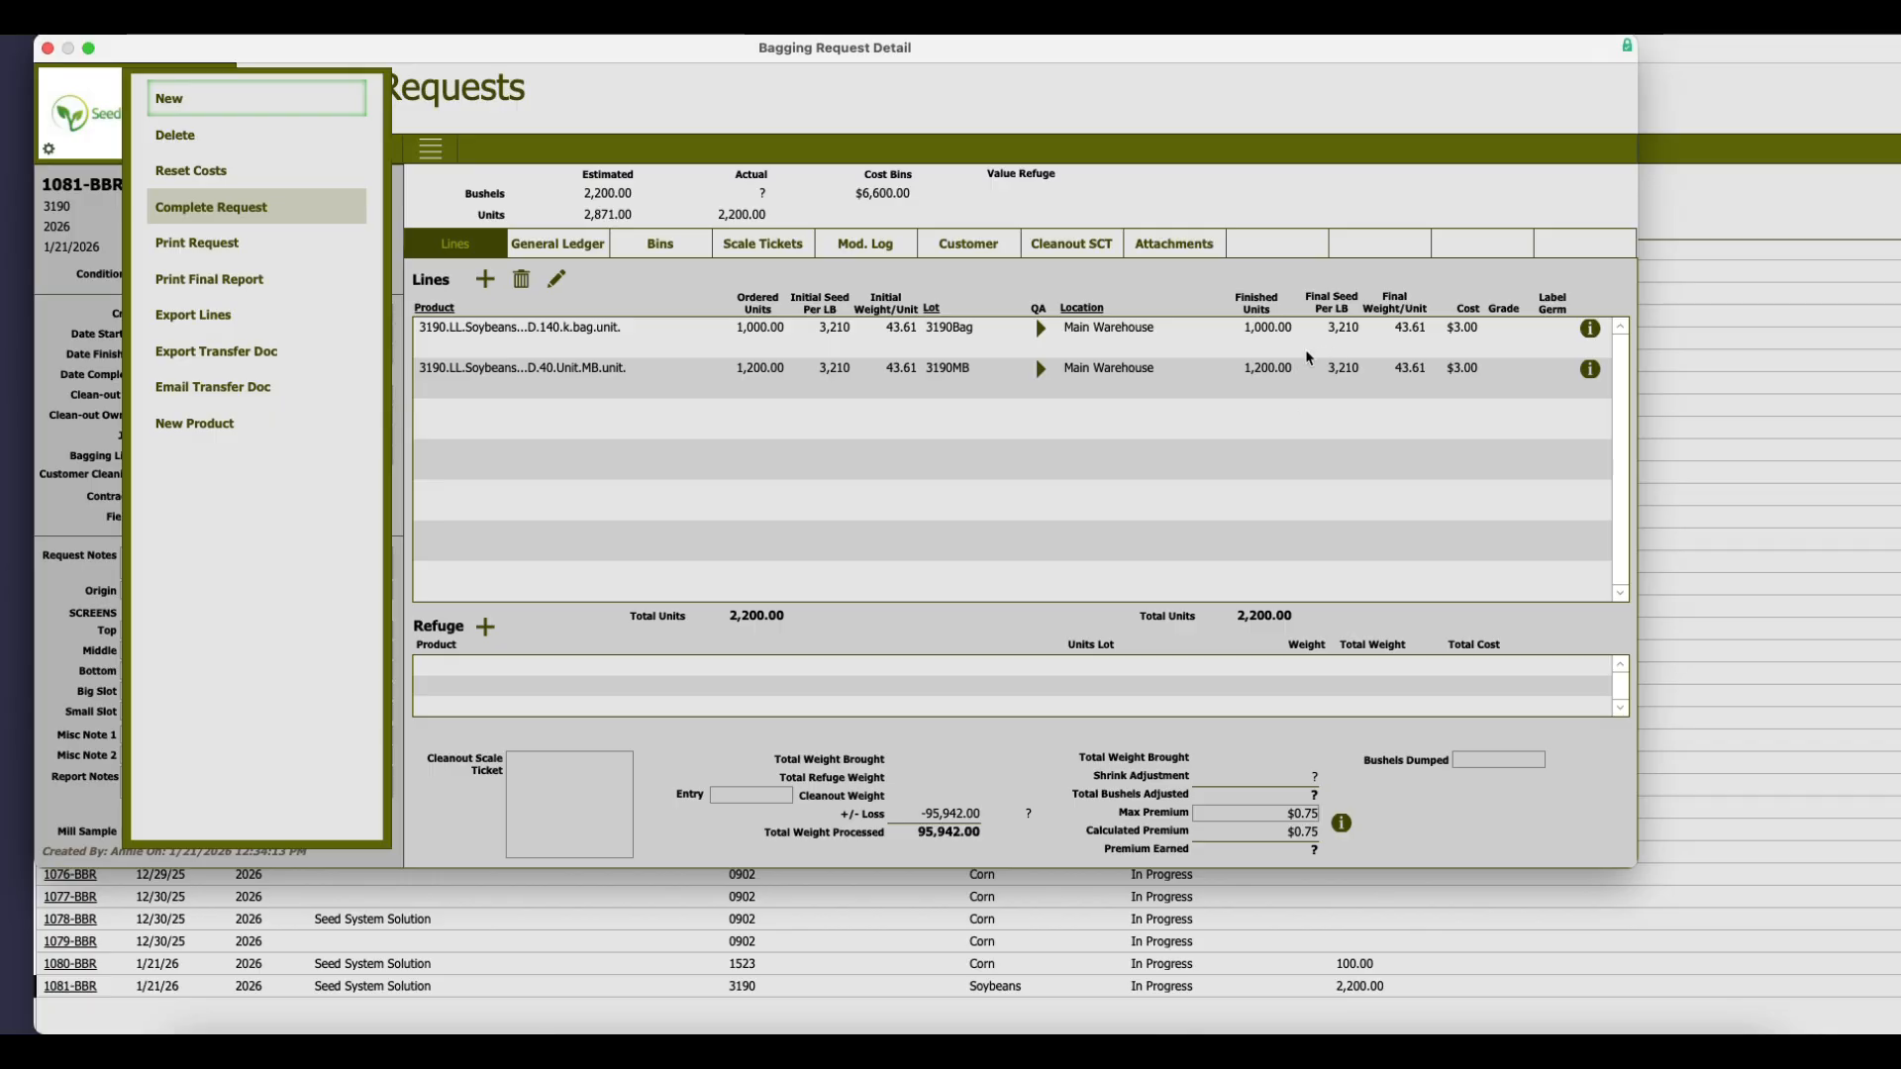
click(1435, 641)
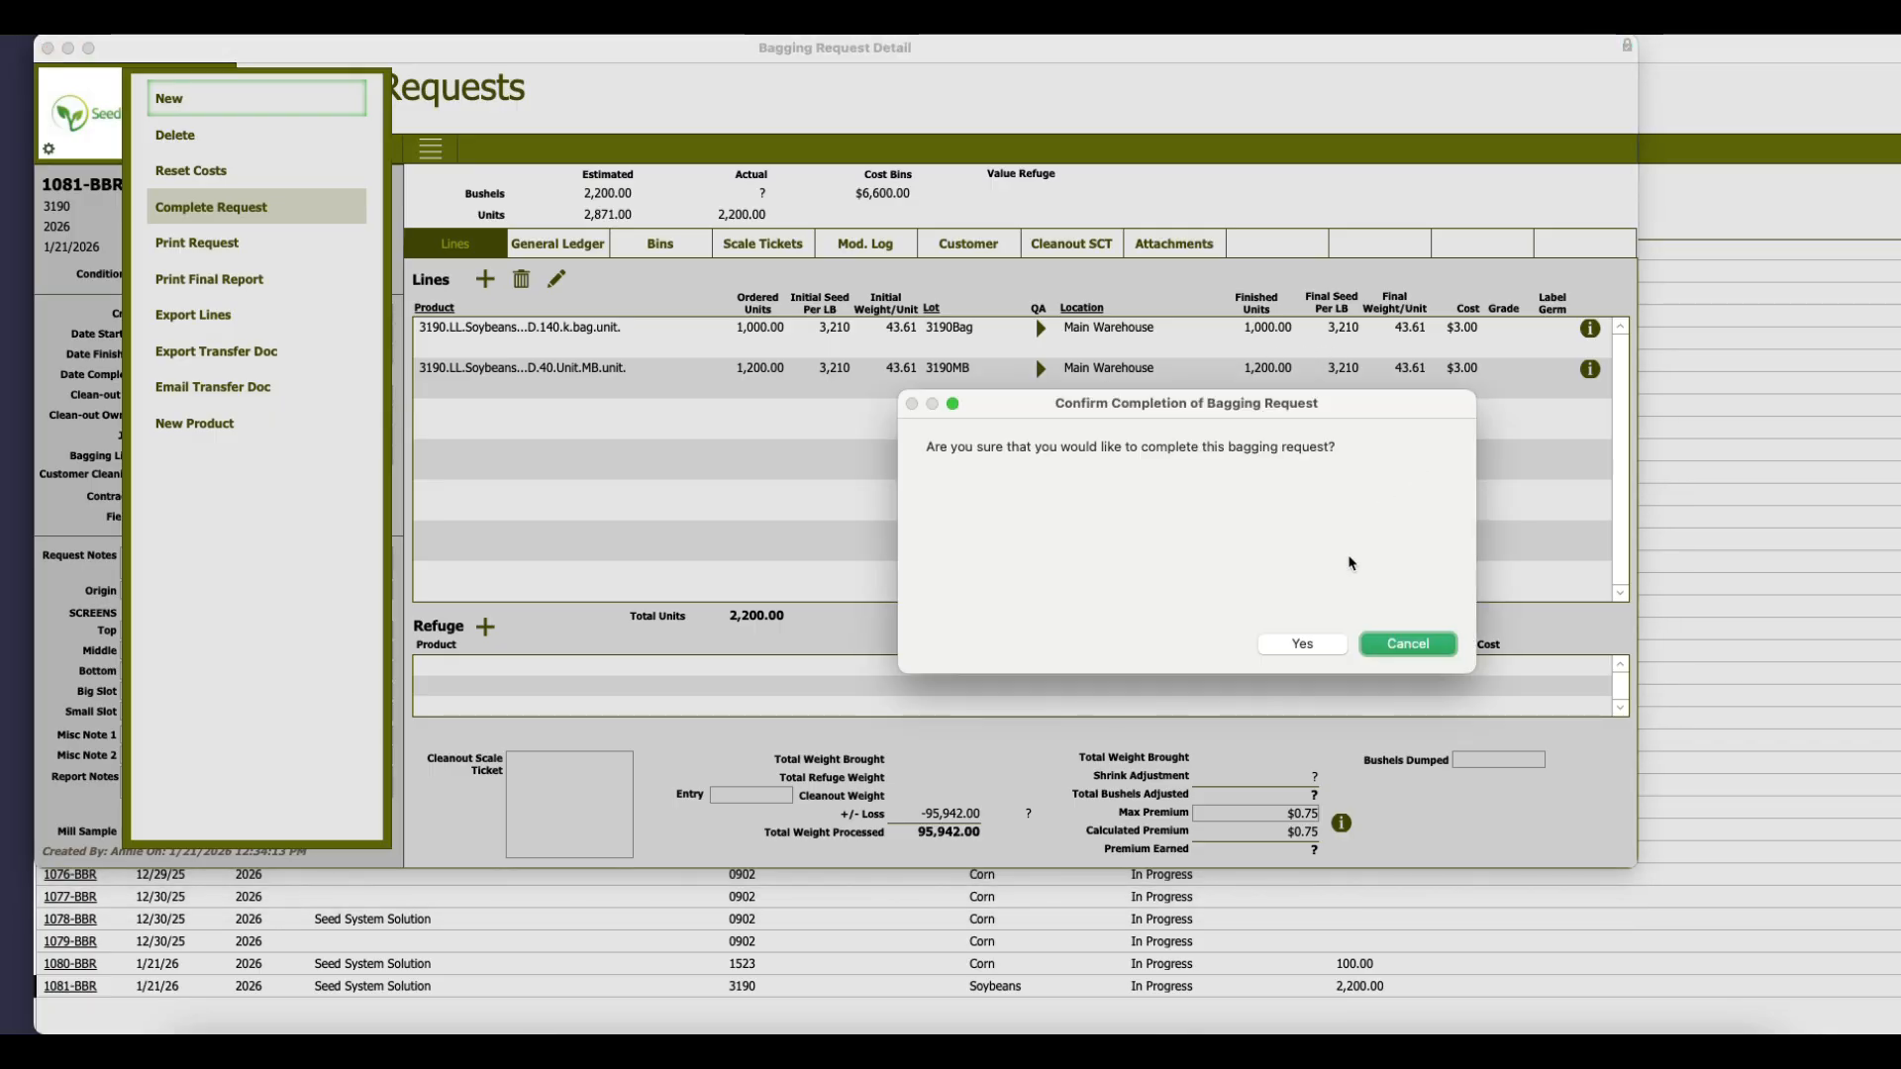
click(1342, 644)
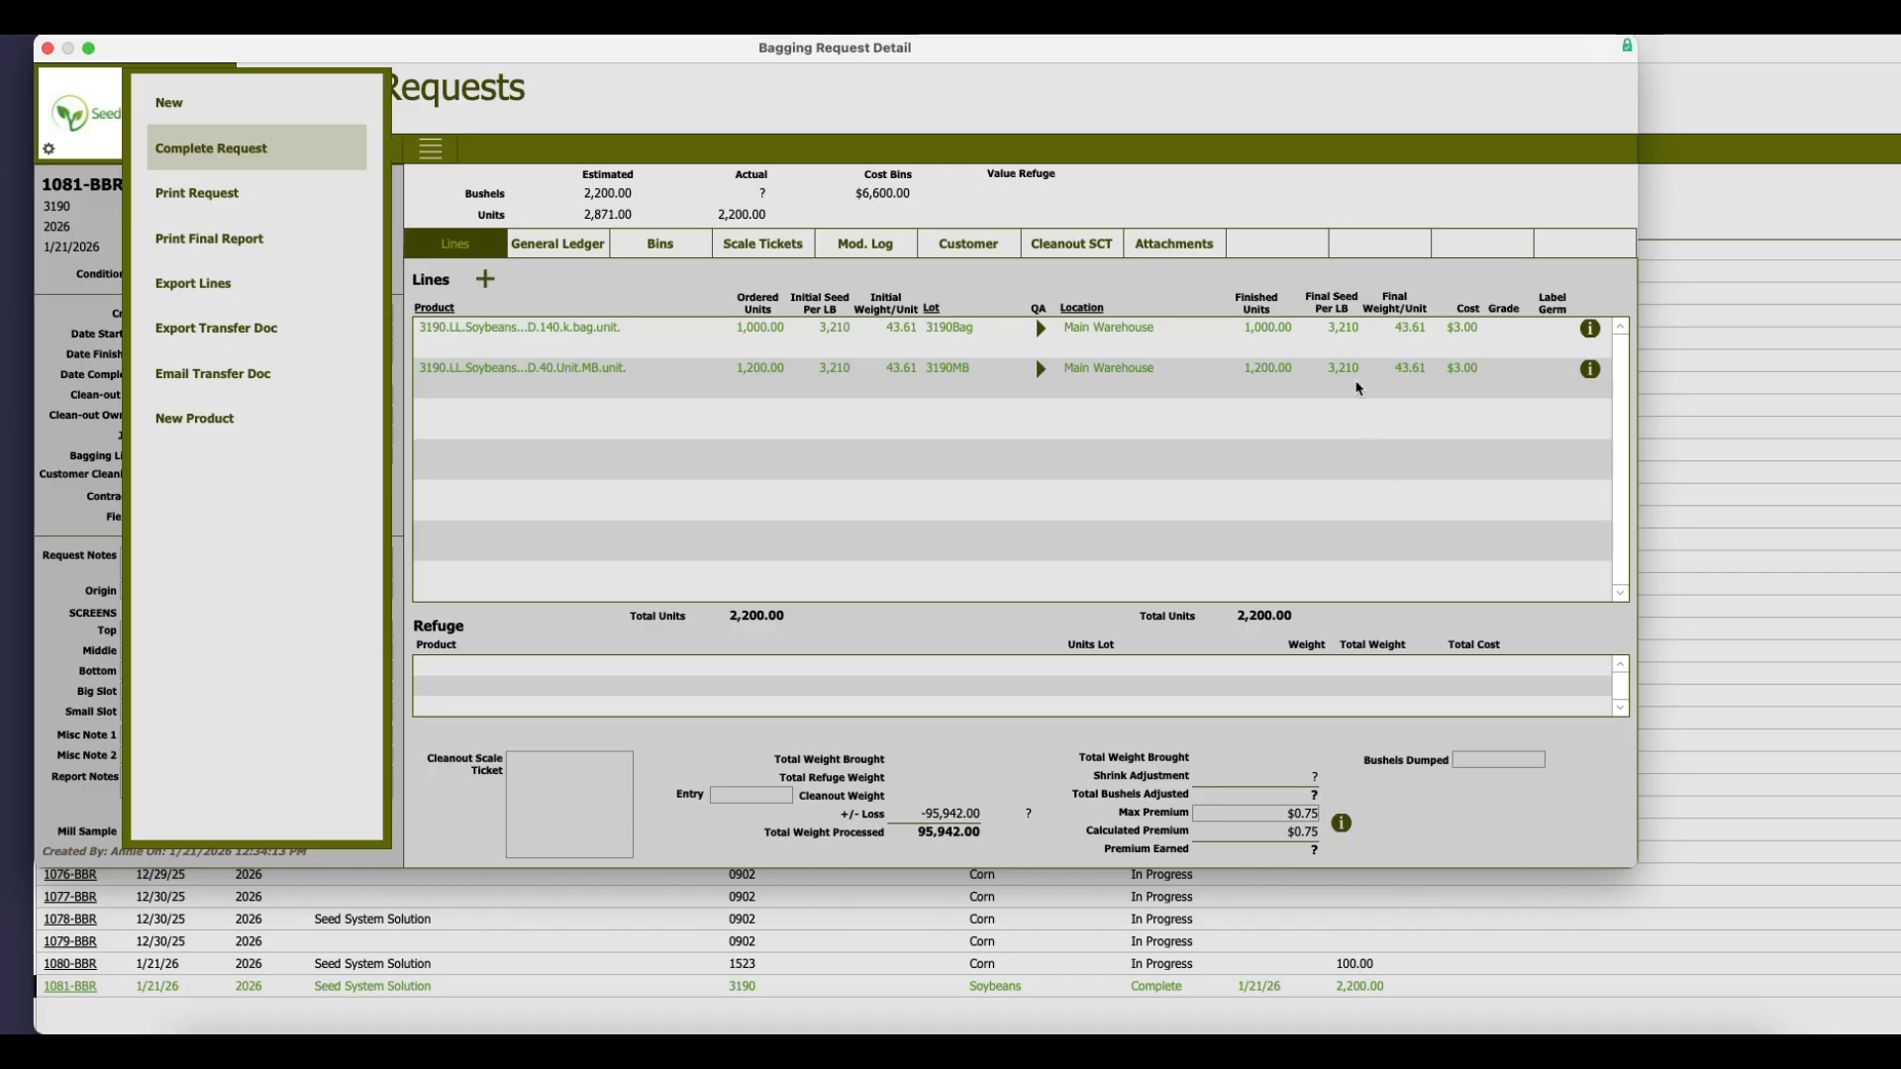
click(161, 119)
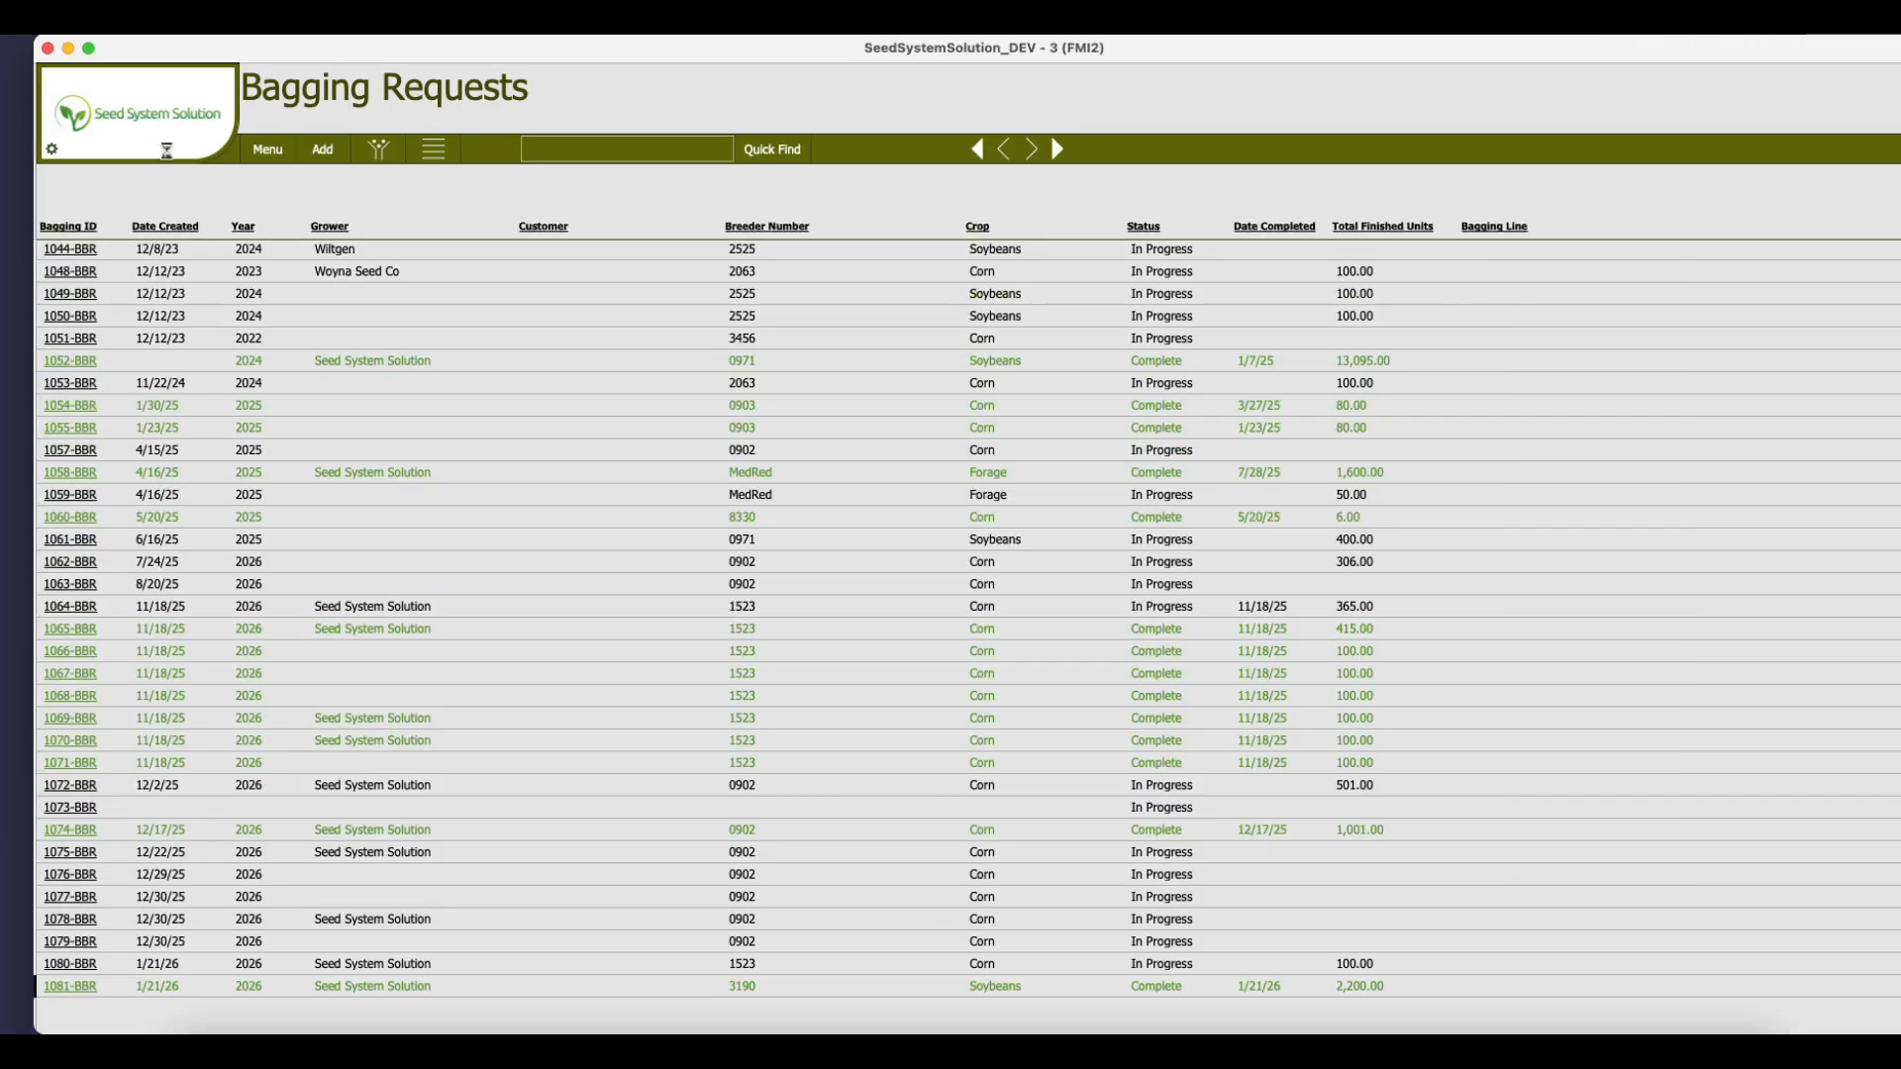
key(super+w)
Open the bulk Grower Report and filter it to the vendor Seed System Solution.
click(269, 151)
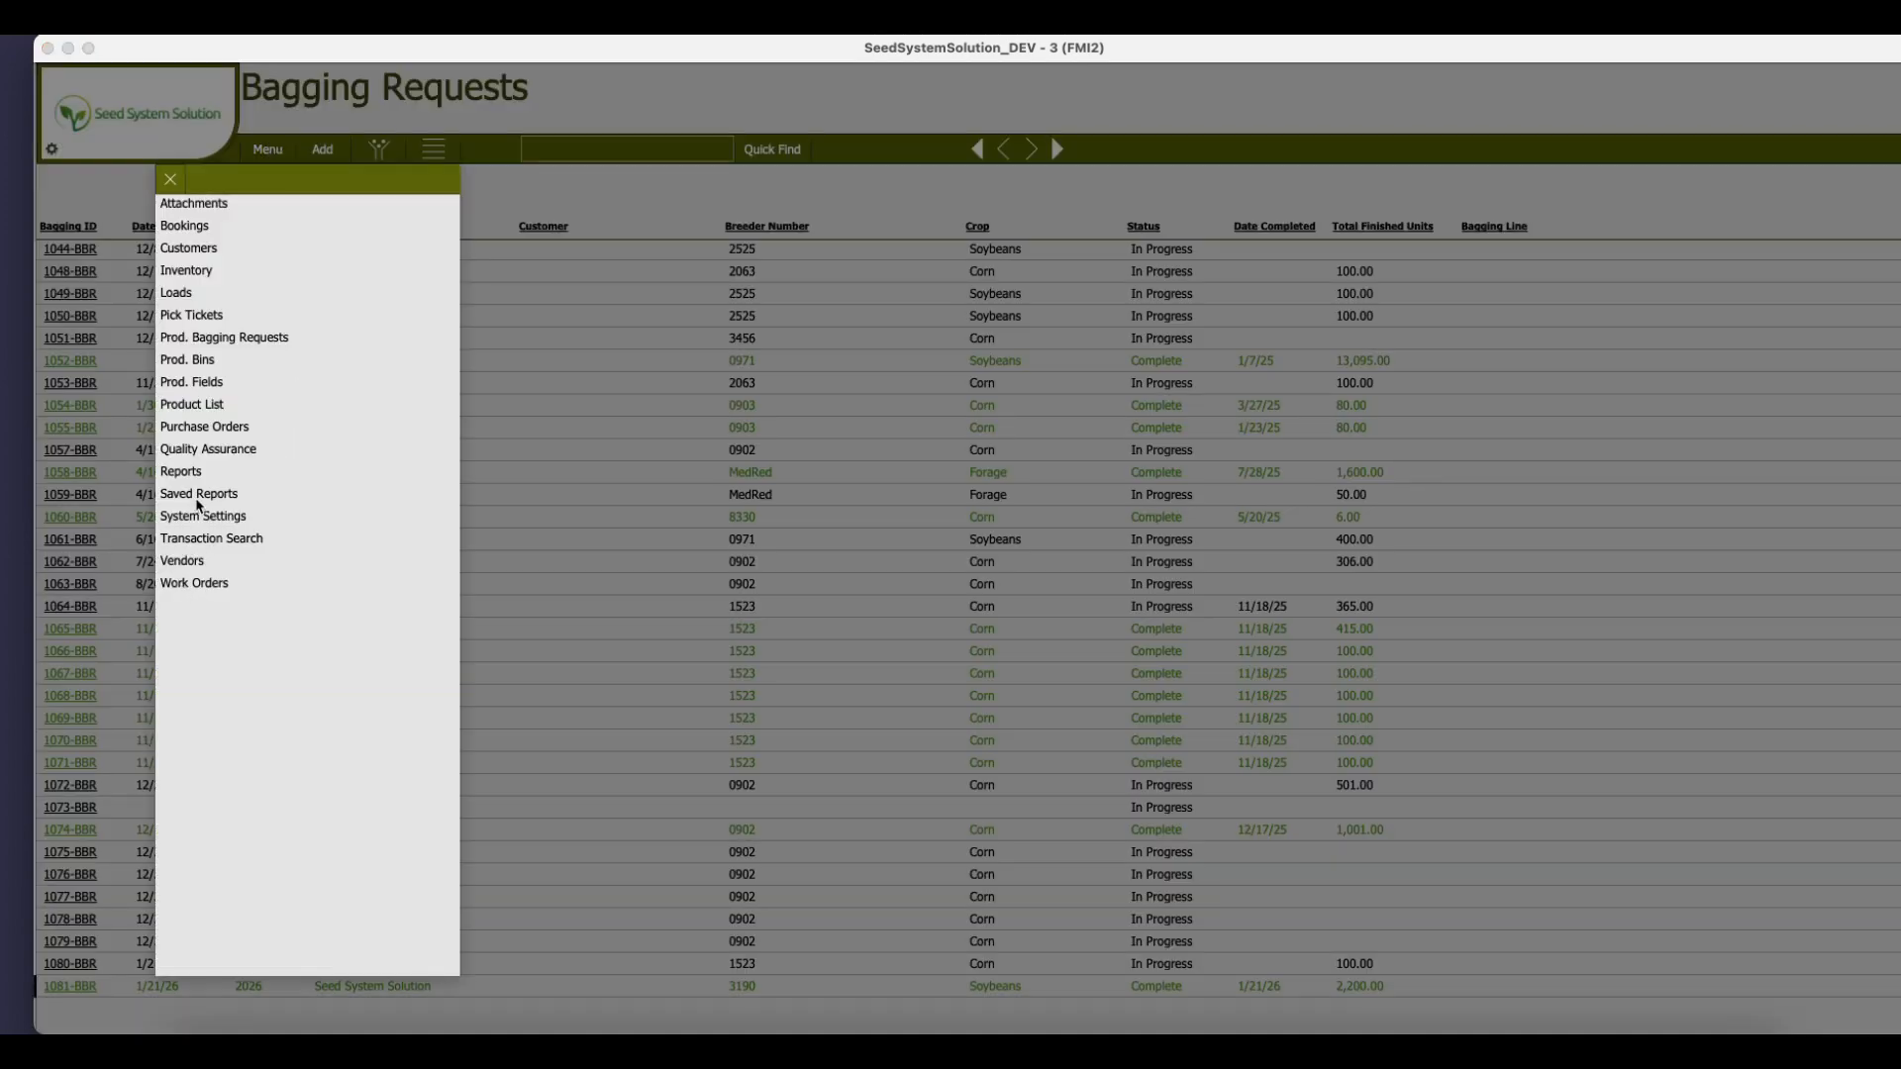
click(198, 475)
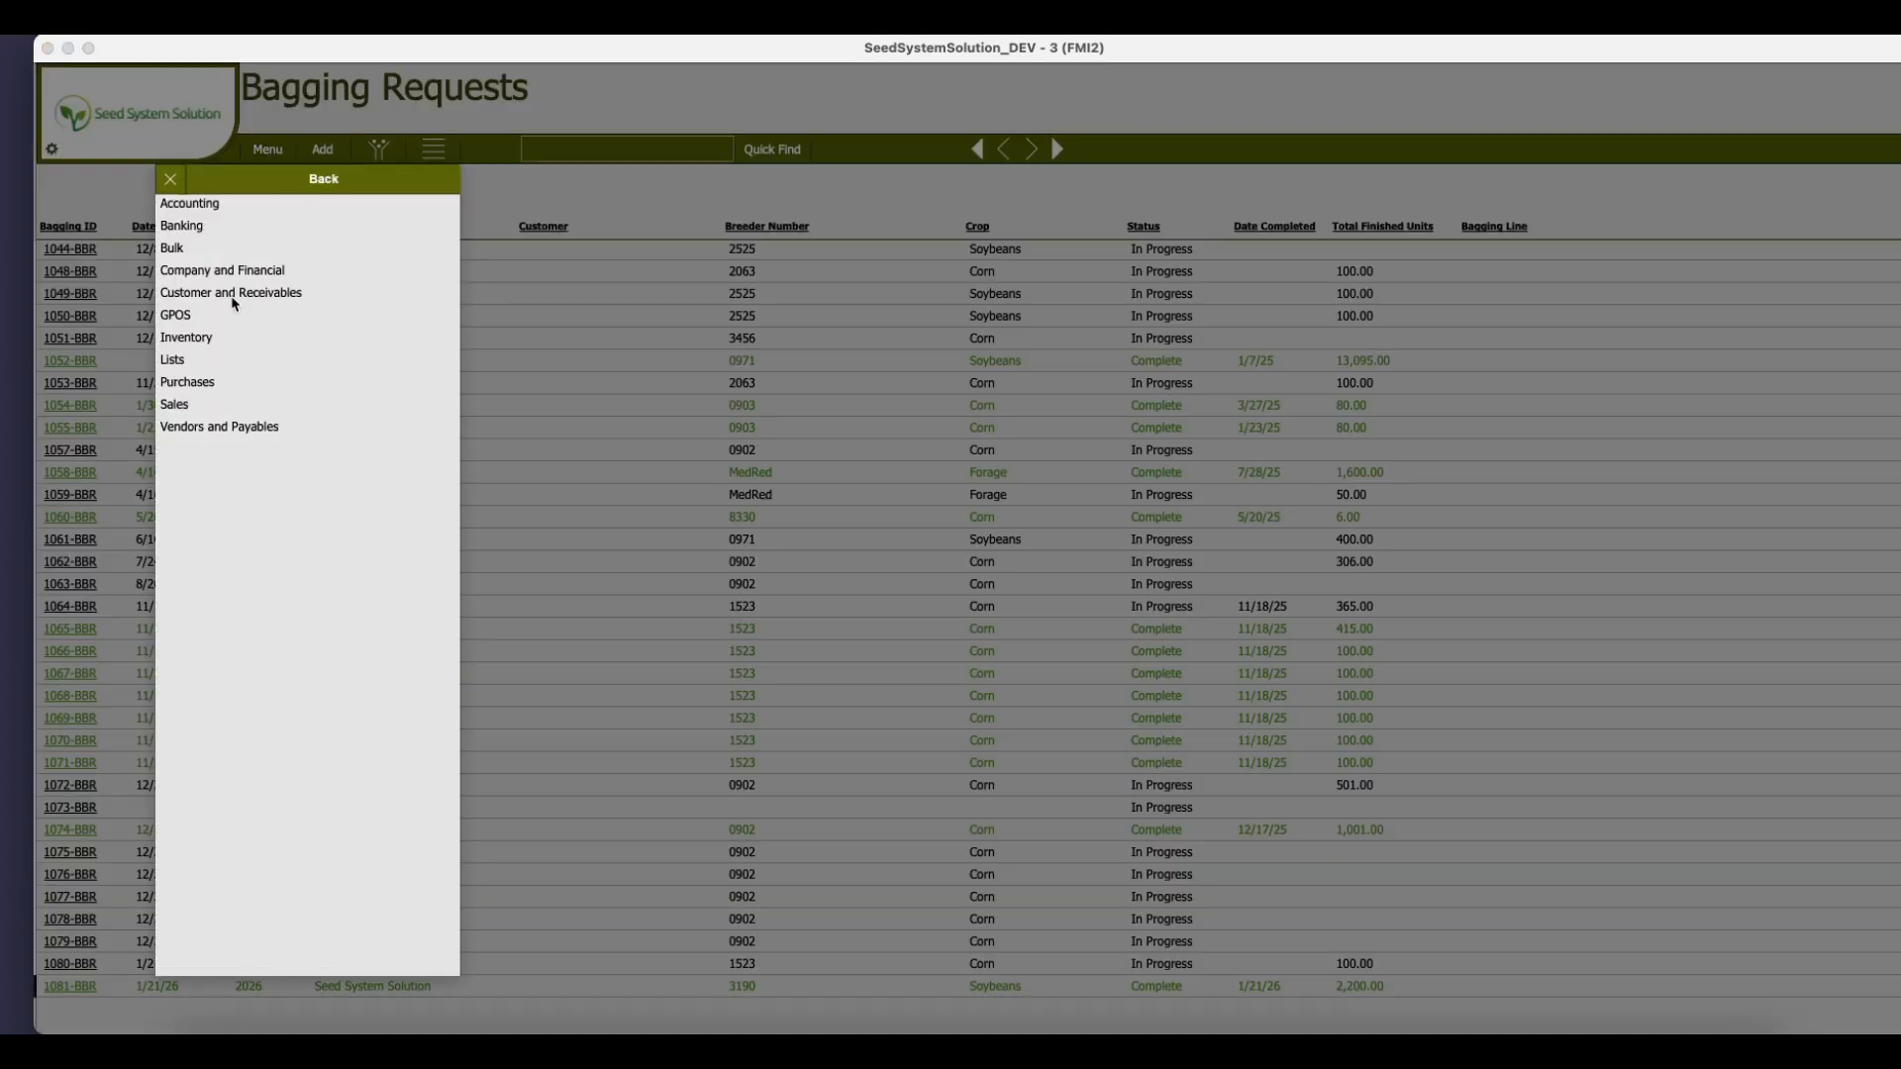
click(174, 249)
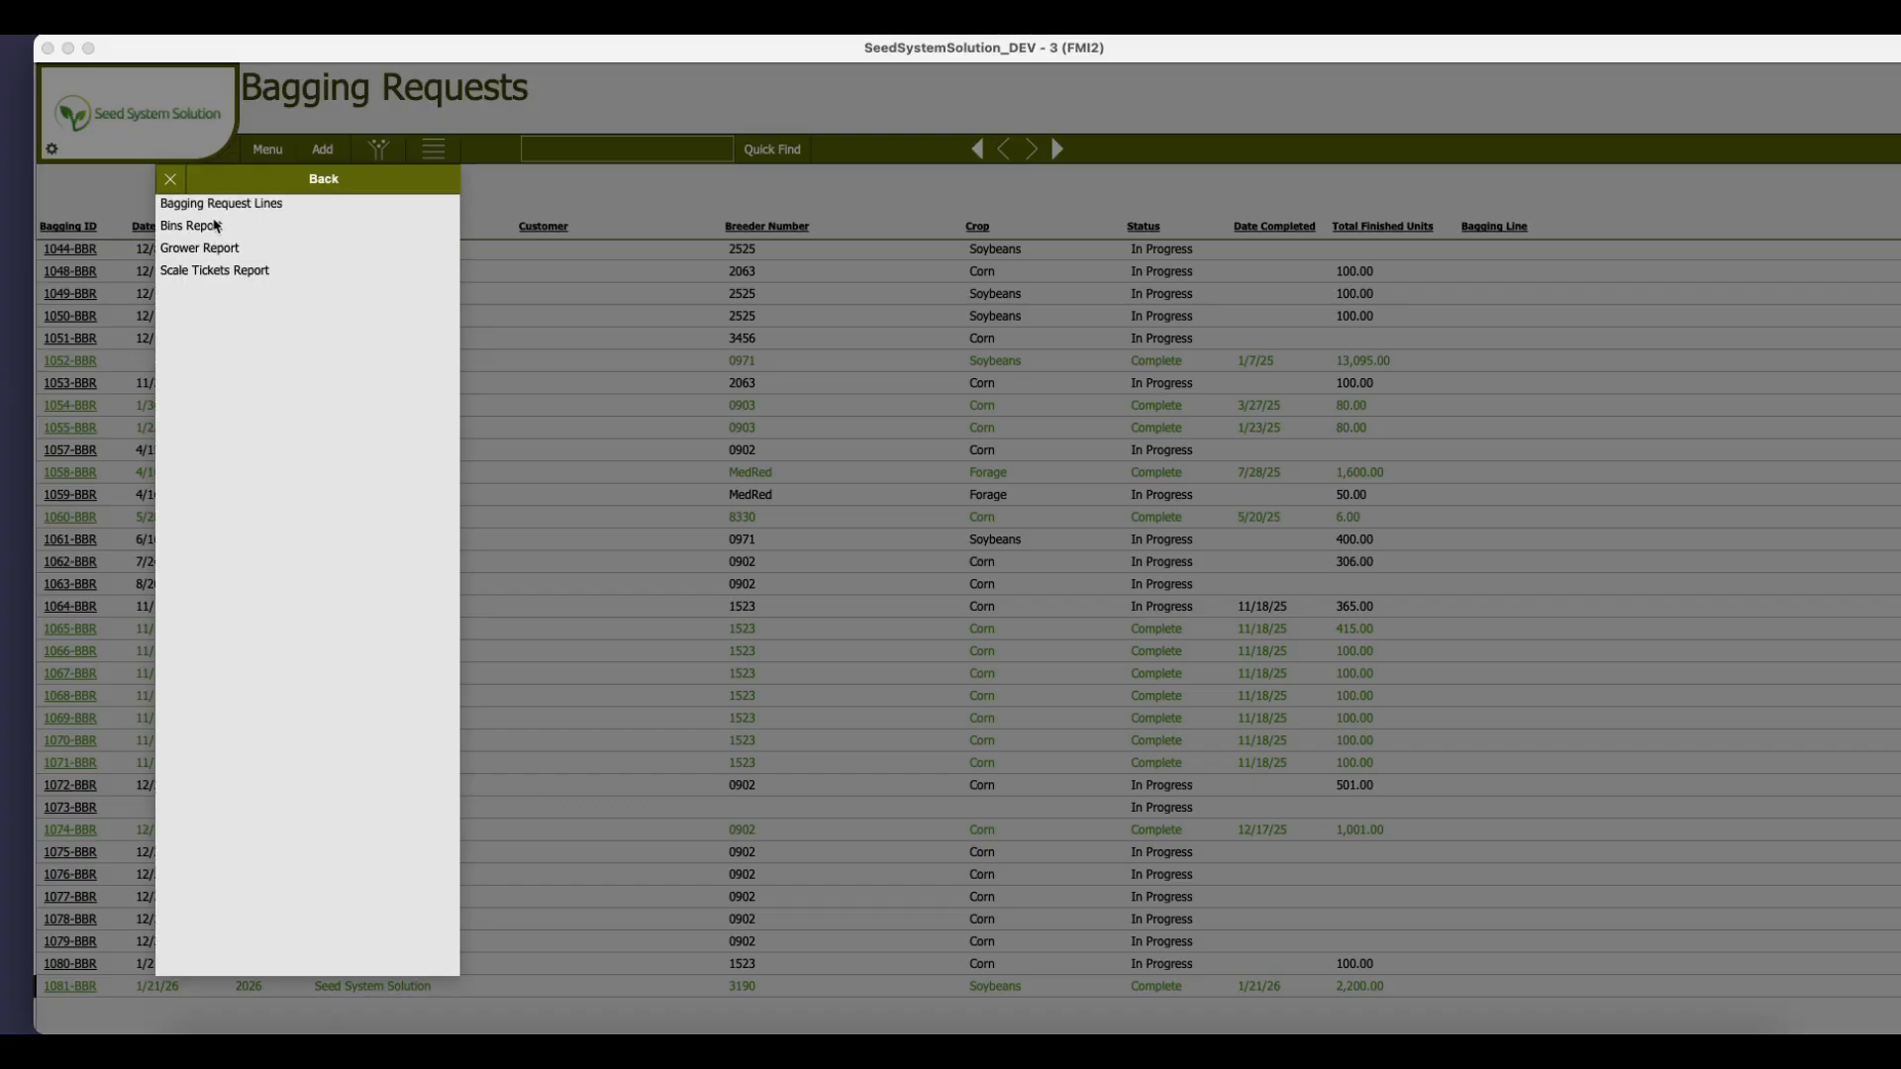
click(194, 256)
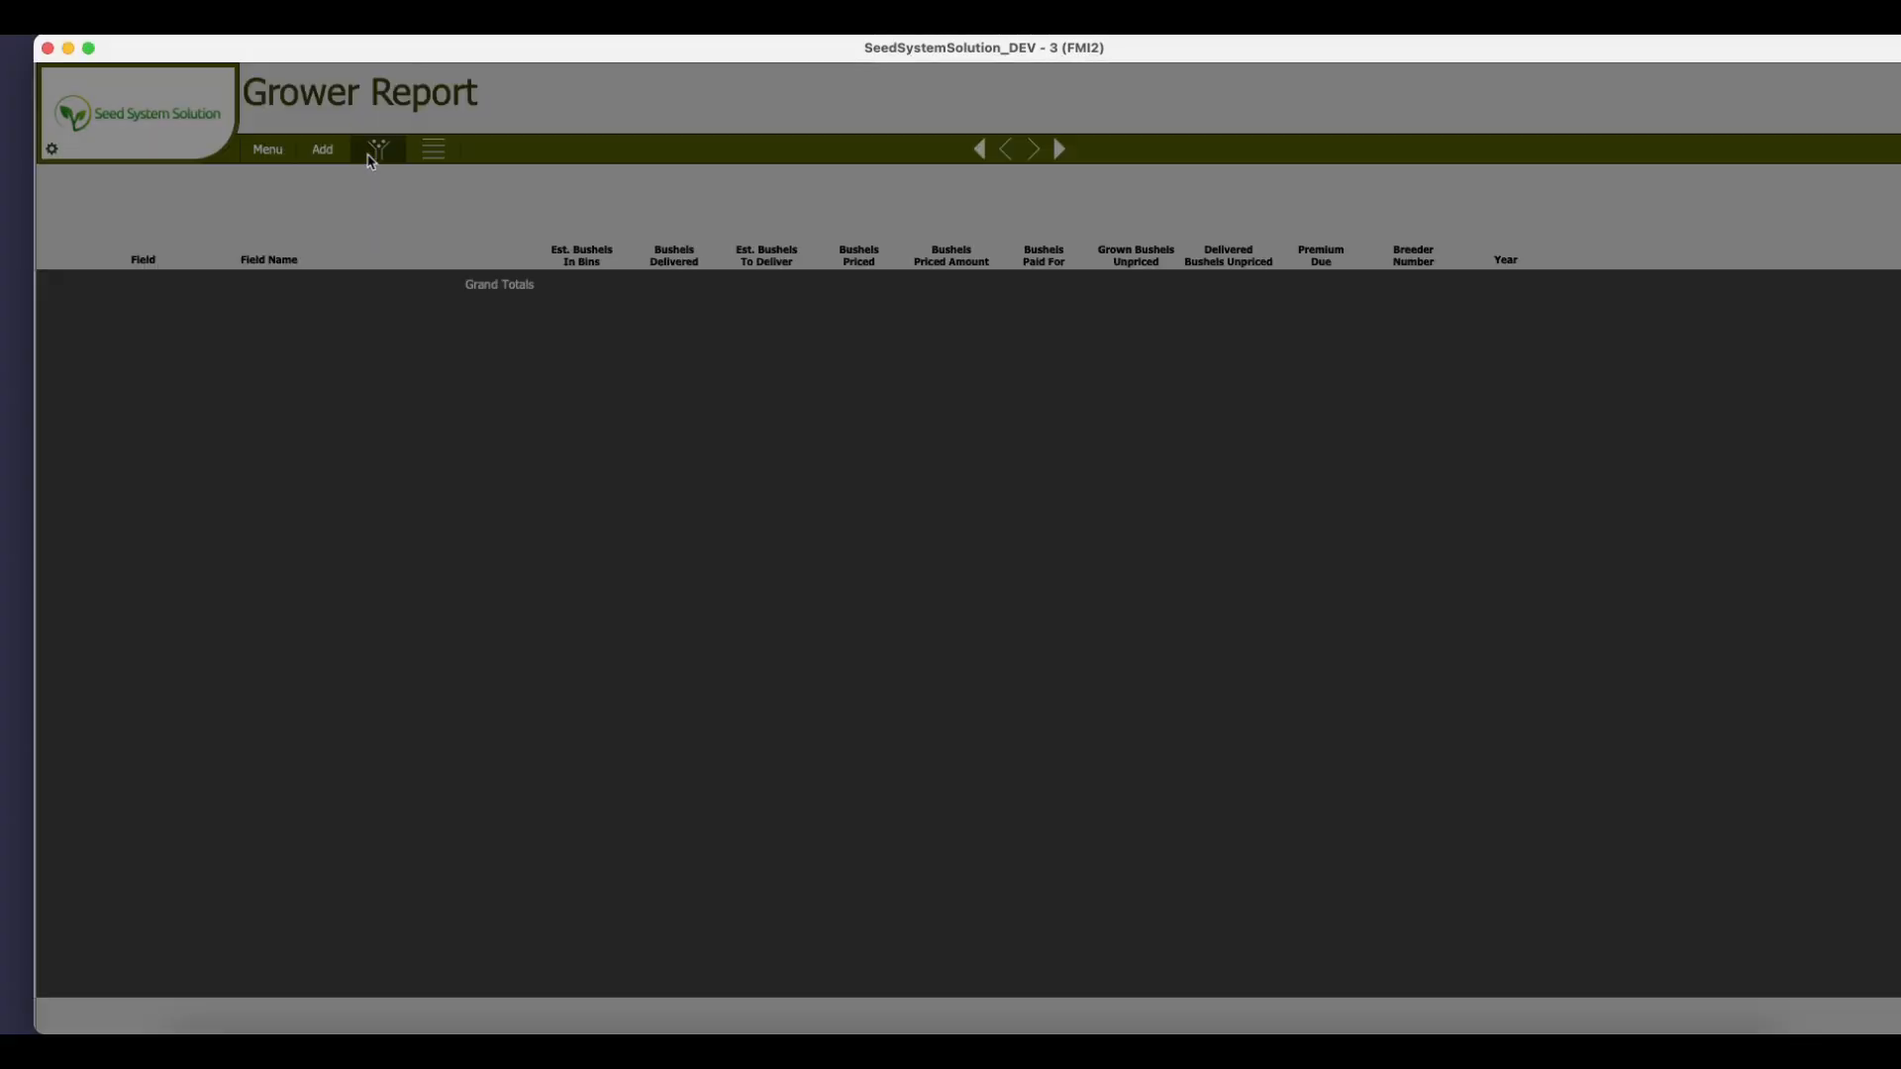
click(370, 158)
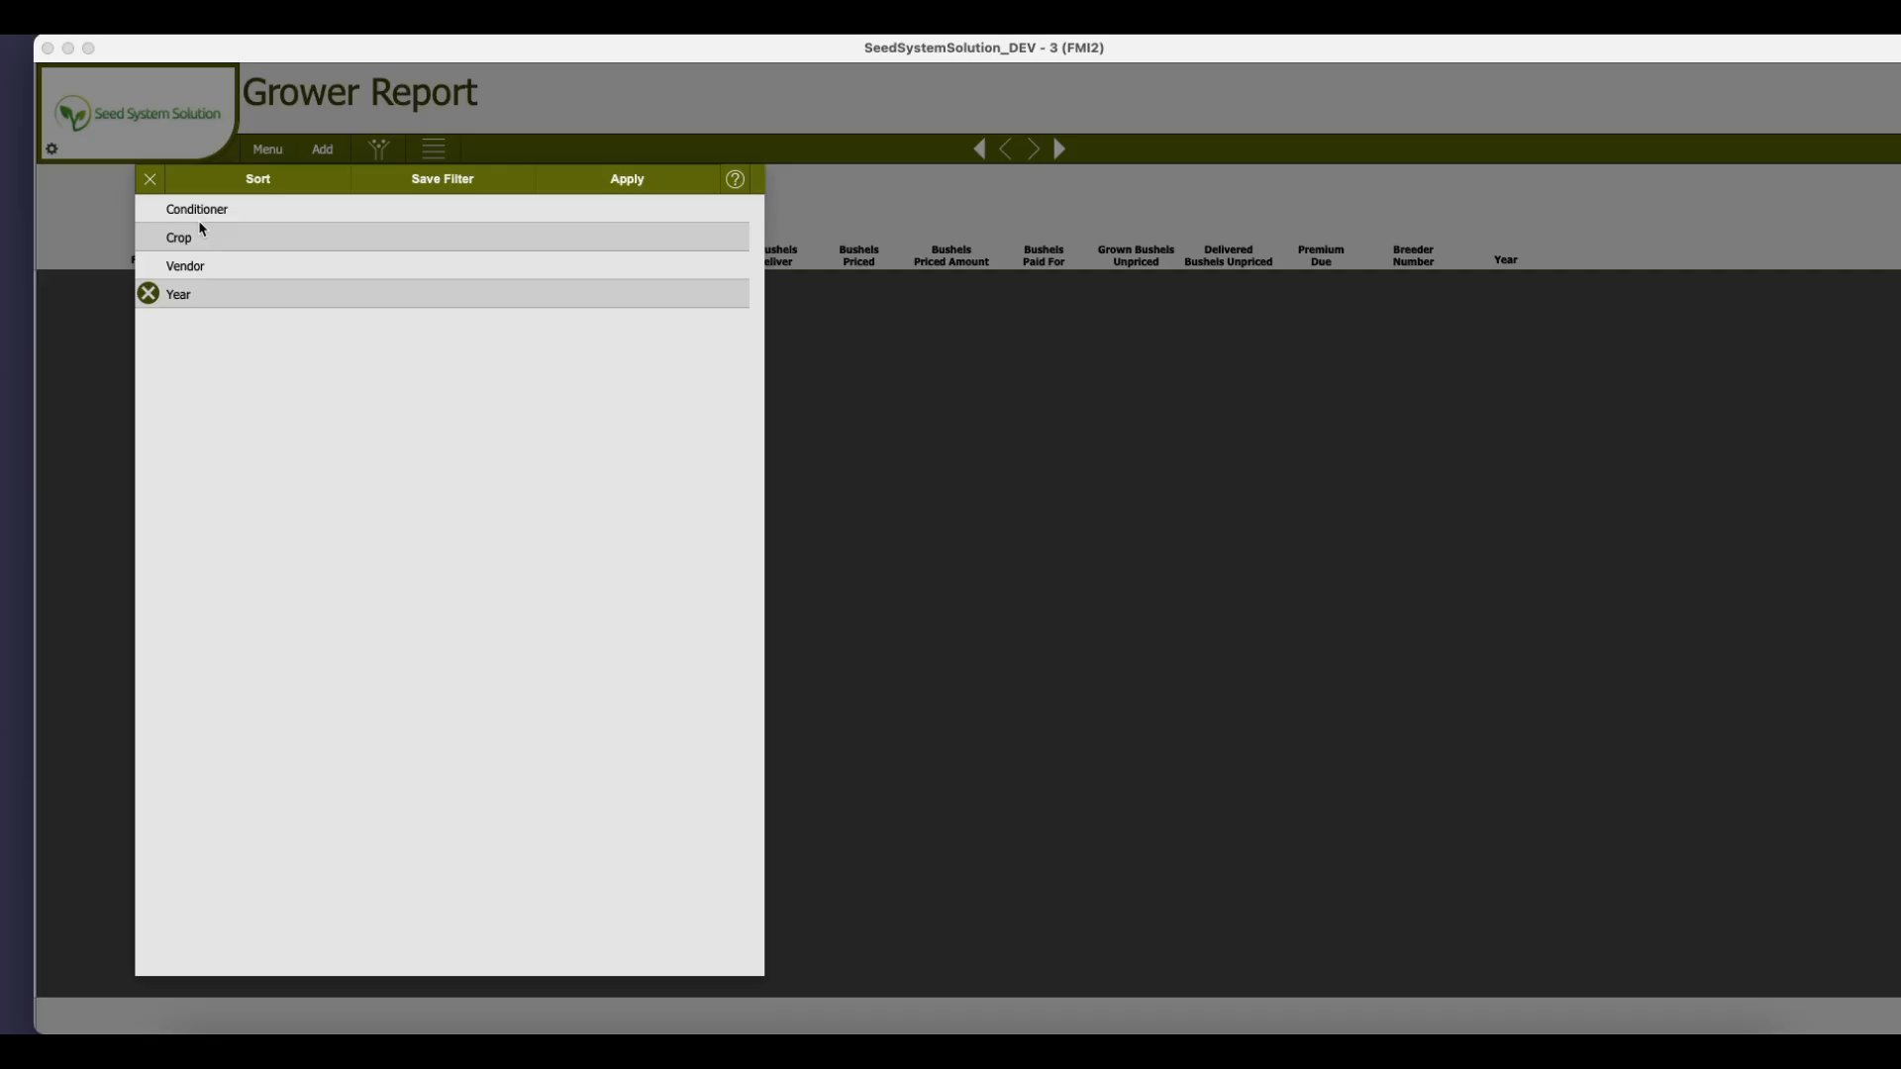
click(188, 273)
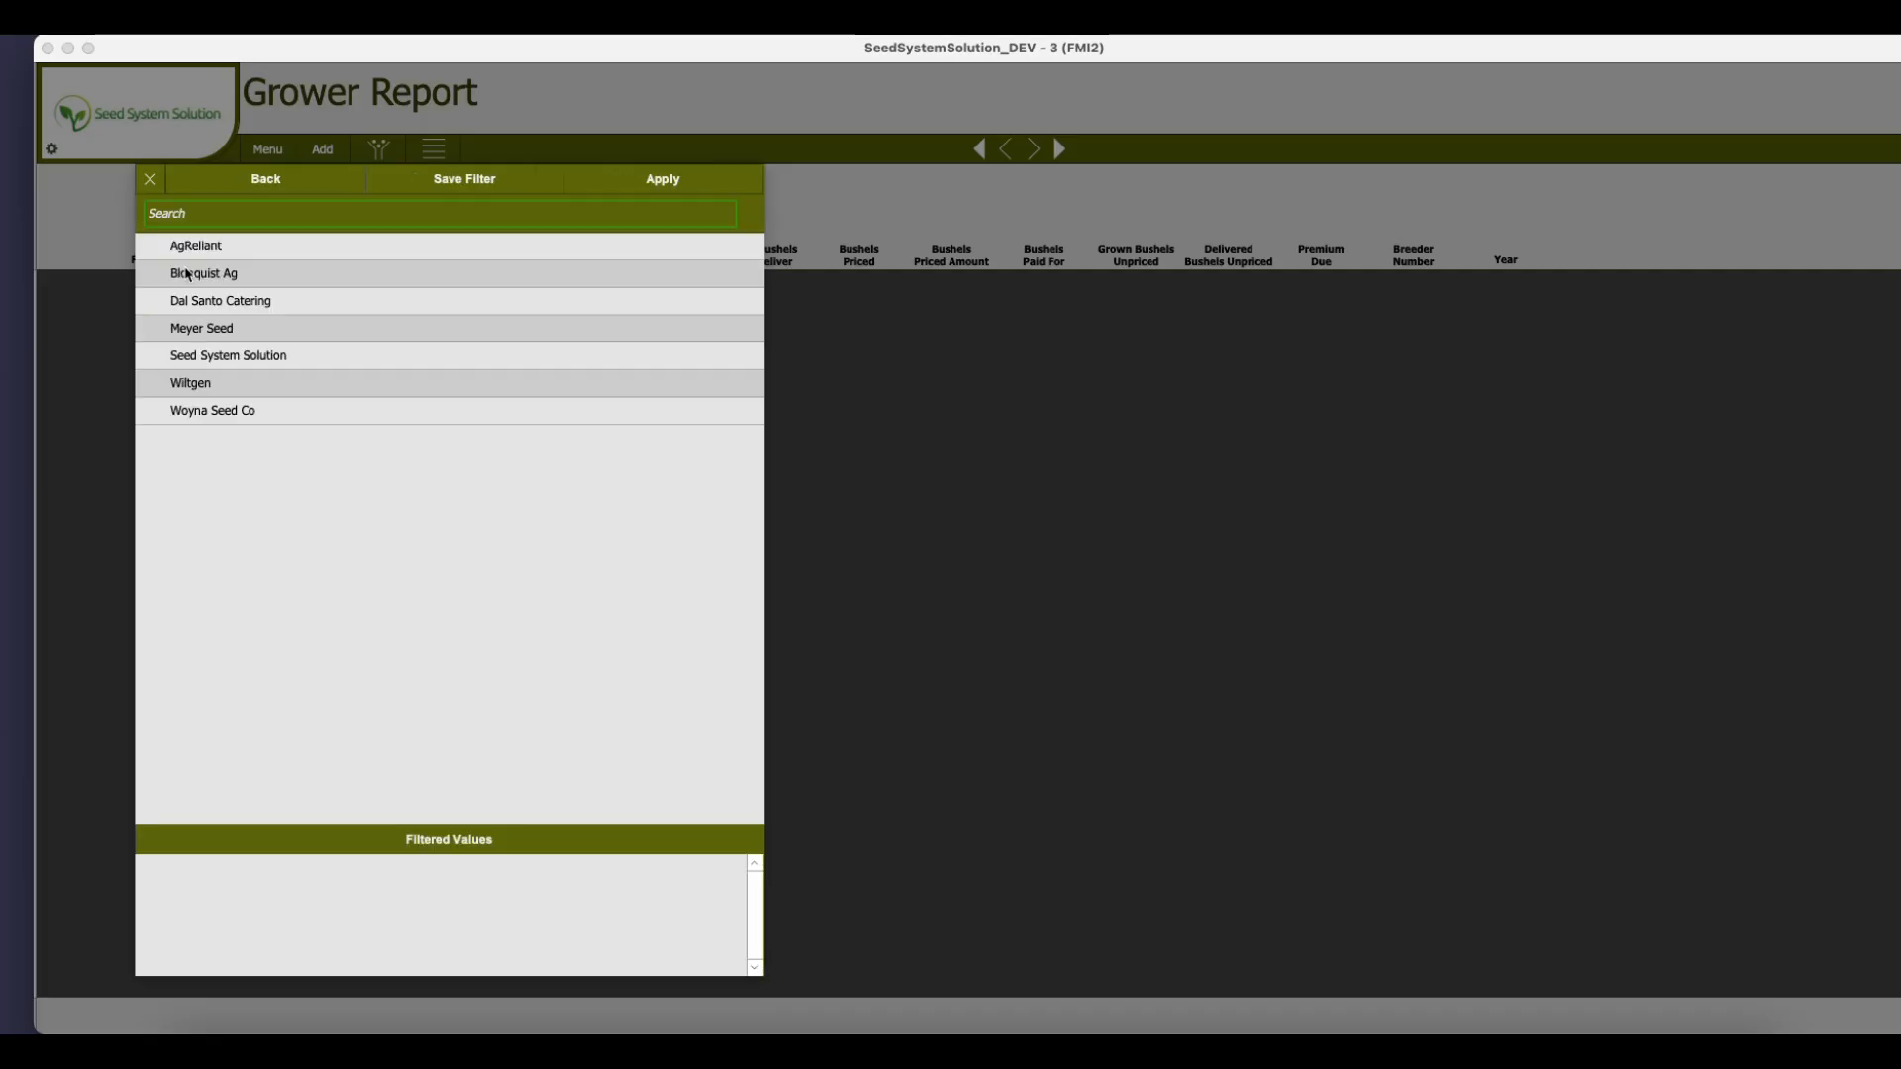
click(221, 359)
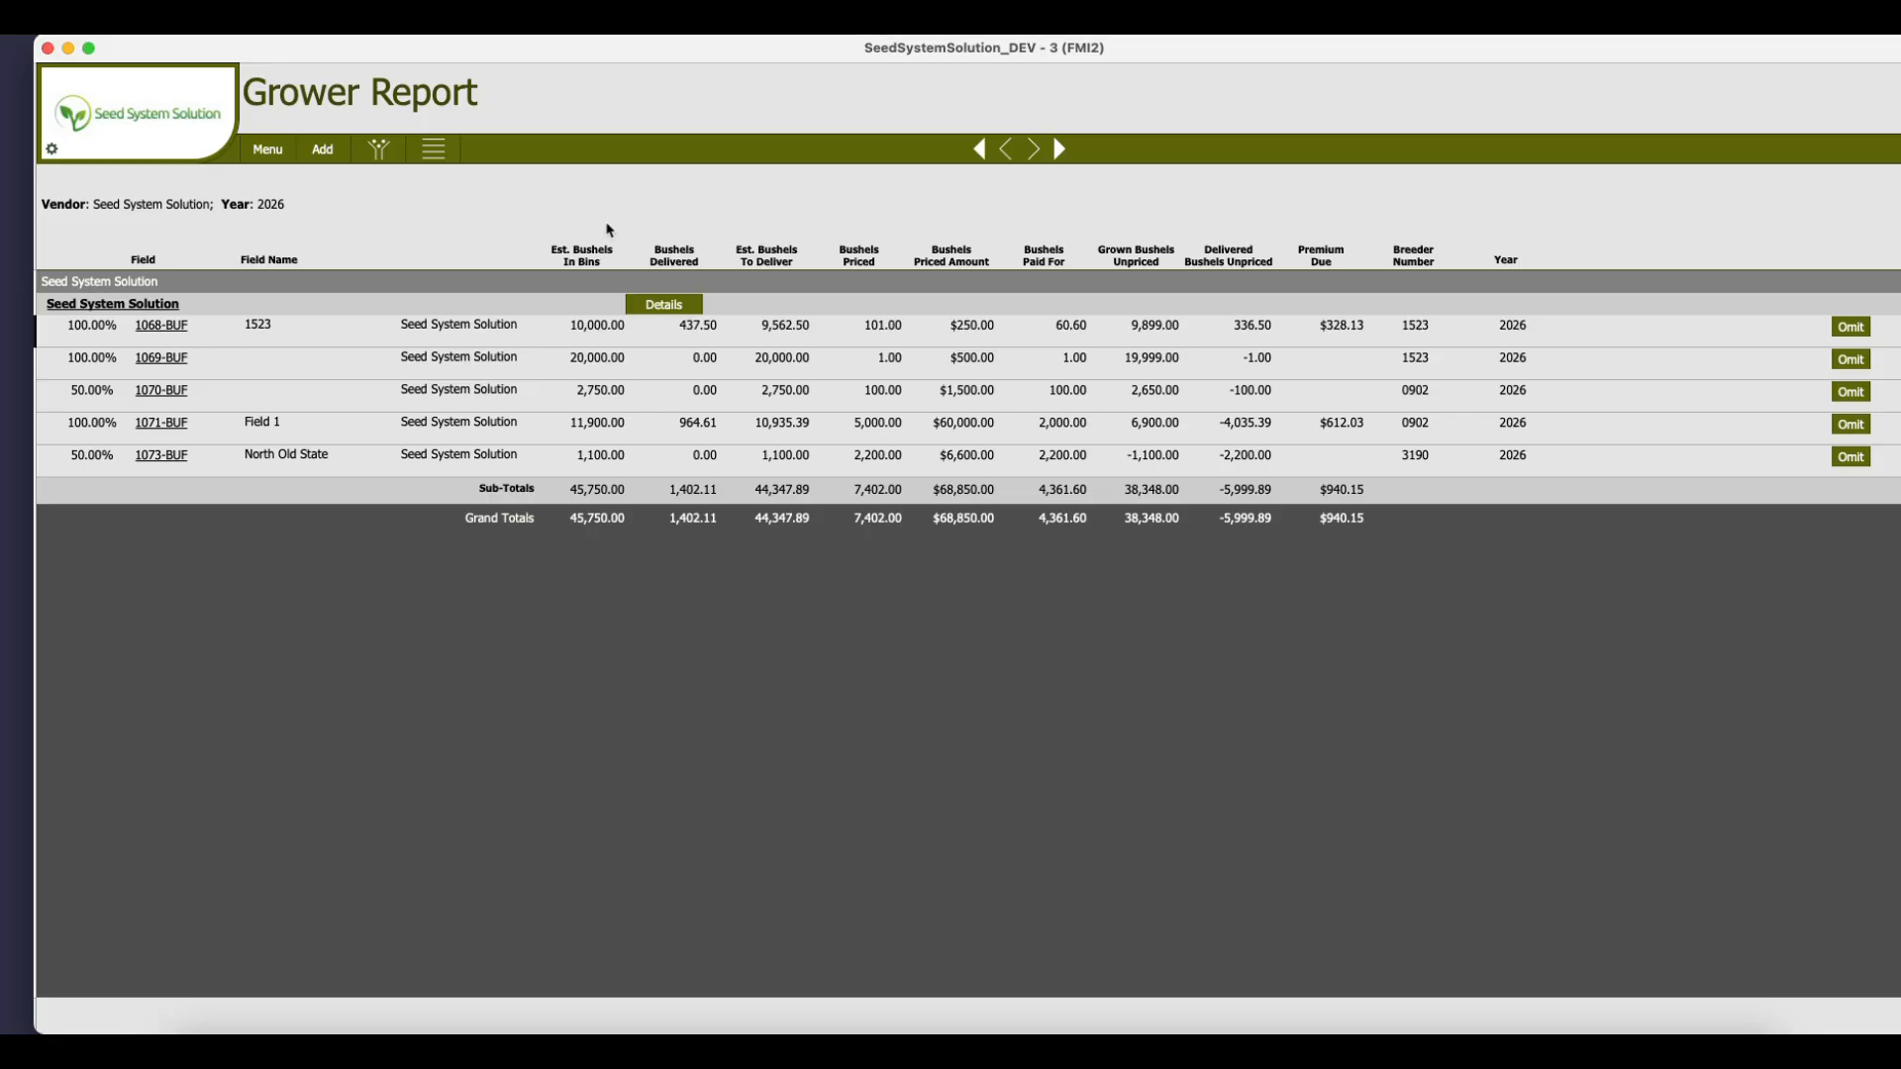
Open the Bins Report from the bulk reports.
click(268, 149)
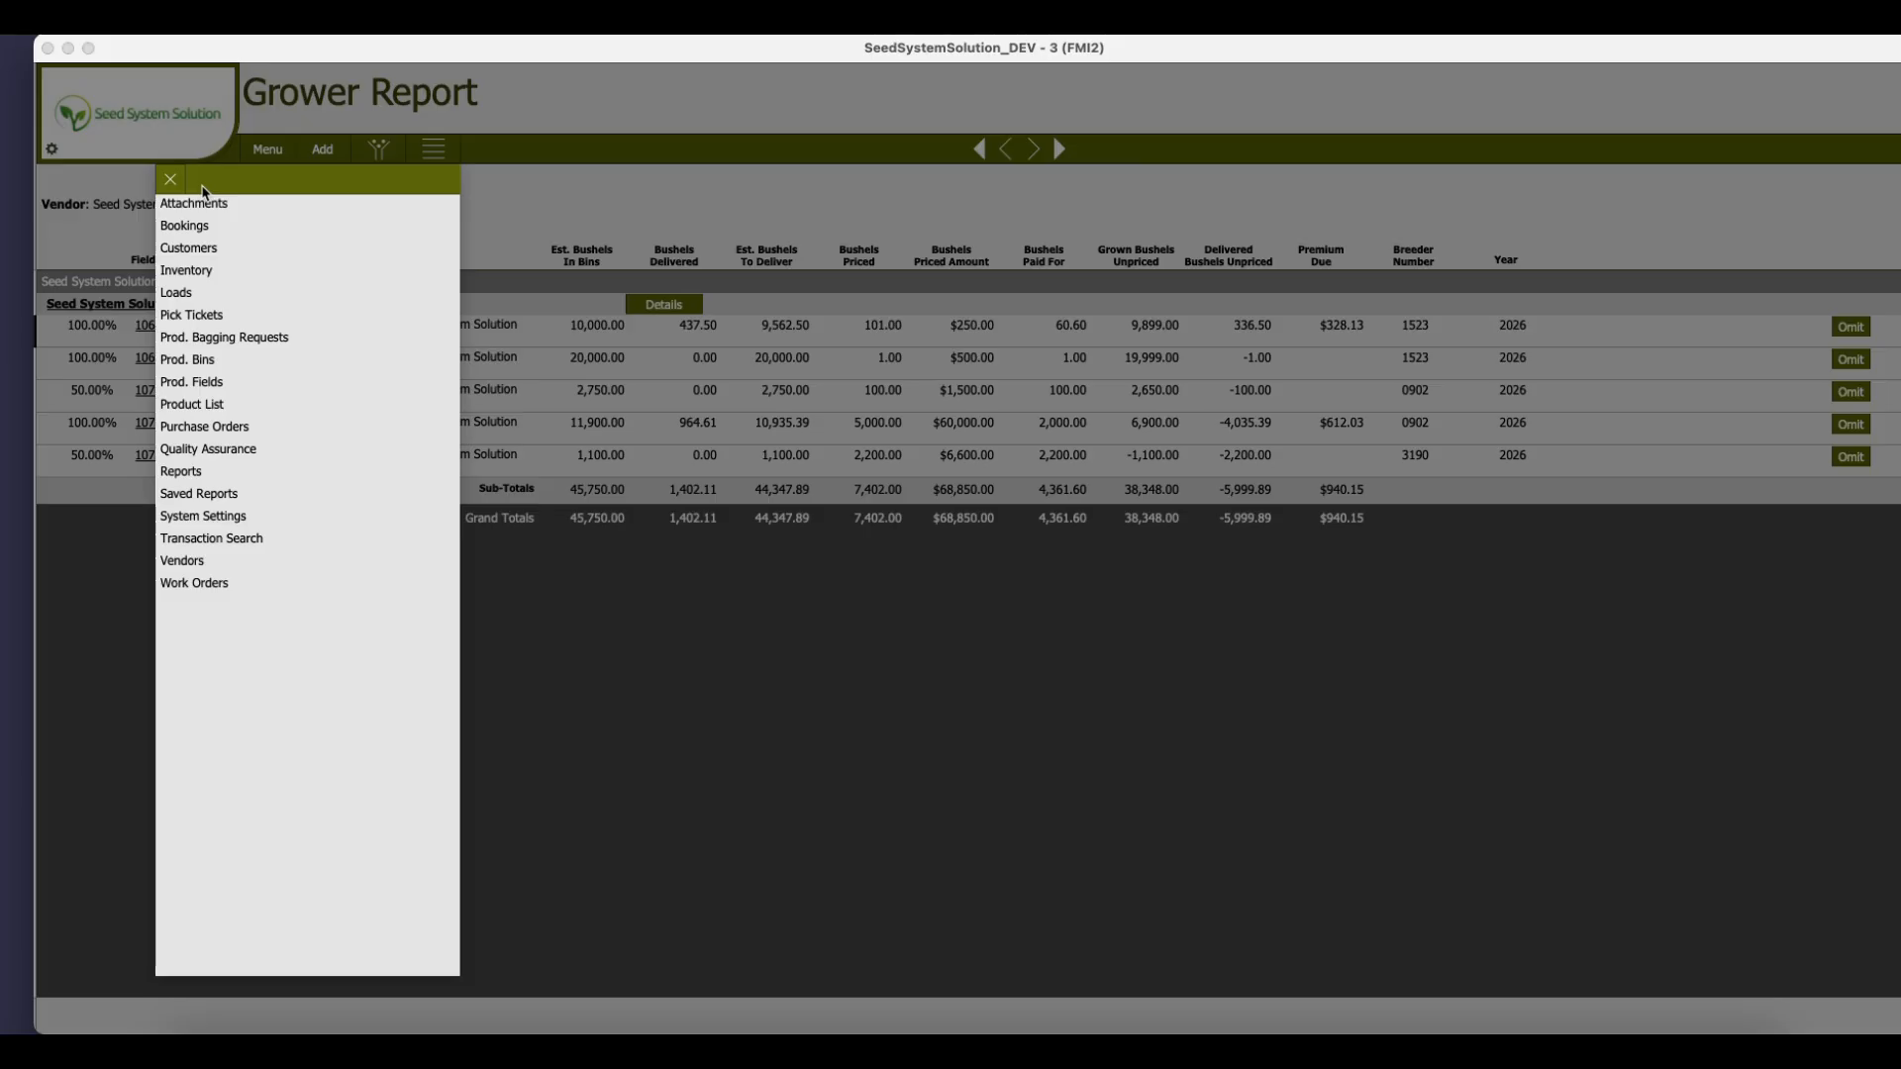
click(203, 469)
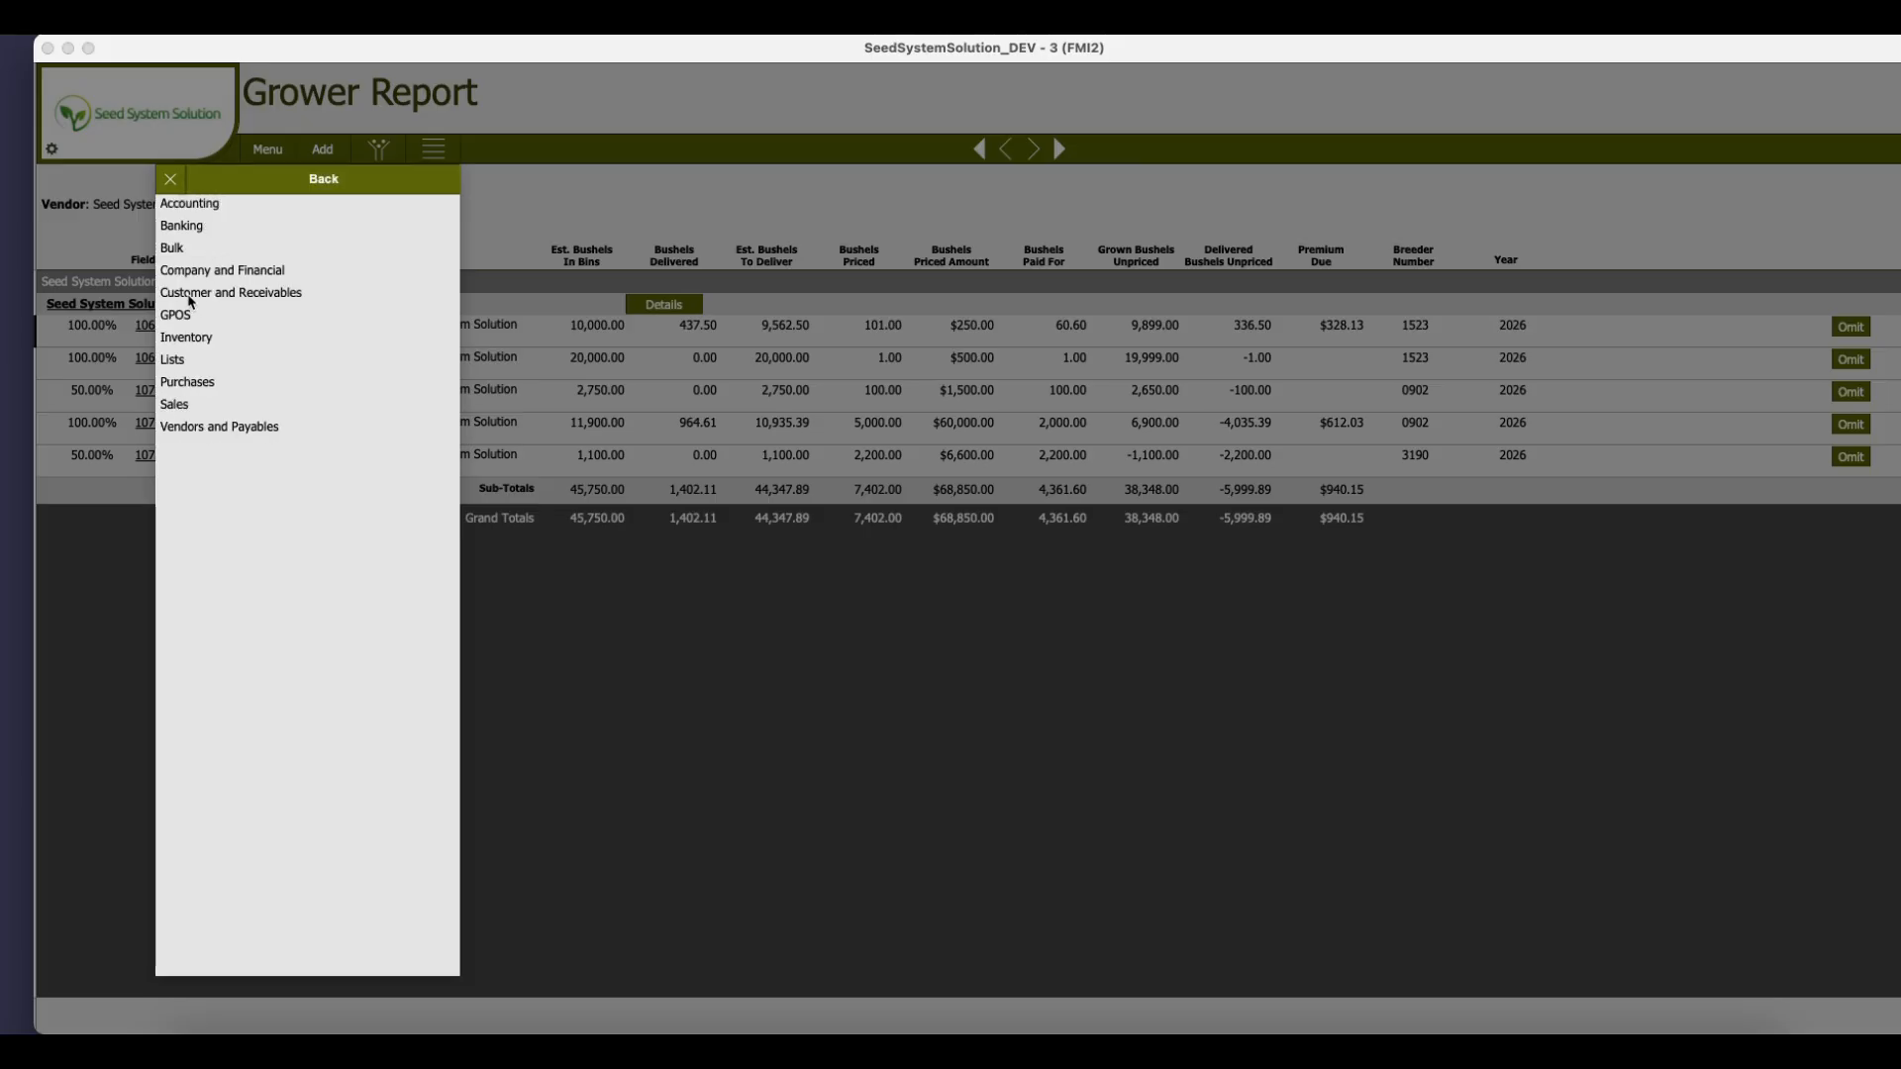
click(191, 253)
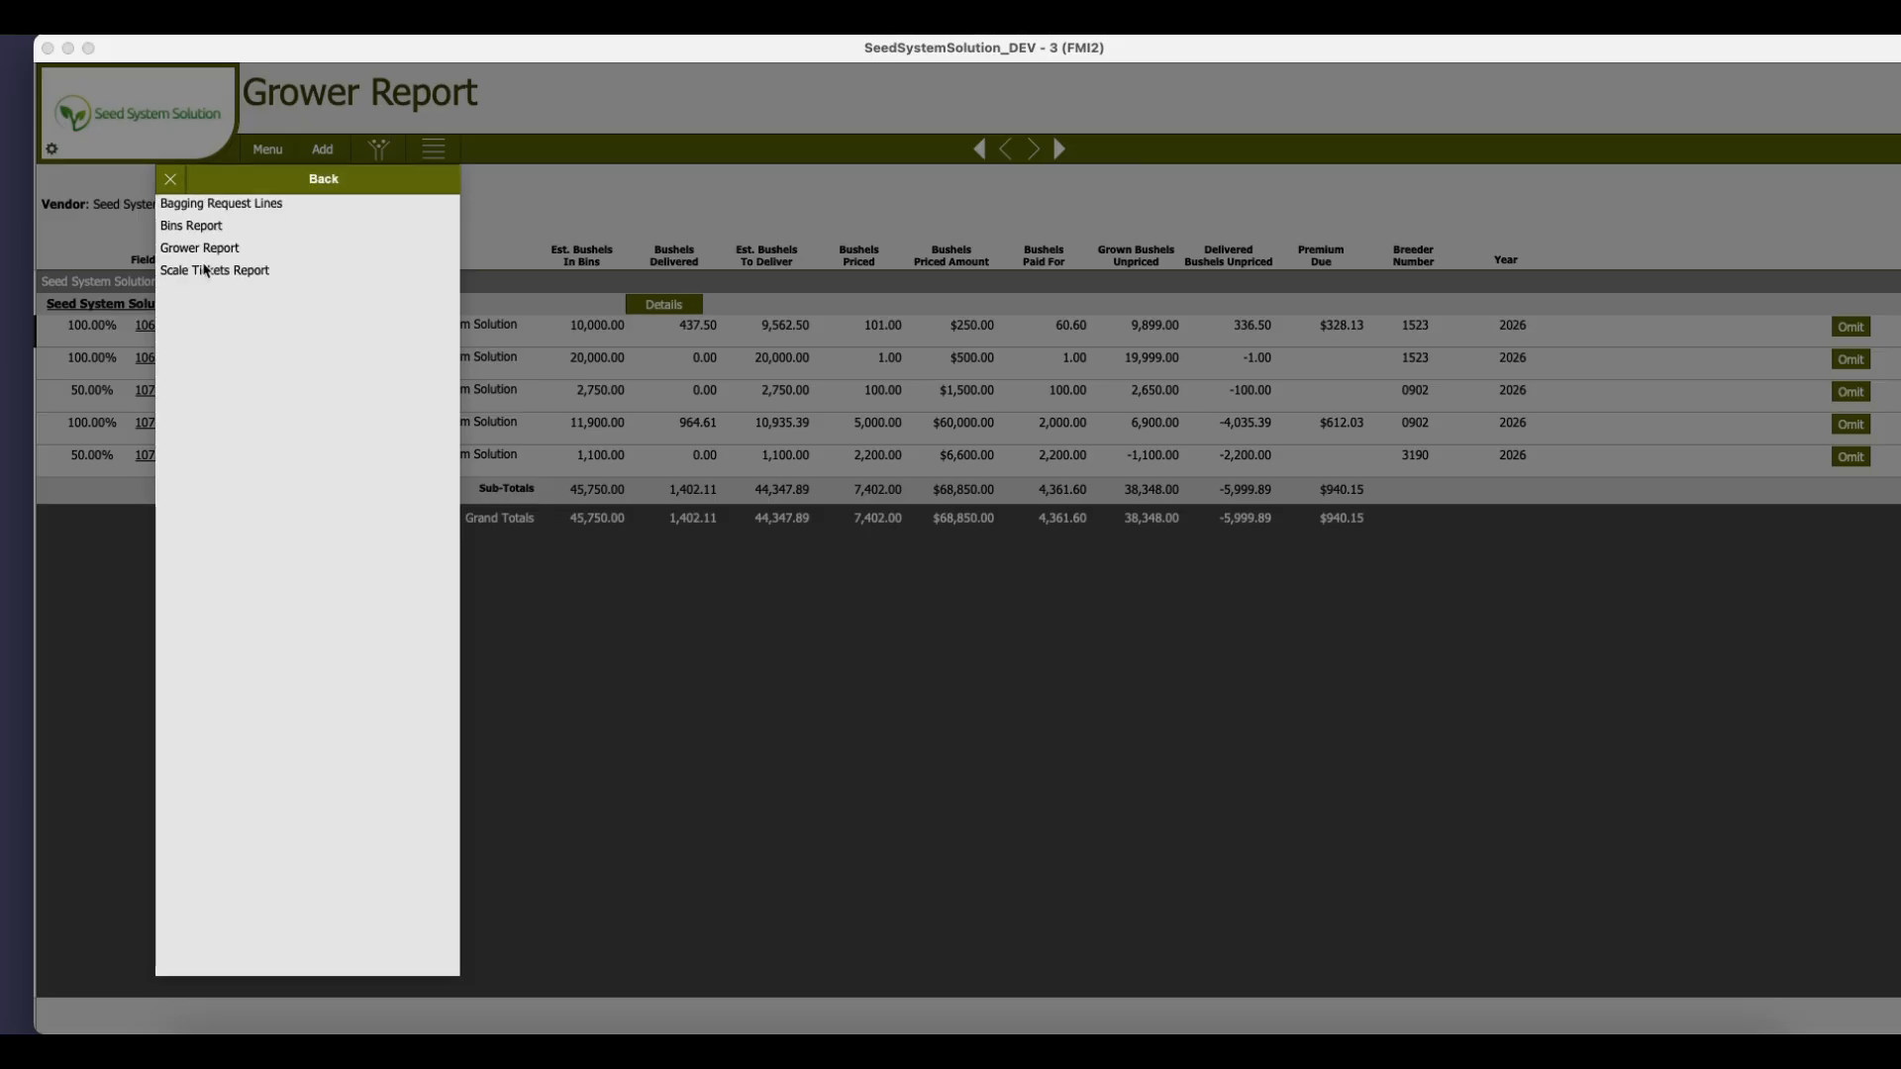
click(194, 229)
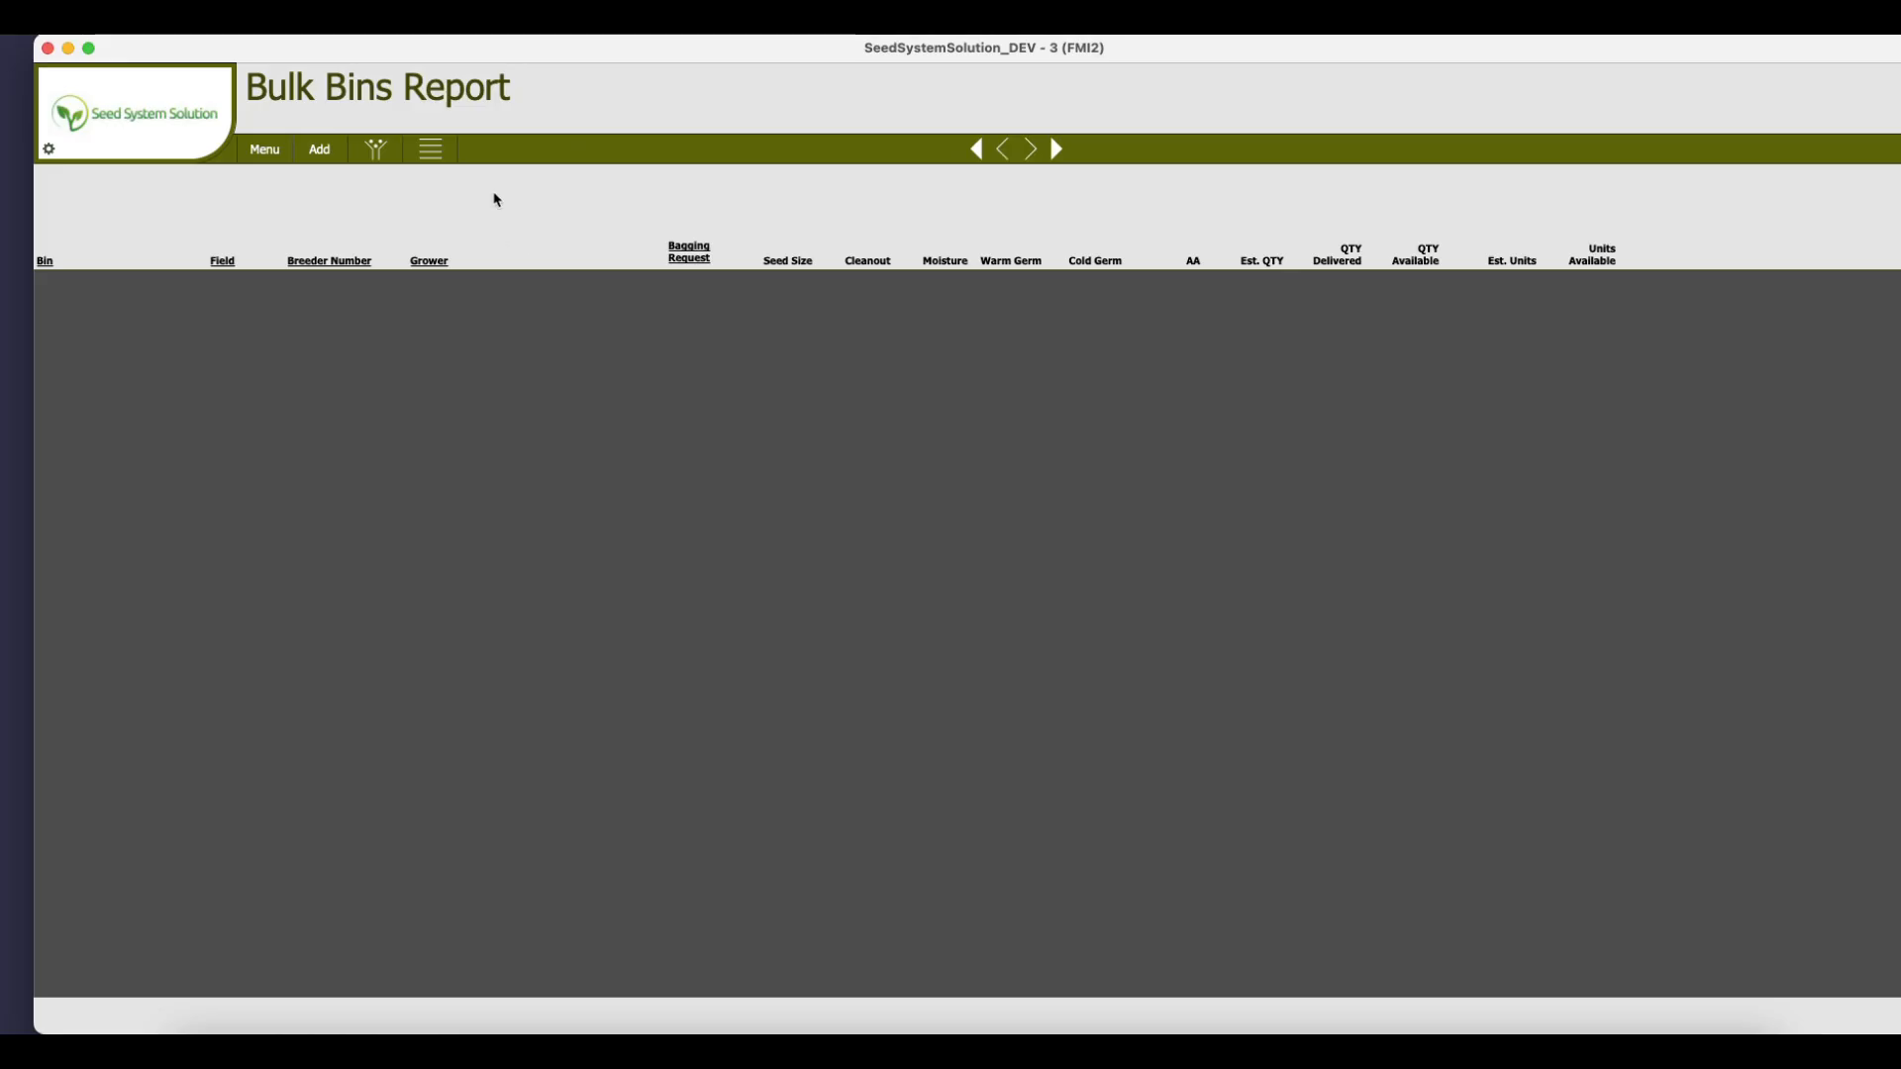
click(153, 139)
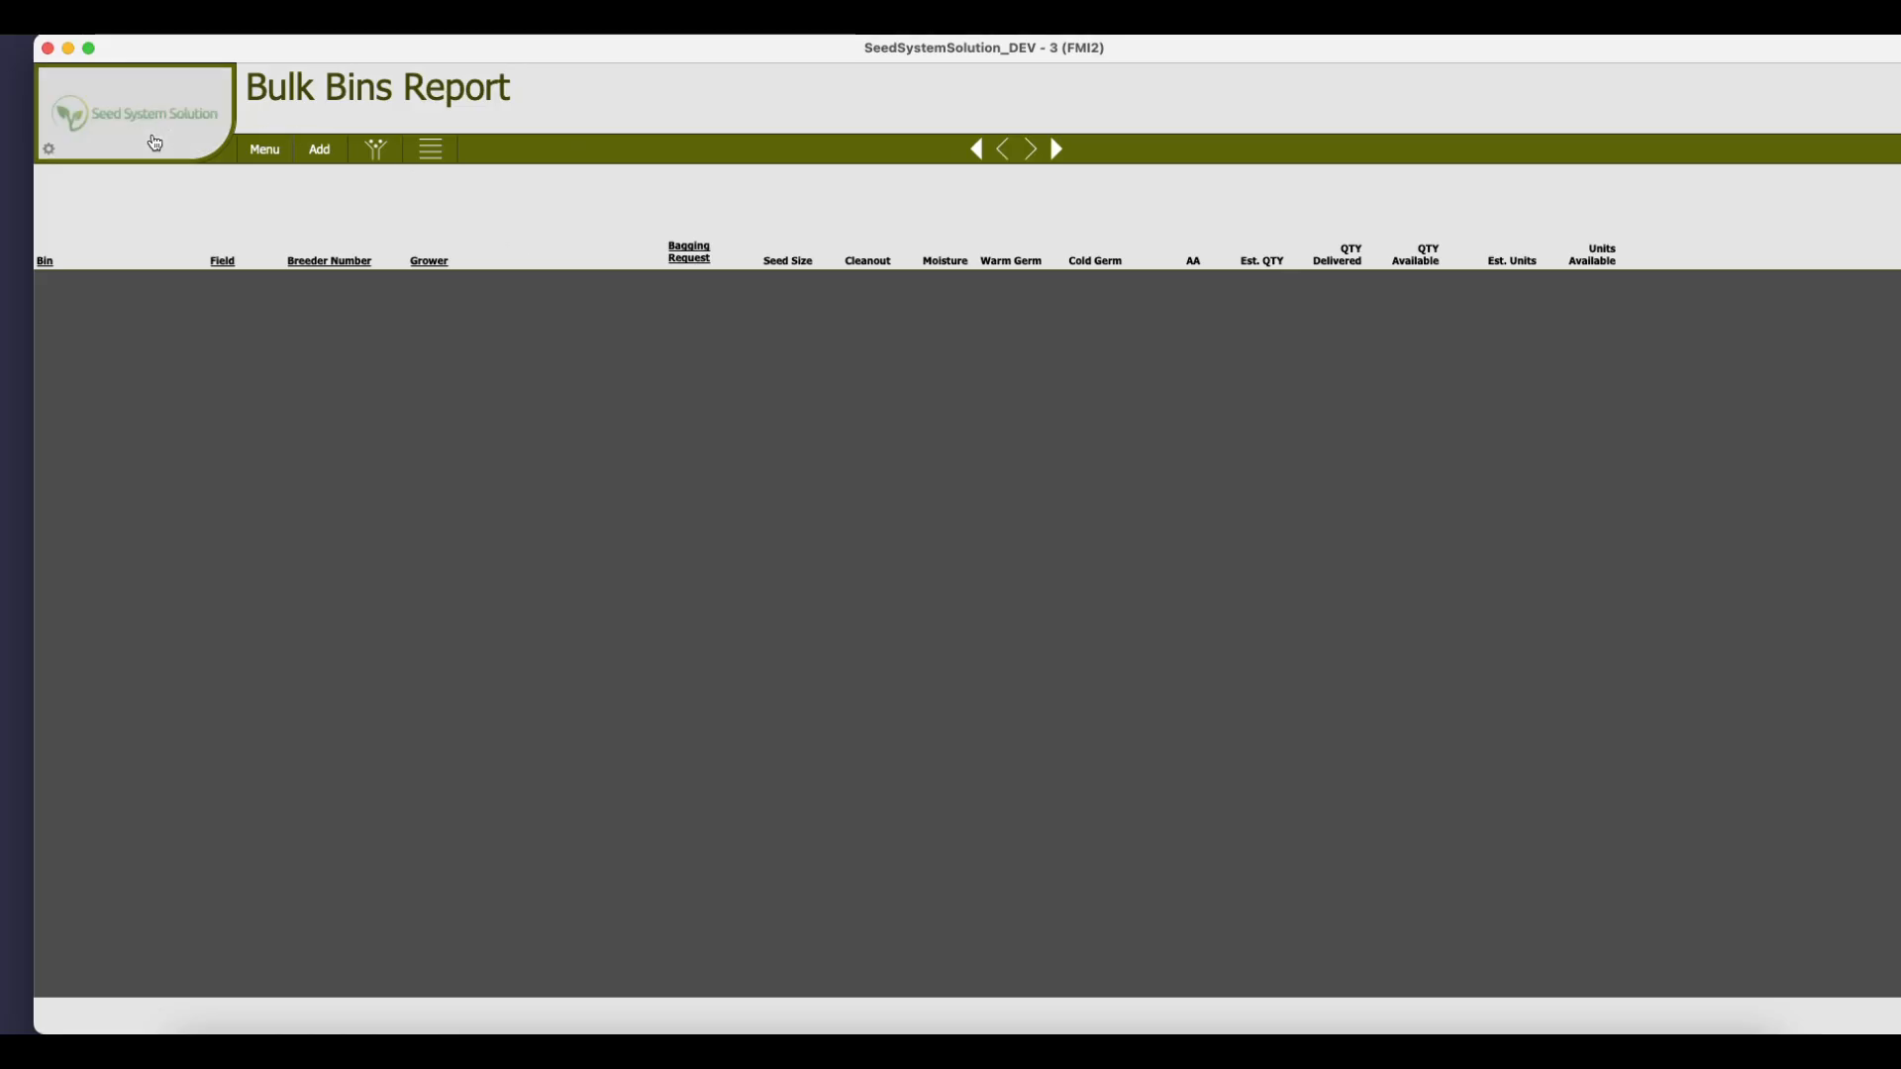